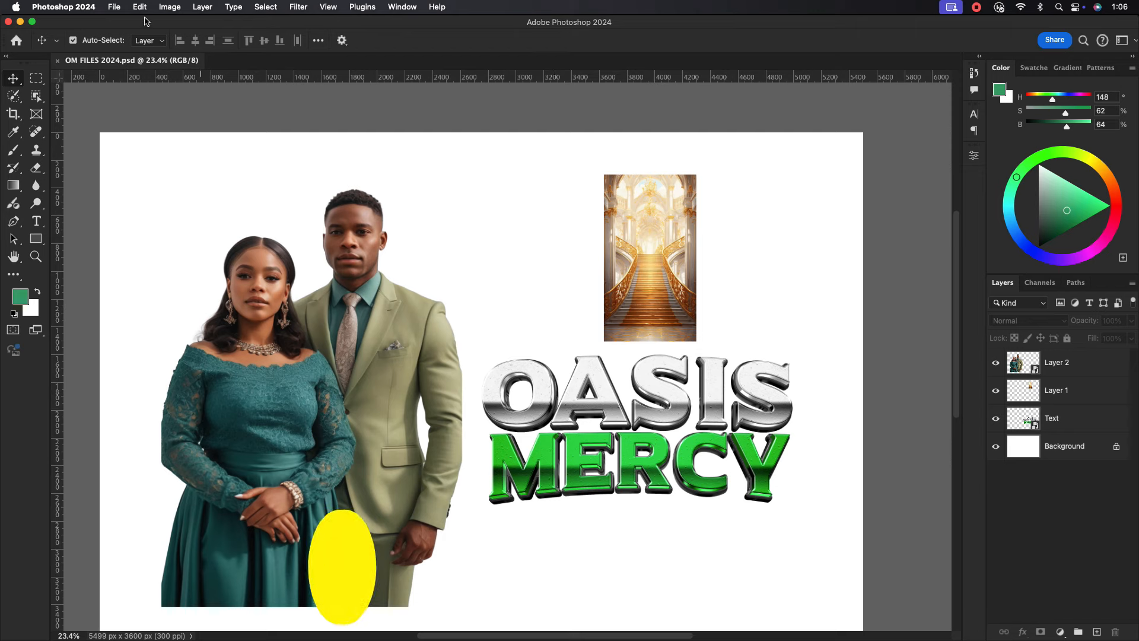
# Create a blank 4 × 5 inch, 300 ppi document (1200 × 1500 px) from the Custom preset.
pyautogui.click(114, 6)
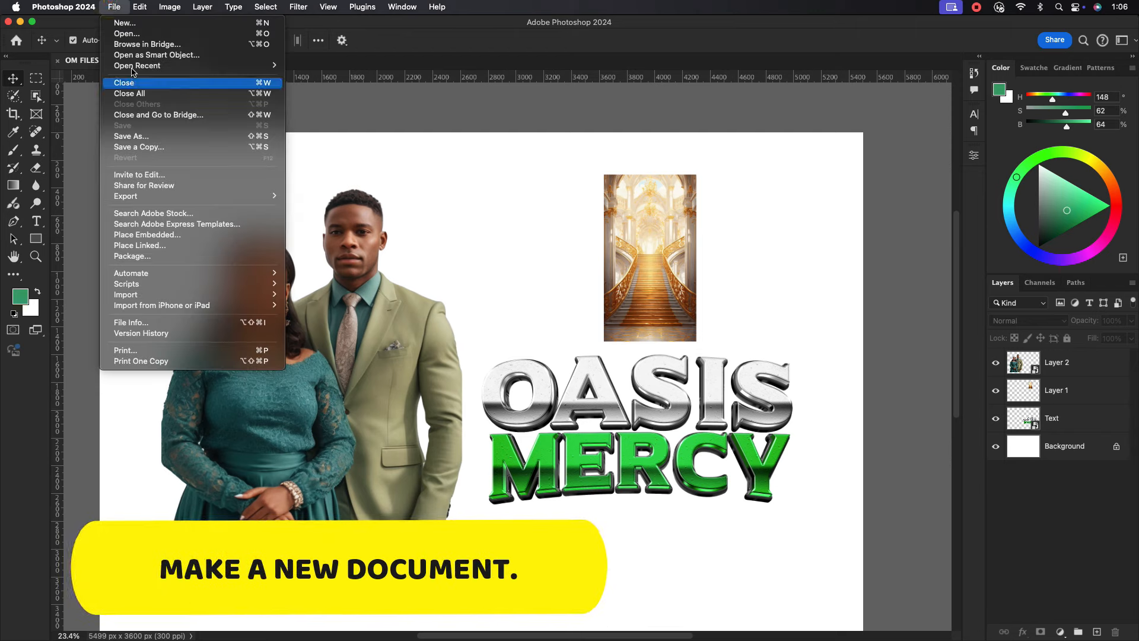
pyautogui.click(125, 23)
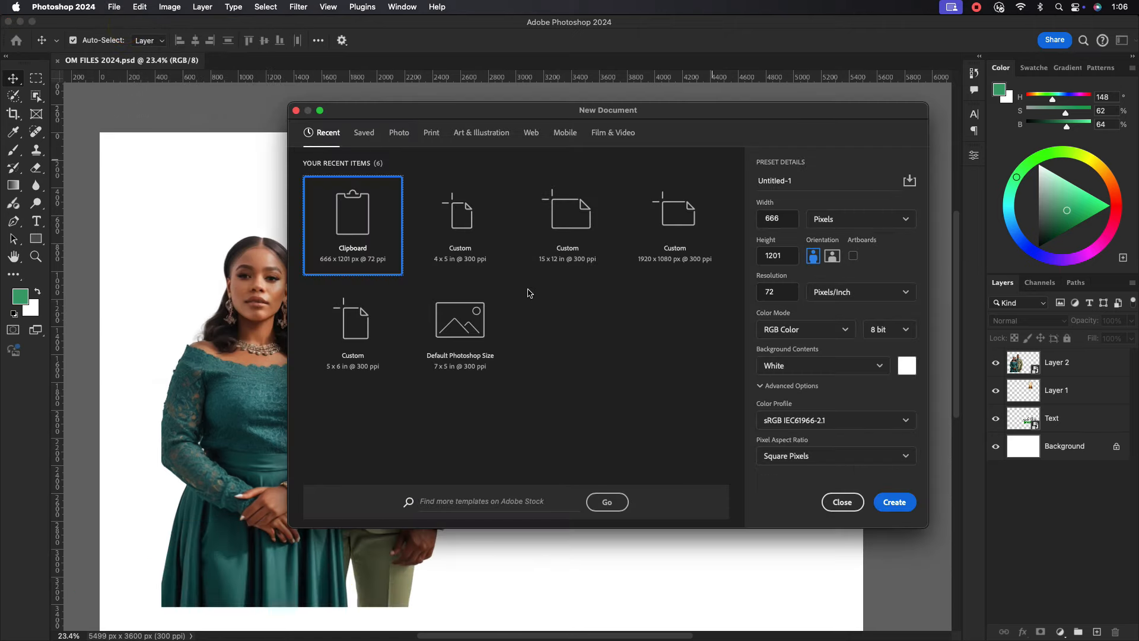
pyautogui.click(481, 249)
pyautogui.click(778, 218)
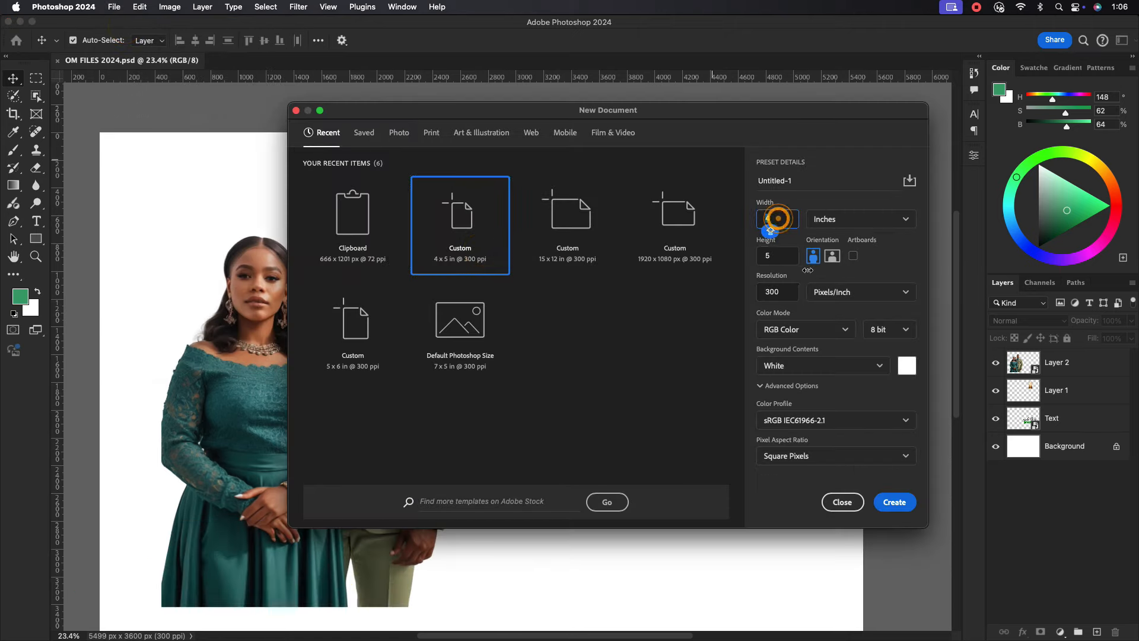
pyautogui.click(781, 256)
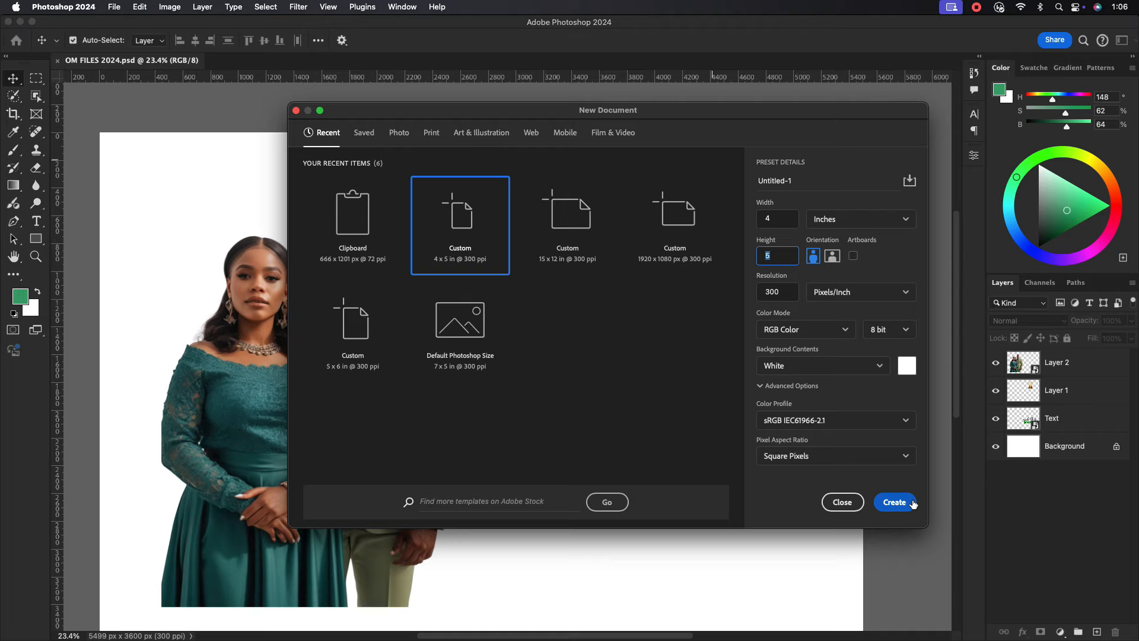
pyautogui.click(894, 502)
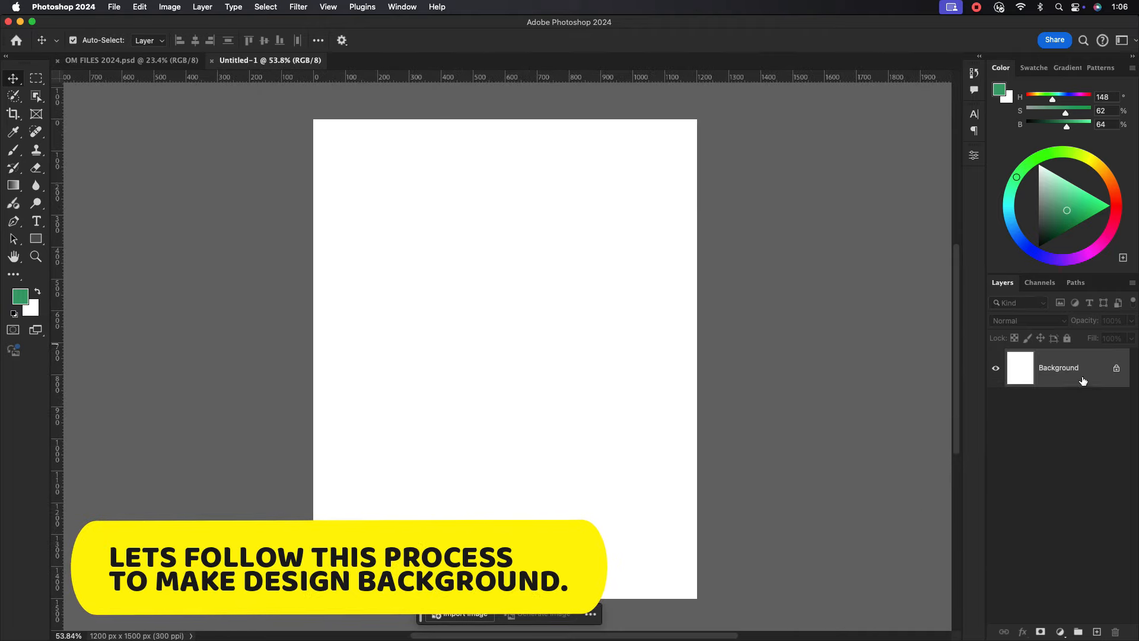
# Add a Gradient Fill layer using the dark teal gradient preset.
pyautogui.click(1060, 632)
pyautogui.click(1072, 443)
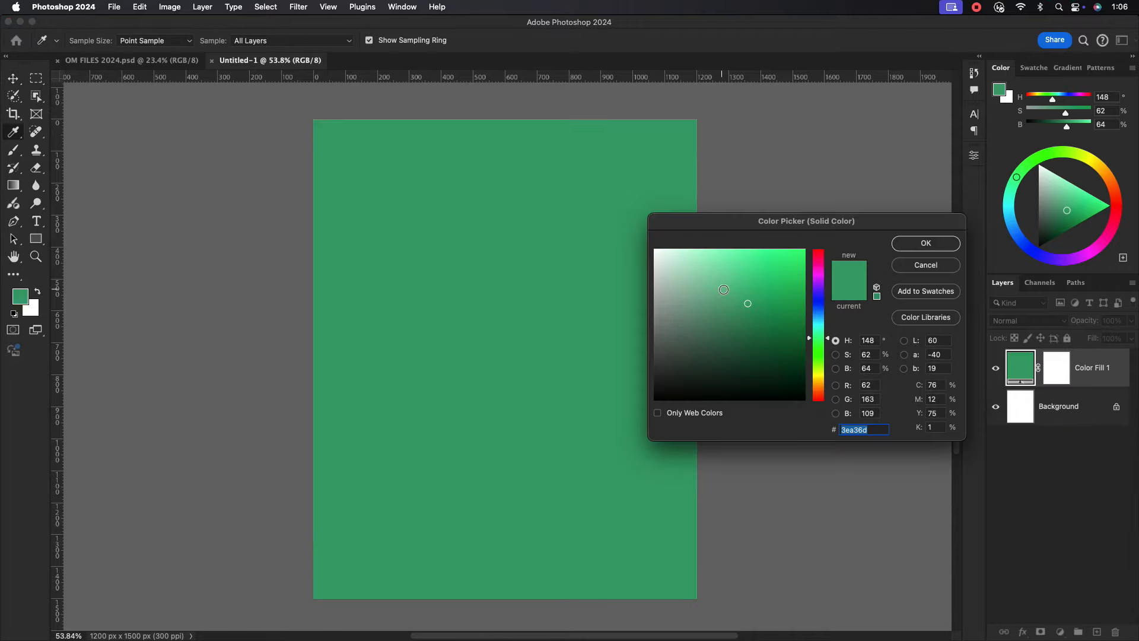
pyautogui.click(921, 266)
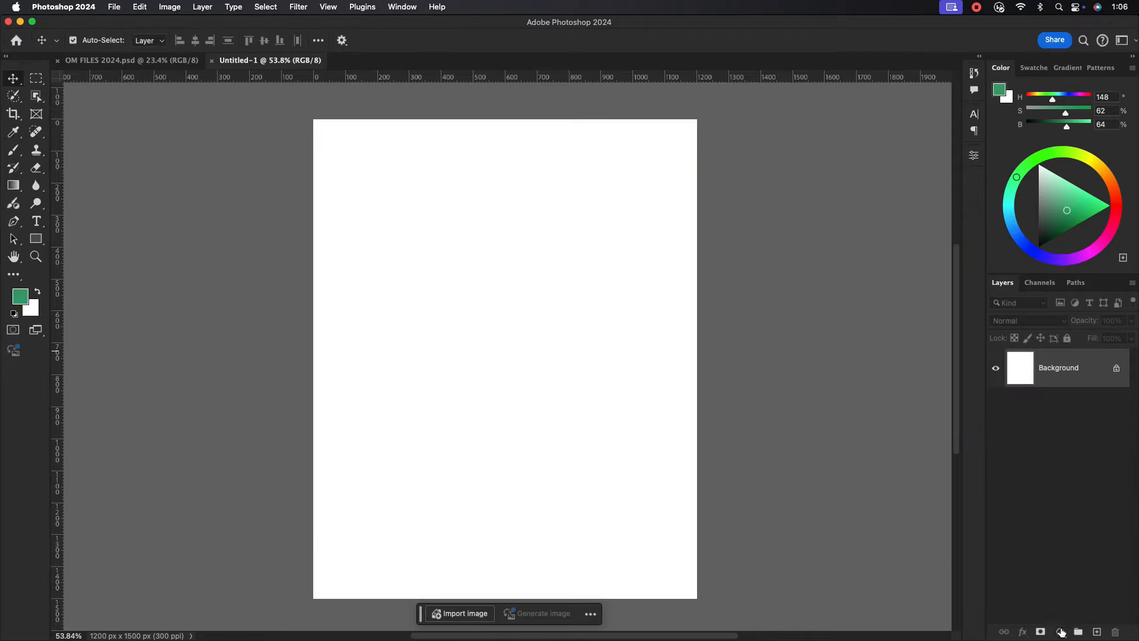
pyautogui.click(1061, 632)
pyautogui.click(1071, 456)
pyautogui.click(828, 295)
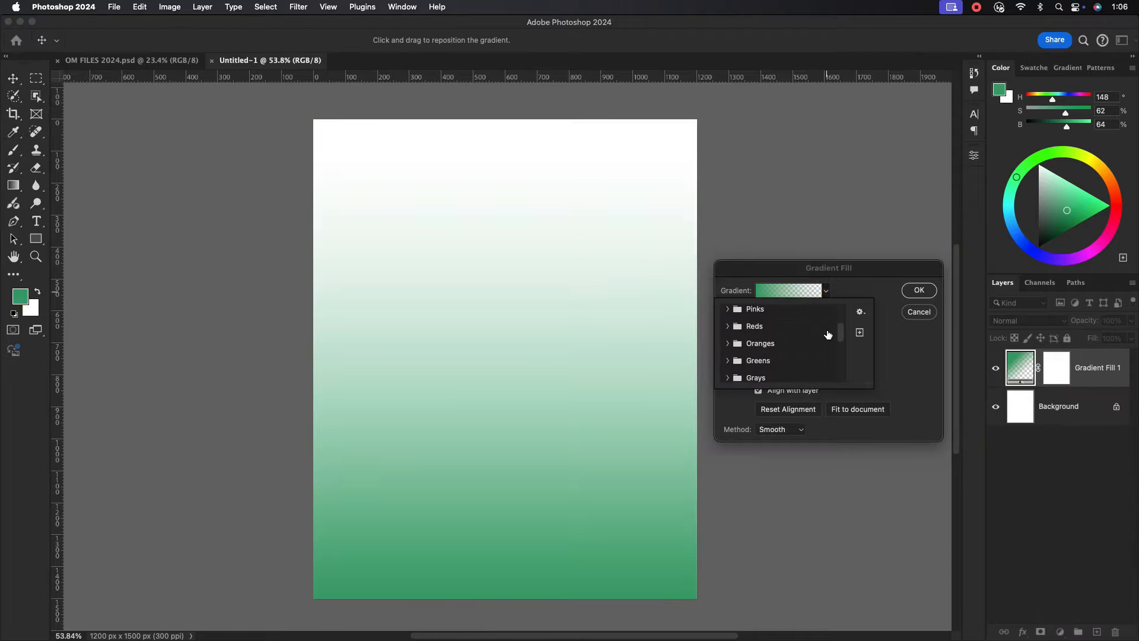
pyautogui.scroll(-5, 789, 344)
pyautogui.click(731, 372)
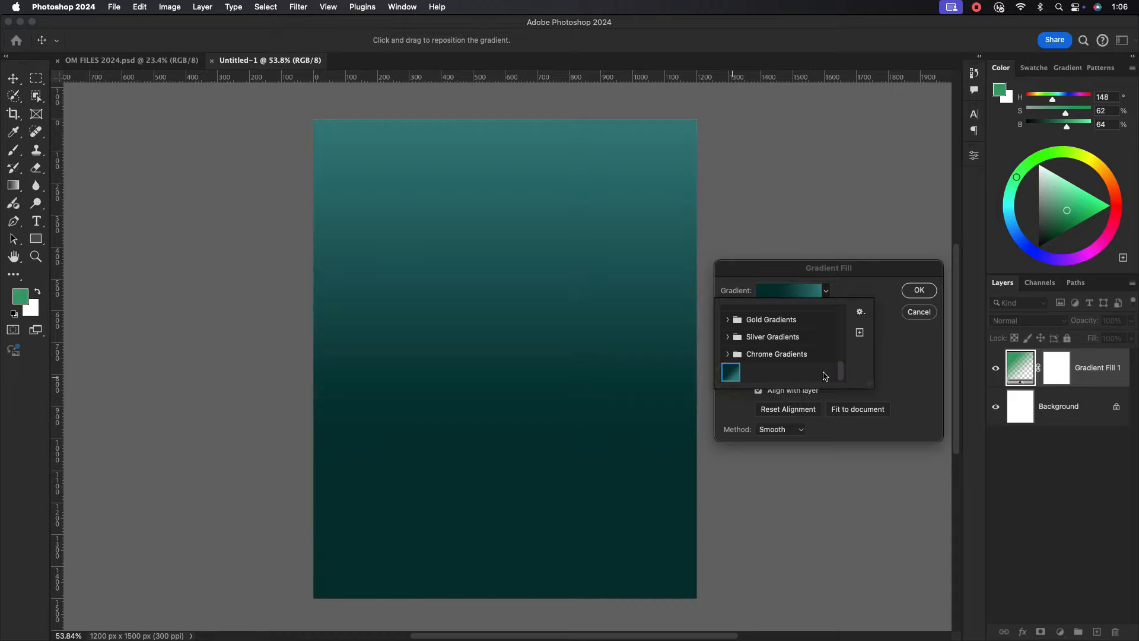
pyautogui.click(733, 377)
pyautogui.click(877, 287)
# Edit the gradient stops to dark teal 003234 and lighter teal 398282, then commit the fill.
pyautogui.click(785, 292)
pyautogui.doubleClick(677, 404)
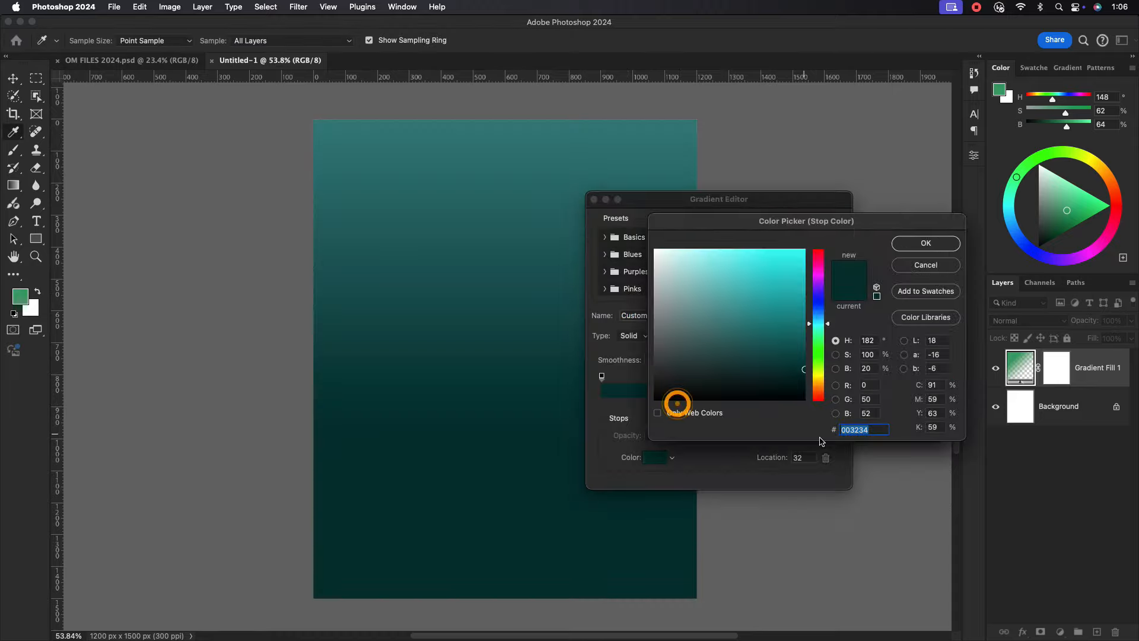
pyautogui.click(925, 249)
pyautogui.doubleClick(834, 404)
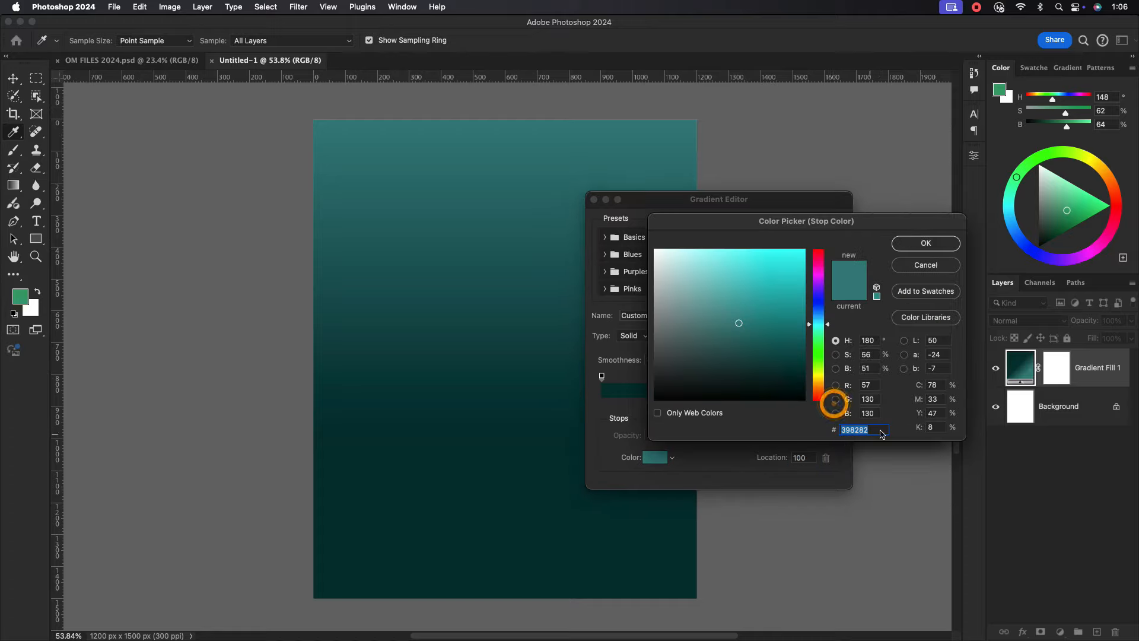
pyautogui.click(919, 248)
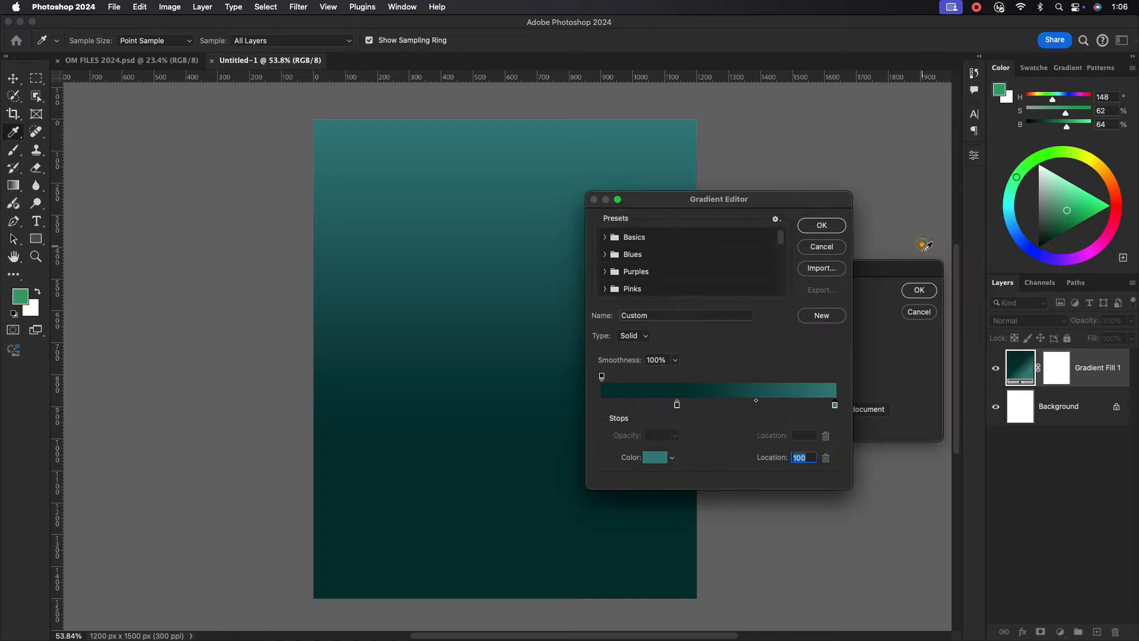
pyautogui.click(821, 226)
pyautogui.press('Return')
pyautogui.press('v')
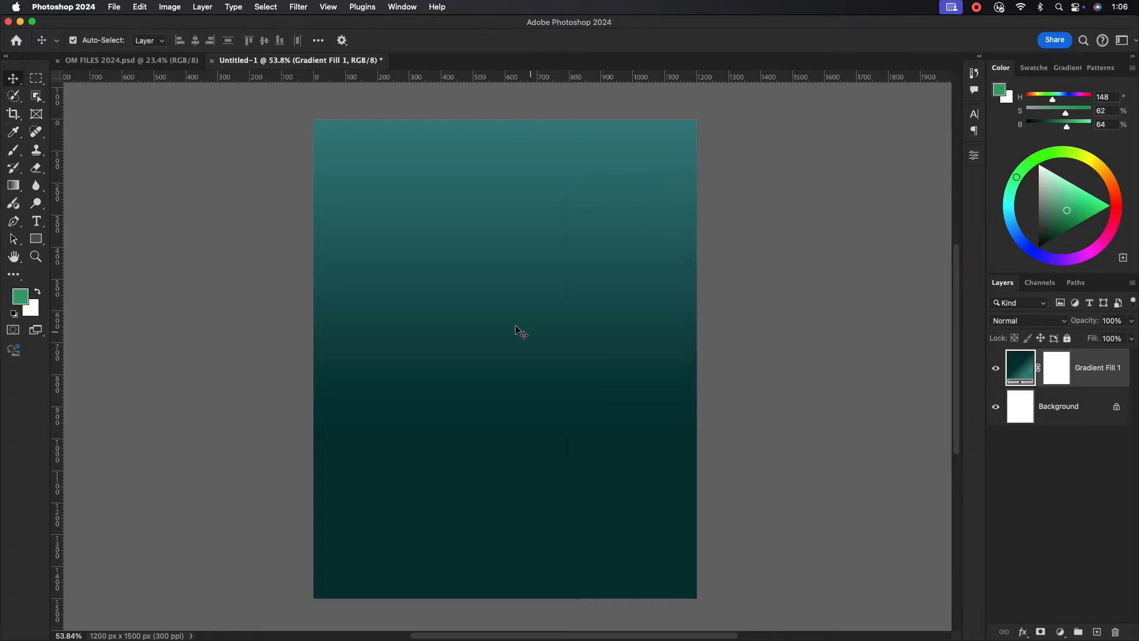
pyautogui.click(149, 61)
# Place the staircase in Untitled-1, scale it to 184.63% to fill the canvas, and add Black & White.
pyautogui.moveTo(651, 264); pyautogui.dragTo(495, 312)
pyautogui.hotkey('ctrl', 't')
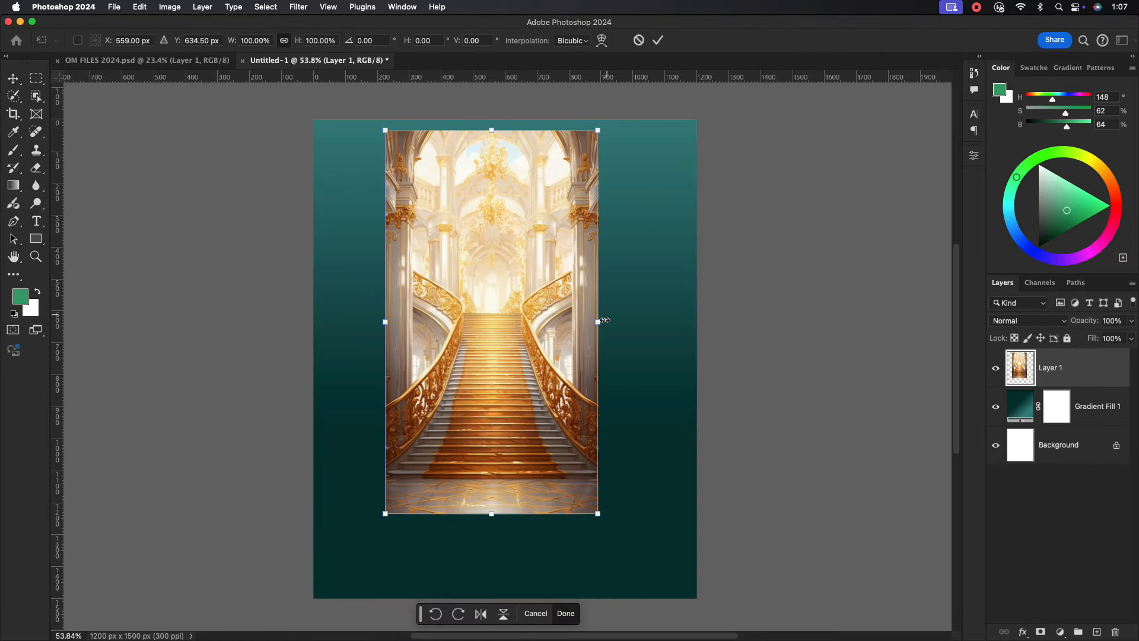
pyautogui.moveTo(604, 320); pyautogui.dragTo(691, 327)
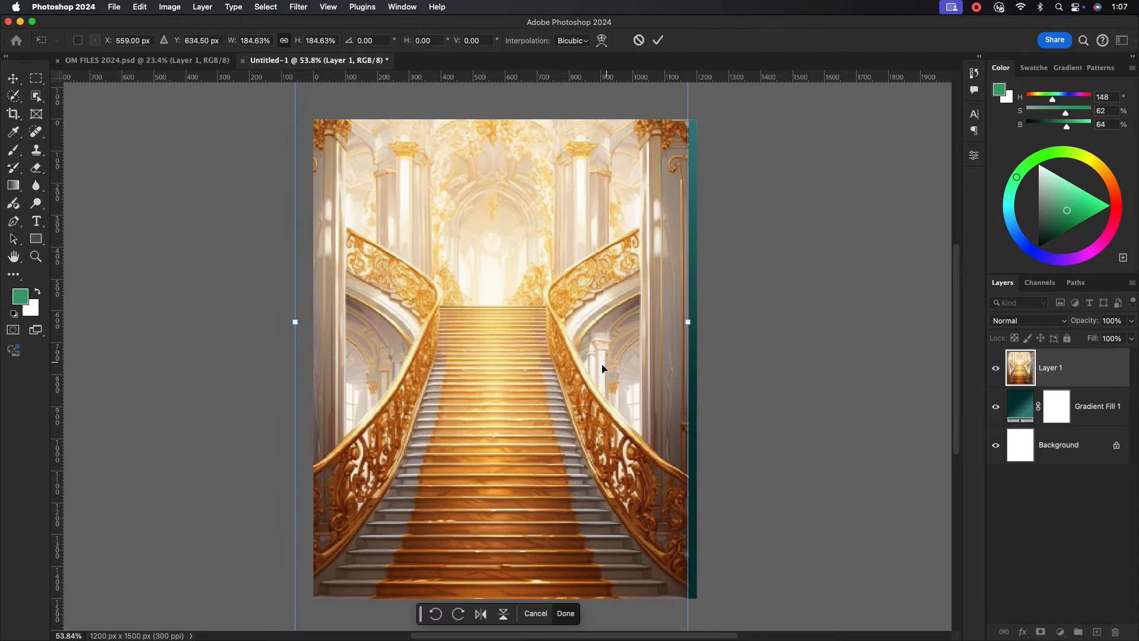
pyautogui.moveTo(603, 368)
pyautogui.mouseDown()
pyautogui.moveTo(618, 356)
pyautogui.moveTo(611, 315)
pyautogui.moveTo(613, 387)
pyautogui.mouseUp()
pyautogui.click(656, 40)
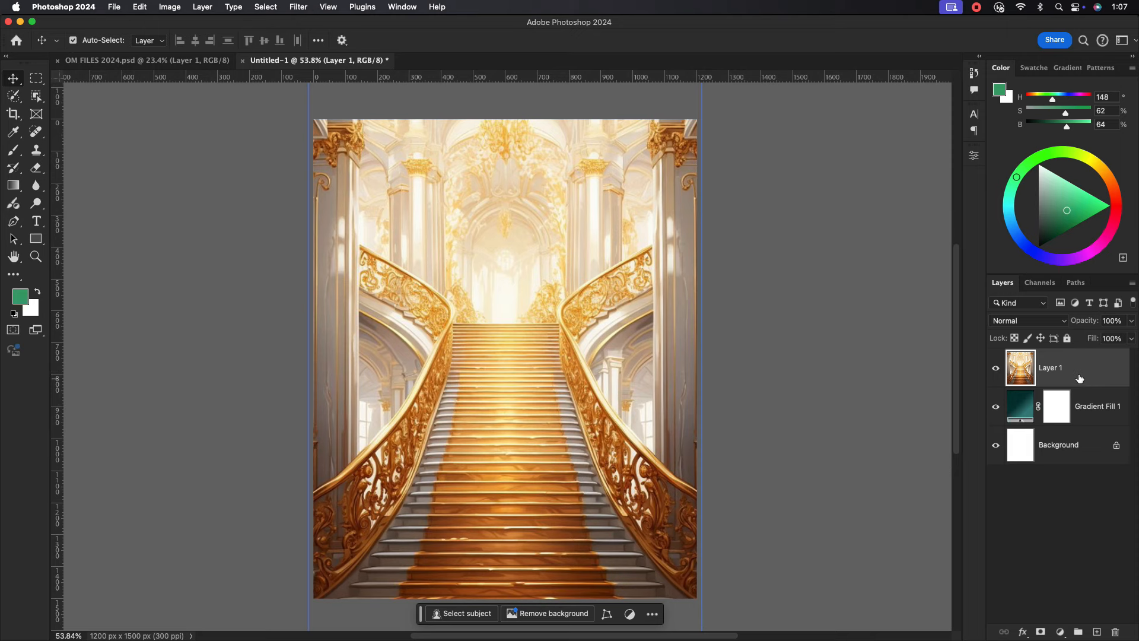
pyautogui.click(1061, 634)
pyautogui.click(1041, 580)
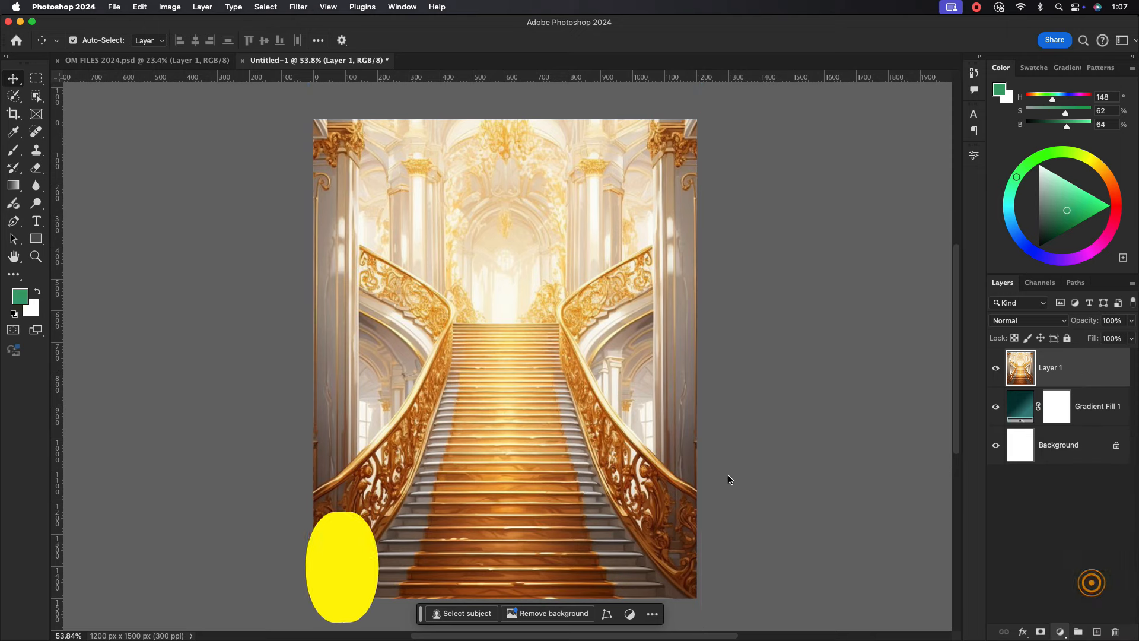
# Adjust the Black & White Yellows slider, then convert staircase and adjustment into one smart object.
pyautogui.moveTo(871, 263)
pyautogui.mouseDown()
pyautogui.moveTo(842, 264)
pyautogui.moveTo(894, 243)
pyautogui.moveTo(864, 243)
pyautogui.mouseUp()
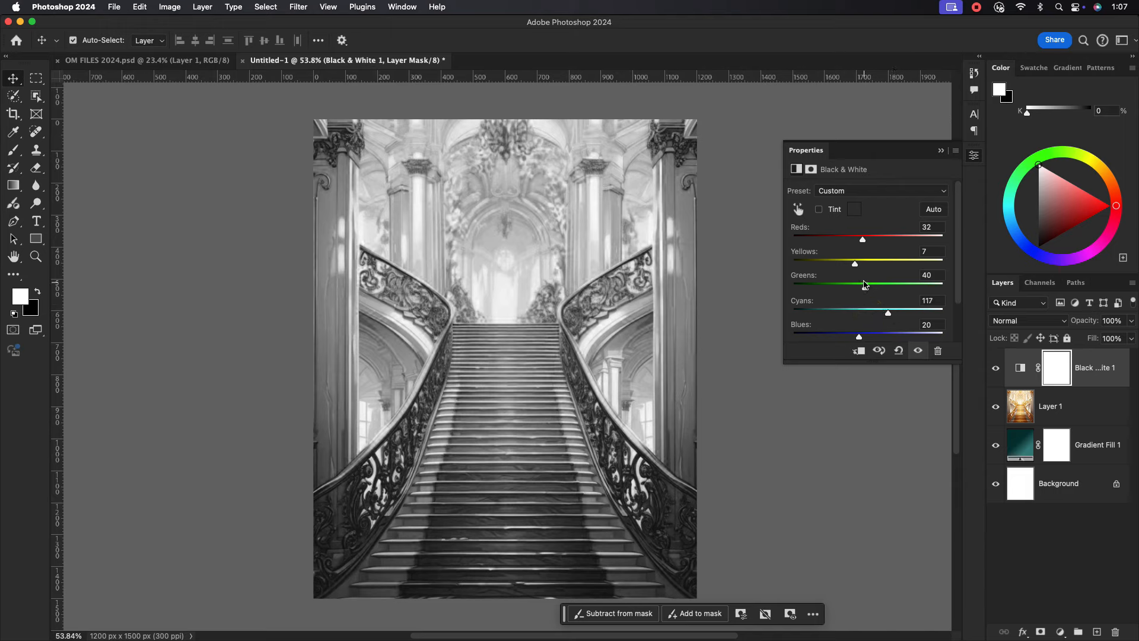
pyautogui.click(938, 151)
pyautogui.click(1084, 408)
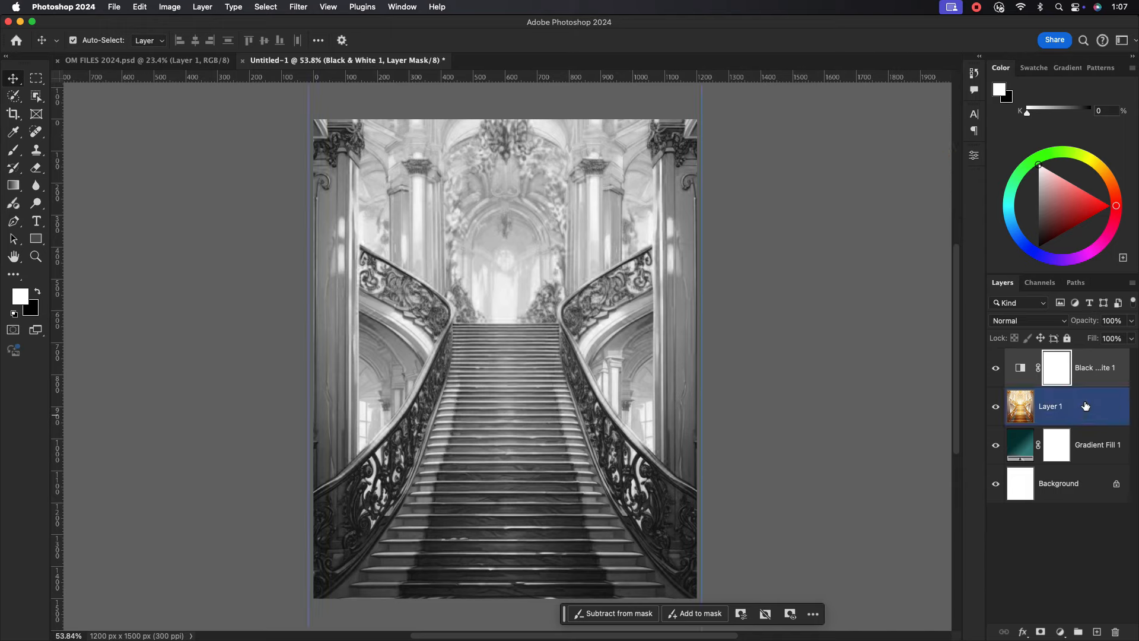
pyautogui.click(1094, 375)
pyautogui.rightClick(1094, 375)
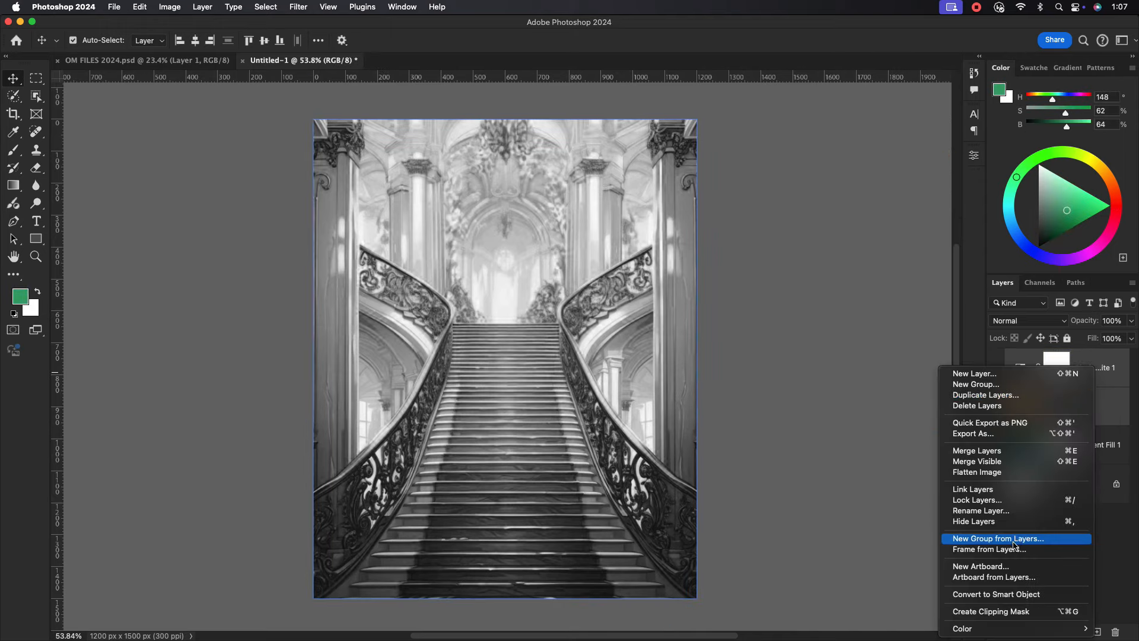
pyautogui.click(973, 579)
# Set the staircase smart object to Overlay blend mode and add a layer mask.
pyautogui.click(1028, 320)
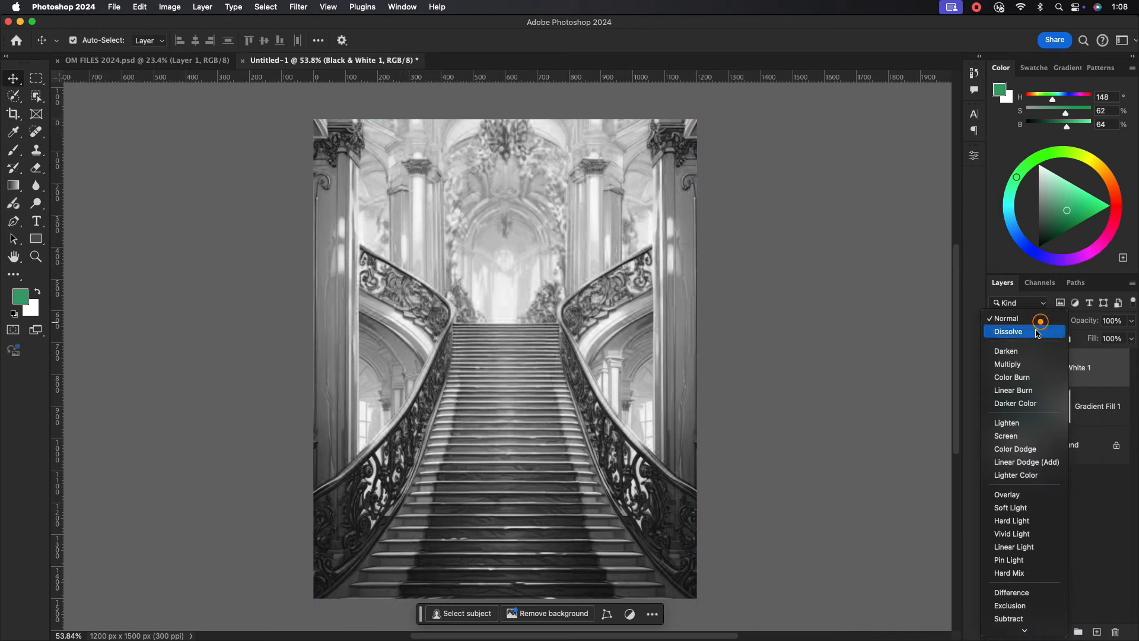
pyautogui.click(1023, 496)
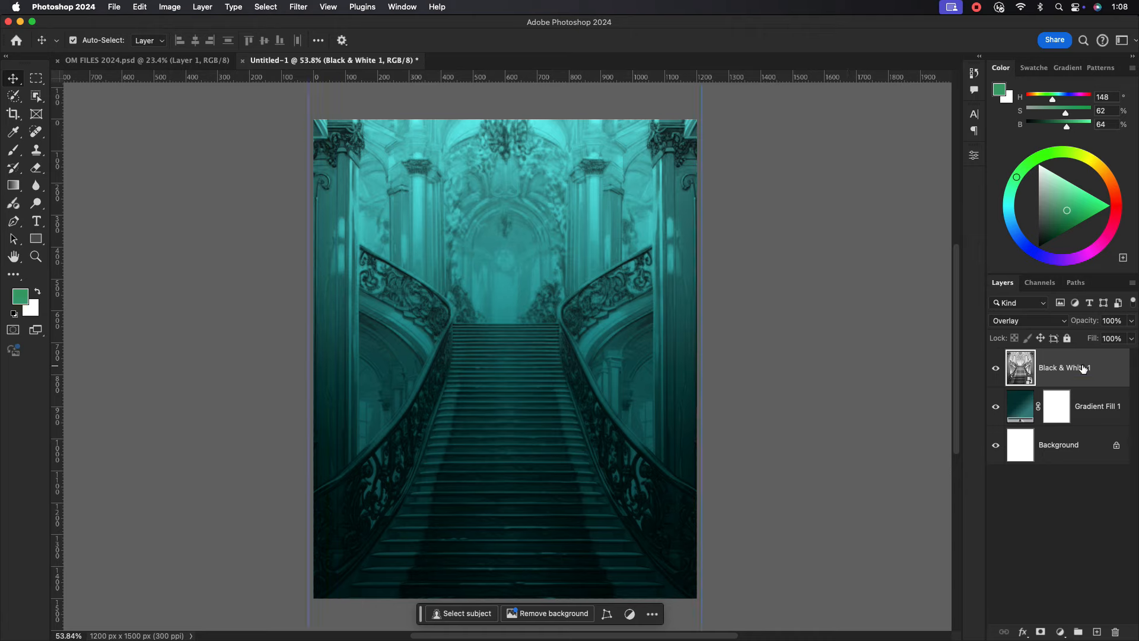
pyautogui.click(1131, 321)
pyautogui.moveTo(1106, 339); pyautogui.dragTo(1133, 341)
pyautogui.click(1042, 633)
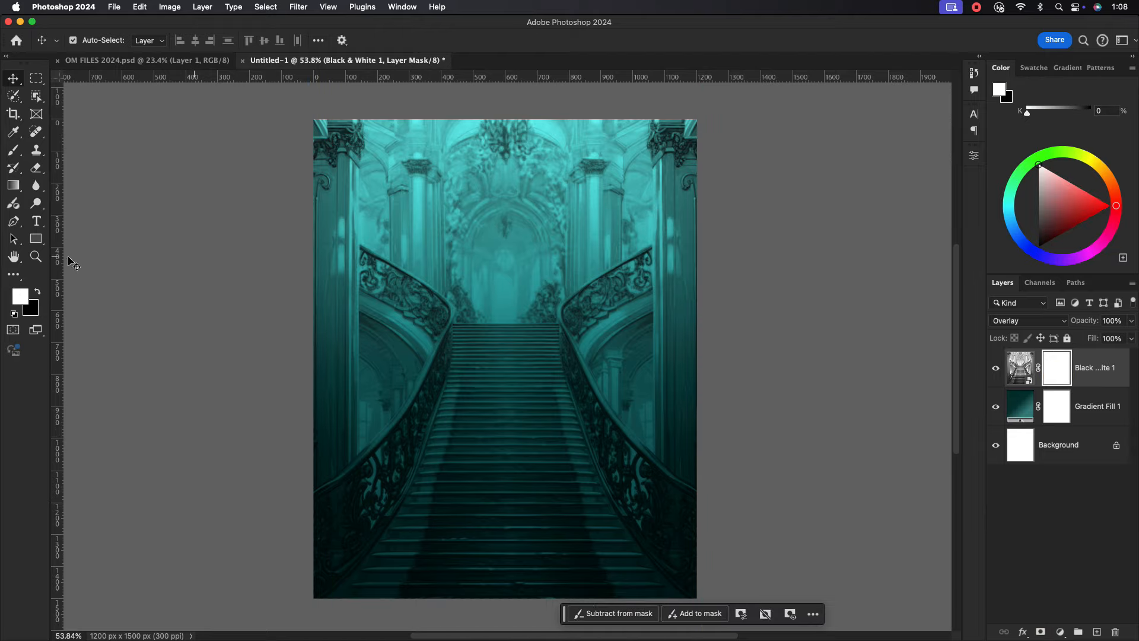
# Brush black on the staircase mask to fade the lower stairs, centre, right side and upper left.
pyautogui.click(13, 152)
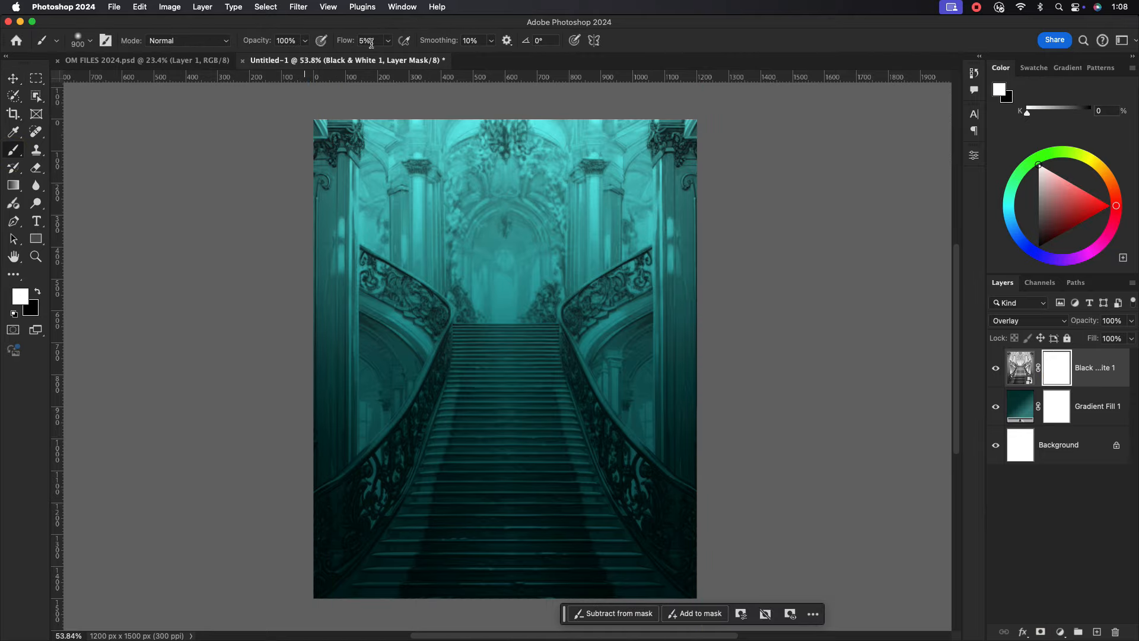
pyautogui.click(37, 292)
pyautogui.moveTo(313, 450)
pyautogui.mouseDown()
pyautogui.moveTo(609, 498)
pyautogui.moveTo(384, 519)
pyautogui.moveTo(635, 473)
pyautogui.mouseUp()
pyautogui.moveTo(727, 417); pyautogui.dragTo(310, 458)
pyautogui.moveTo(449, 271)
pyautogui.mouseDown()
pyautogui.moveTo(485, 135)
pyautogui.moveTo(628, 117)
pyautogui.moveTo(646, 131)
pyautogui.moveTo(415, 285)
pyautogui.moveTo(364, 254)
pyautogui.moveTo(419, 115)
pyautogui.moveTo(543, 197)
pyautogui.moveTo(648, 134)
pyautogui.moveTo(663, 244)
pyautogui.moveTo(780, 134)
pyautogui.moveTo(447, 318)
pyautogui.moveTo(356, 407)
pyautogui.moveTo(615, 362)
pyautogui.moveTo(660, 132)
pyautogui.moveTo(376, 159)
pyautogui.moveTo(506, 394)
pyautogui.moveTo(606, 369)
pyautogui.moveTo(326, 379)
pyautogui.moveTo(552, 354)
pyautogui.moveTo(386, 433)
pyautogui.moveTo(373, 411)
pyautogui.moveTo(526, 410)
pyautogui.mouseUp()
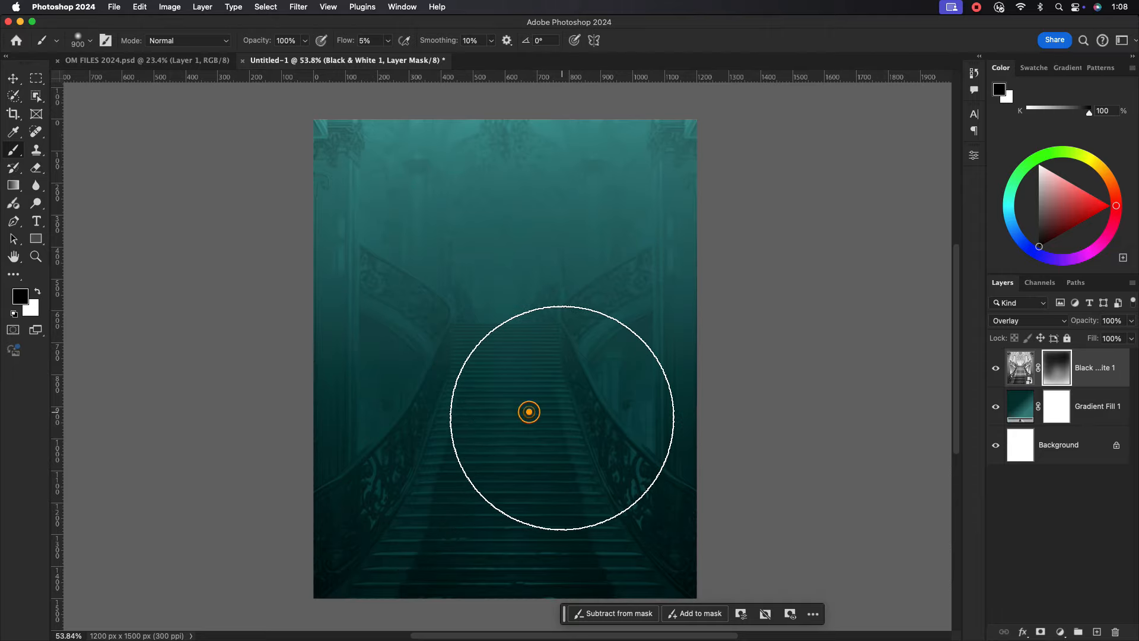
pyautogui.click(376, 186)
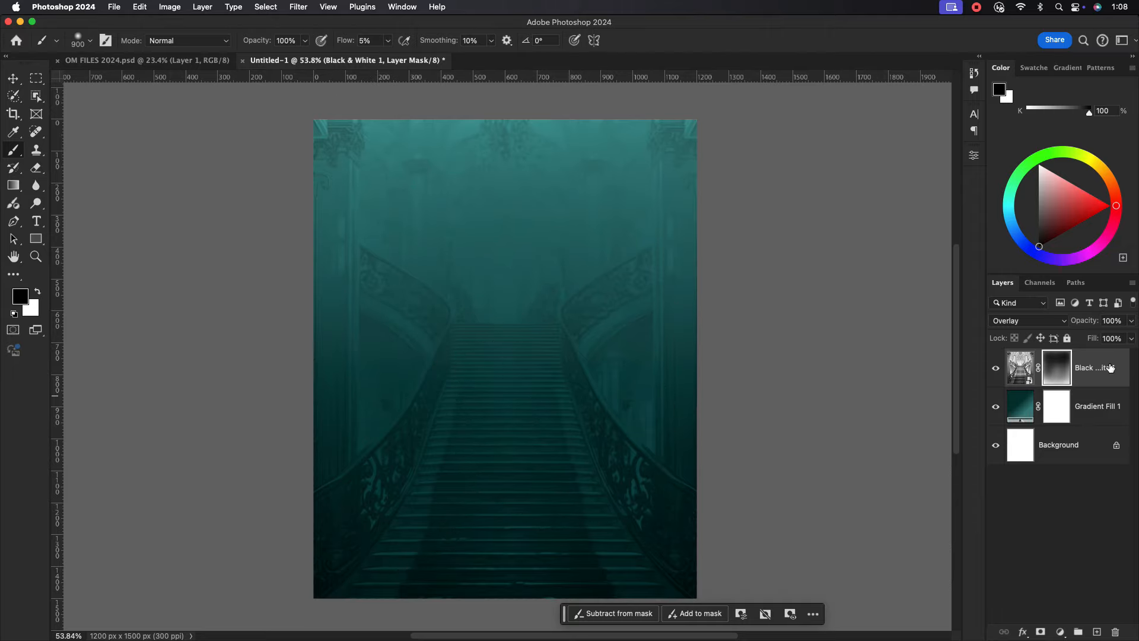
pyautogui.click(1110, 365)
pyautogui.click(1062, 634)
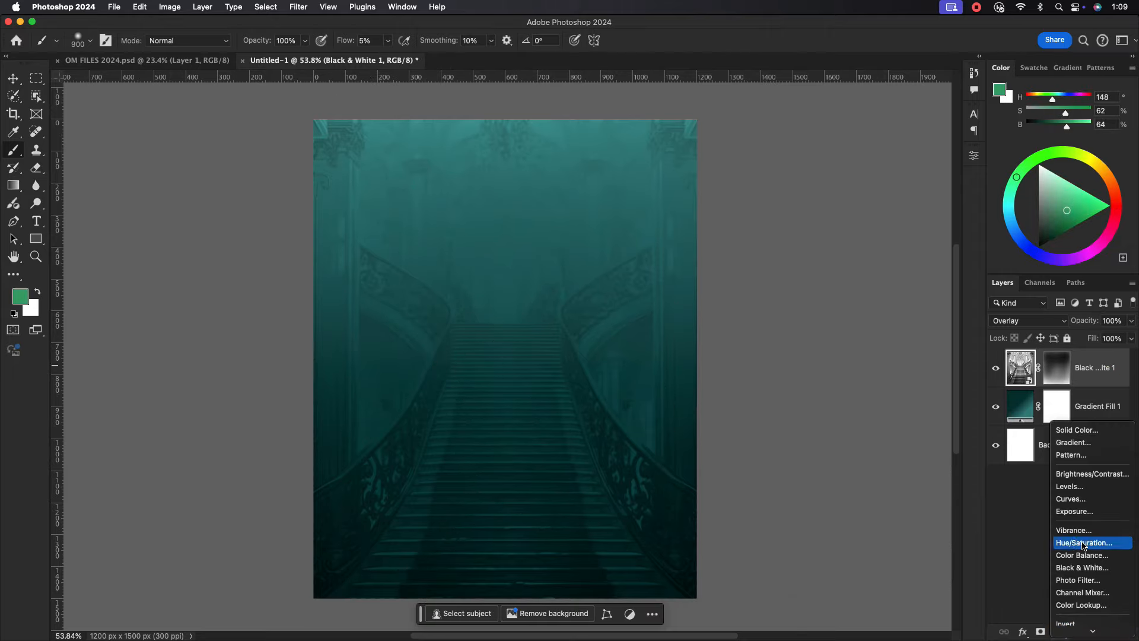
# Add a second Gradient Fill layer with the dark teal preset.
pyautogui.click(1077, 396)
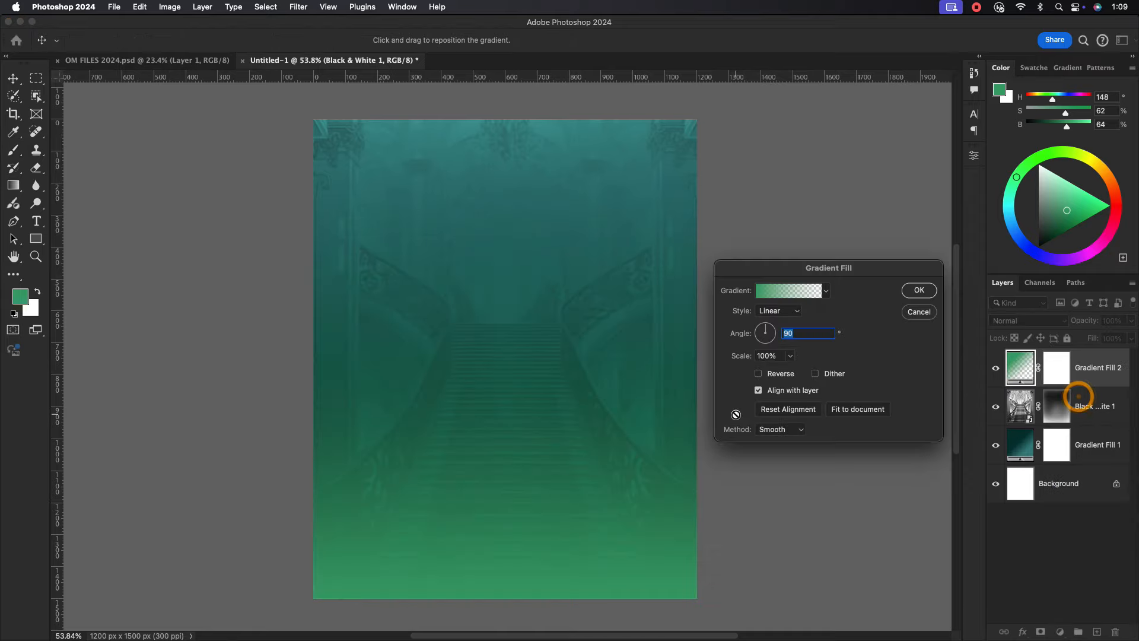
pyautogui.click(826, 290)
pyautogui.click(733, 371)
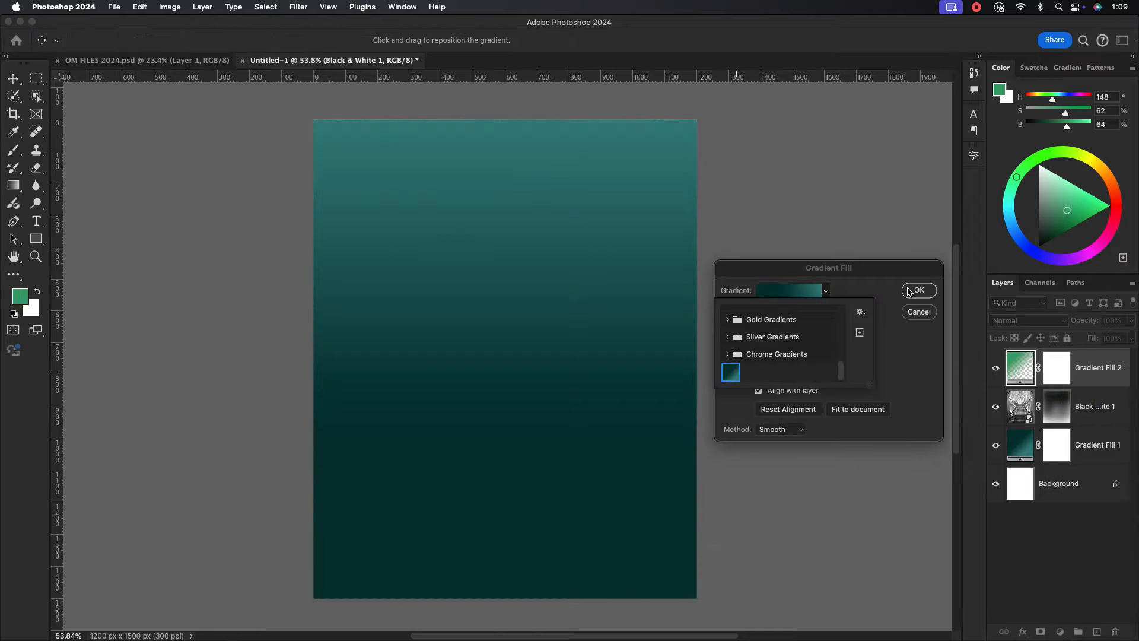
pyautogui.click(914, 289)
# Set the top gradient layer's blend mode to Hard Light.
pyautogui.click(1131, 338)
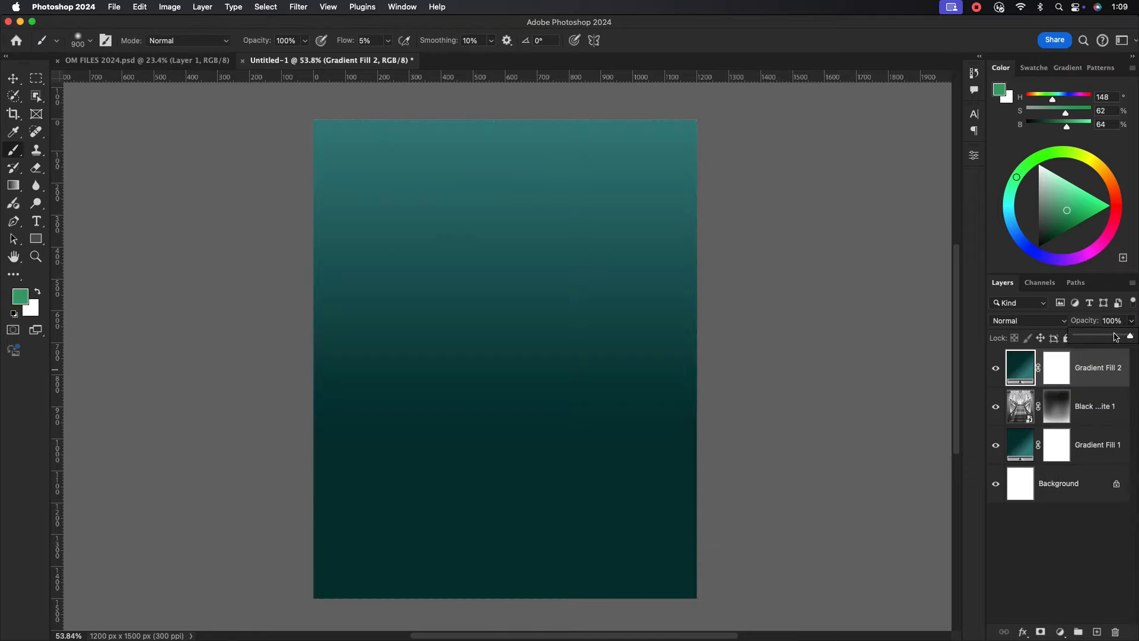
pyautogui.moveTo(1094, 336); pyautogui.dragTo(1093, 337)
pyautogui.click(1028, 321)
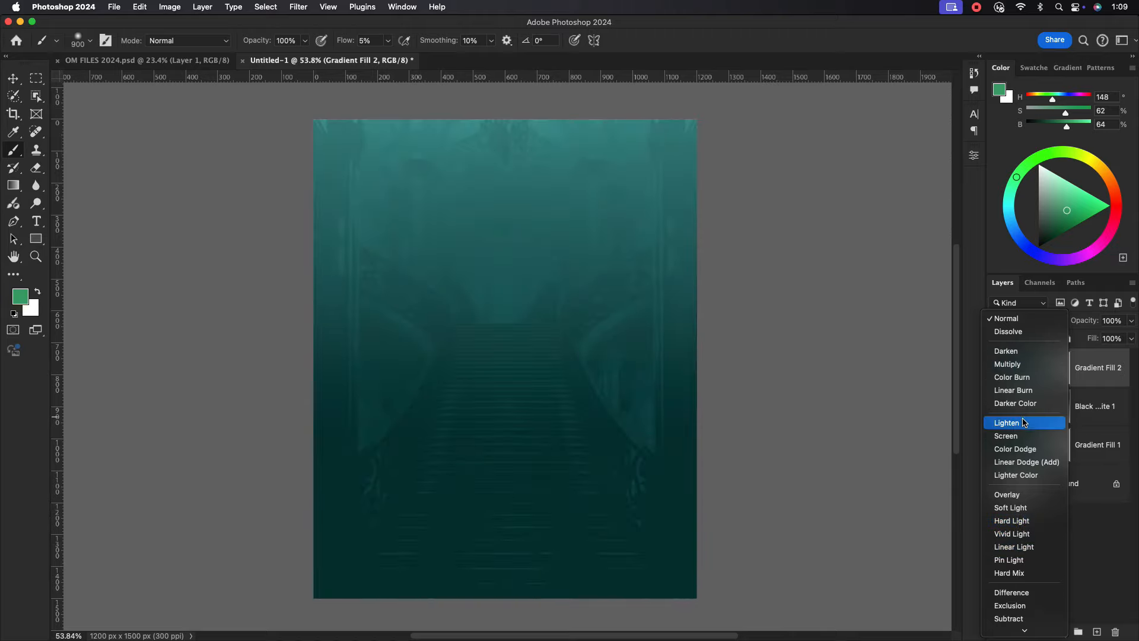
pyautogui.click(1012, 521)
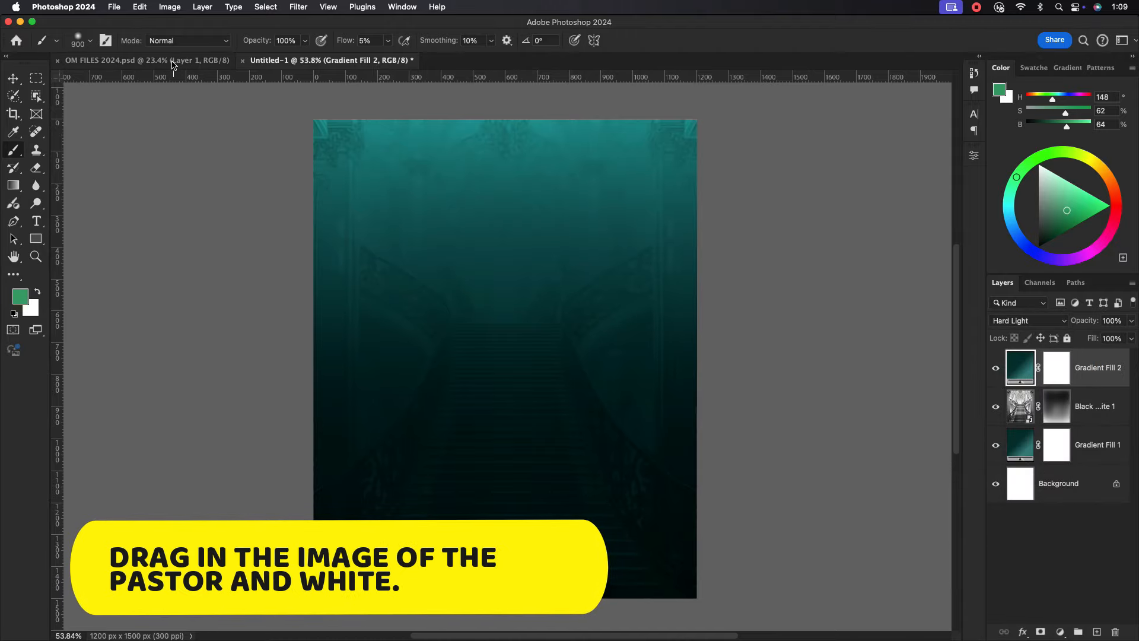
pyautogui.click(142, 59)
# Drag the couple into the flyer and scale it to 37.66% at the bottom of the canvas.
pyautogui.click(12, 76)
pyautogui.moveTo(356, 237); pyautogui.dragTo(510, 366)
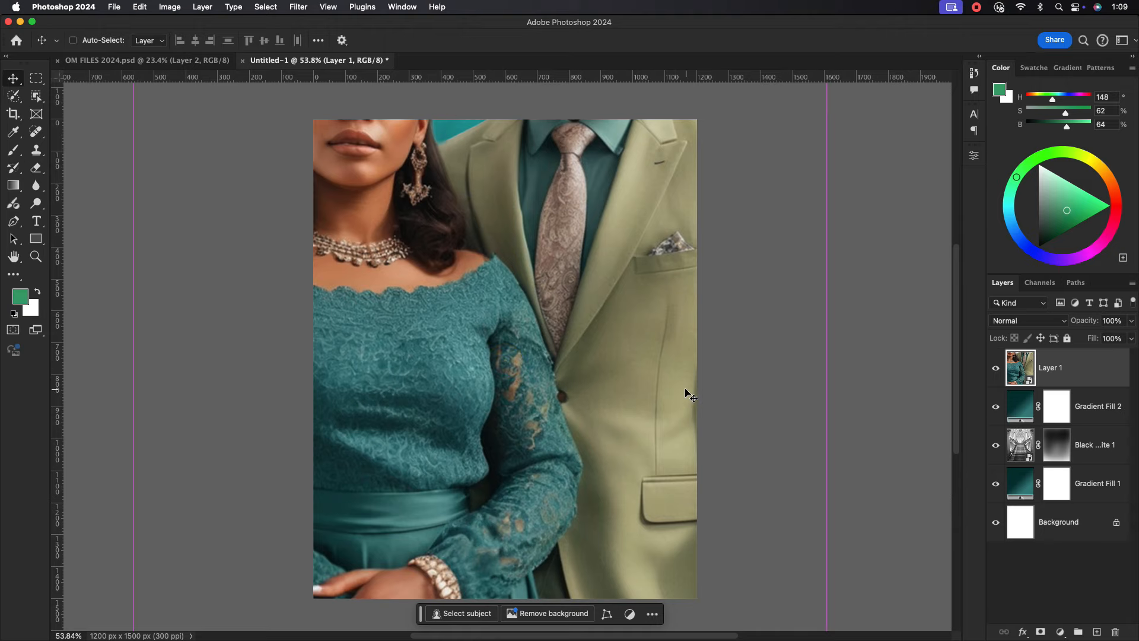
pyautogui.hotkey('ctrl', 't')
pyautogui.moveTo(824, 364); pyautogui.dragTo(615, 363)
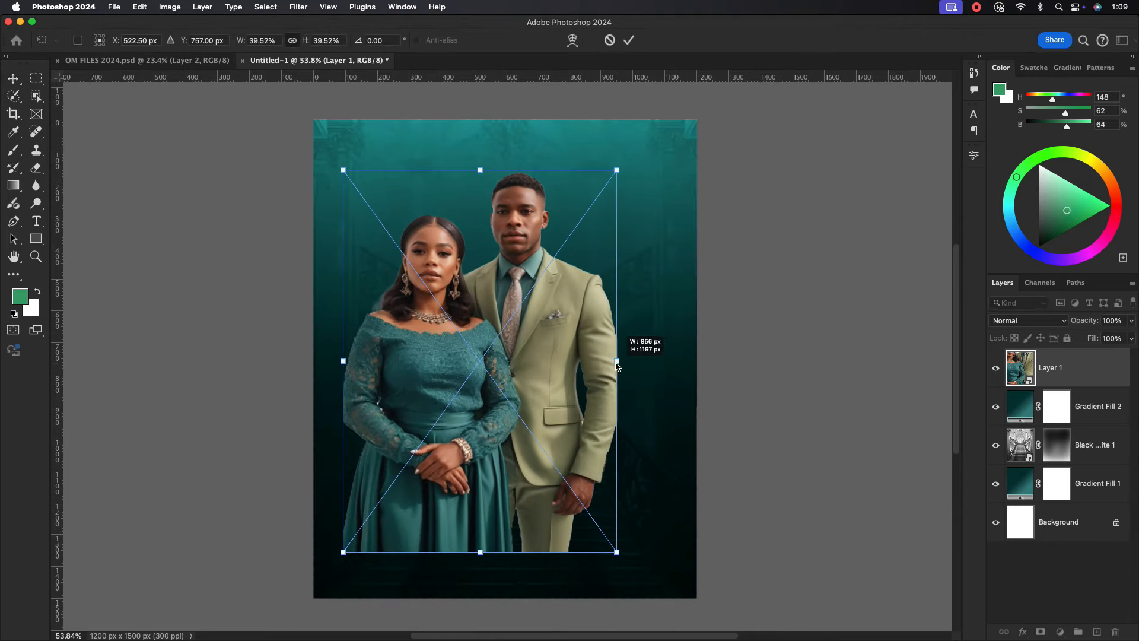
pyautogui.moveTo(548, 358); pyautogui.dragTo(634, 486)
pyautogui.moveTo(537, 464)
pyautogui.mouseDown()
pyautogui.moveTo(542, 501)
pyautogui.moveTo(533, 456)
pyautogui.mouseUp()
pyautogui.click(627, 41)
# Undo the accidental duplicate of the couple and nudge it to the bottom centre.
pyautogui.press('super+z')
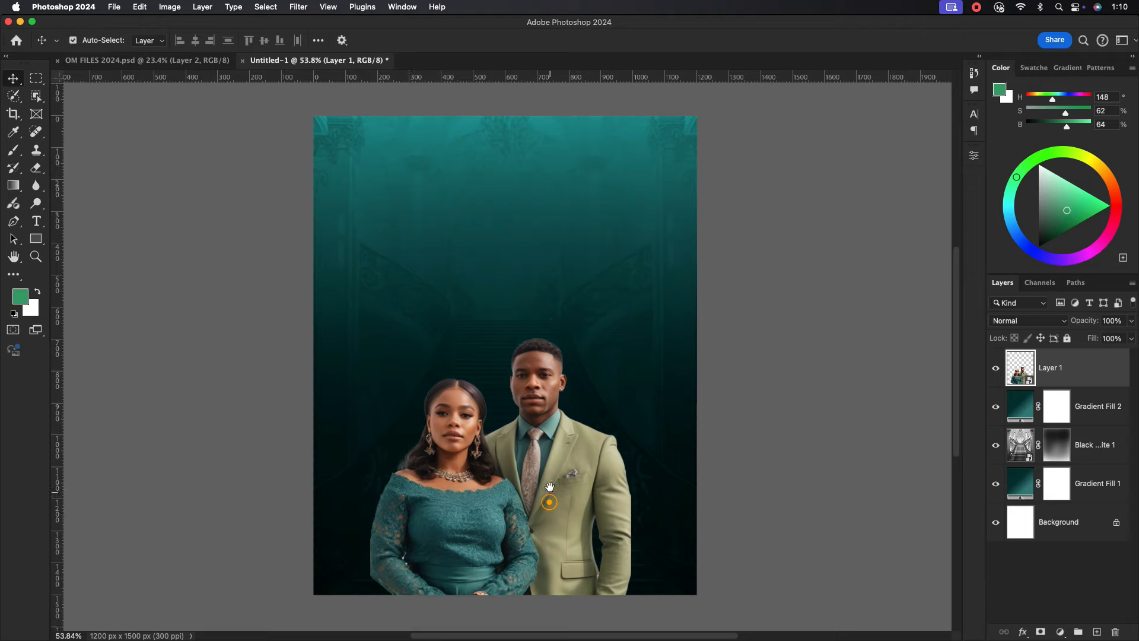
pyautogui.scroll(-2, 549, 492)
pyautogui.click(546, 471)
pyautogui.moveTo(546, 471); pyautogui.dragTo(545, 469)
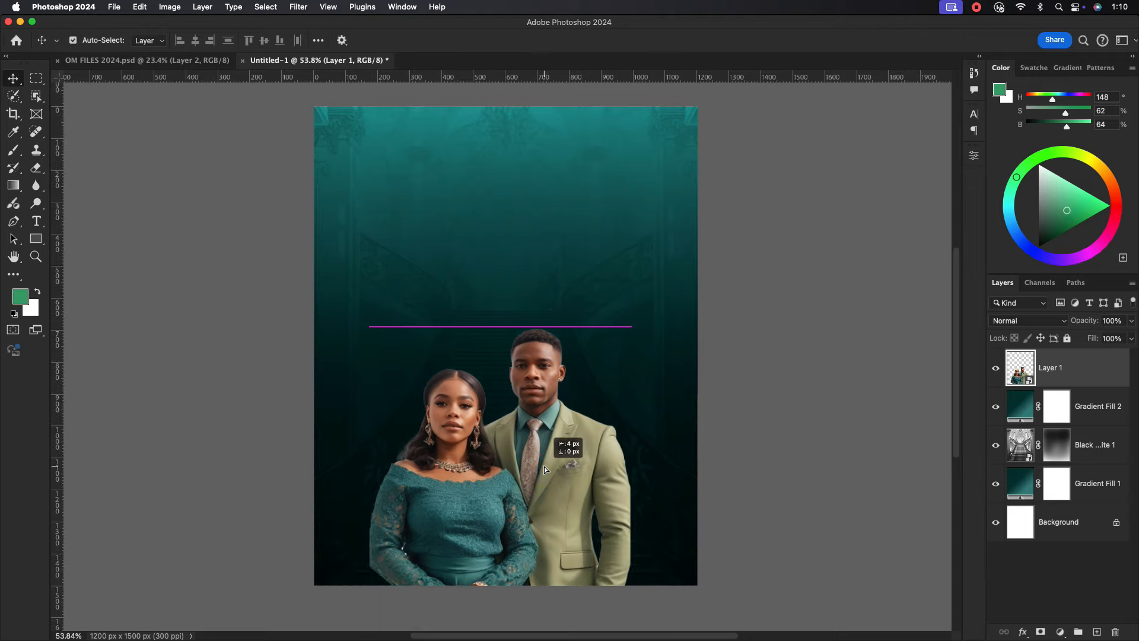
pyautogui.click(298, 6)
# Open the couple in Camera Raw at 100% view and raise Contrast to +26.
pyautogui.click(327, 127)
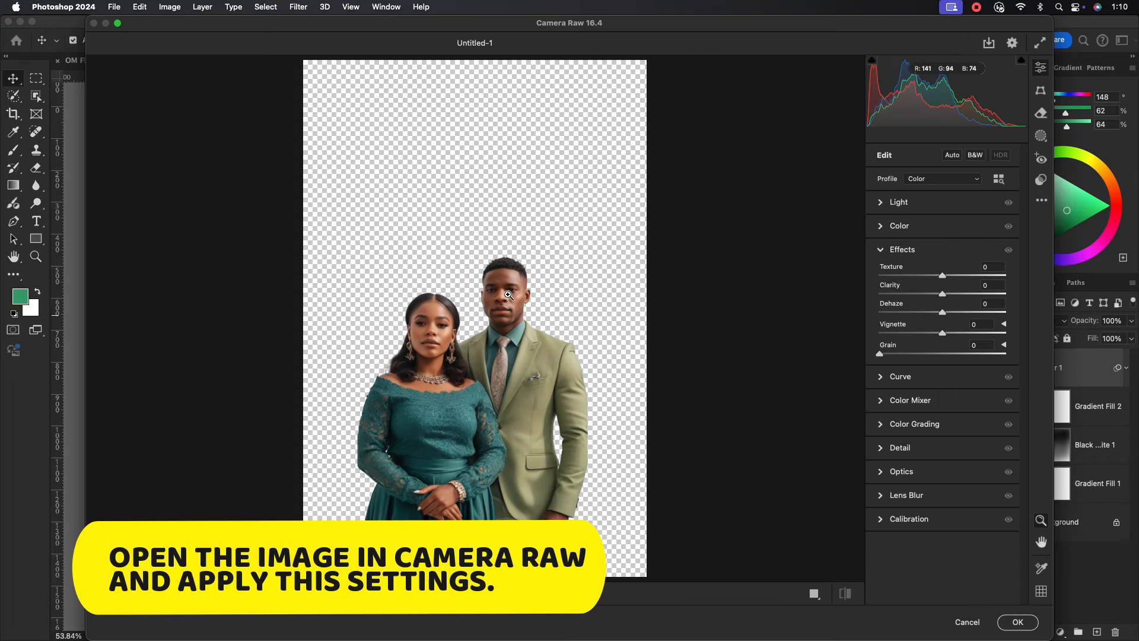
pyautogui.click(509, 295)
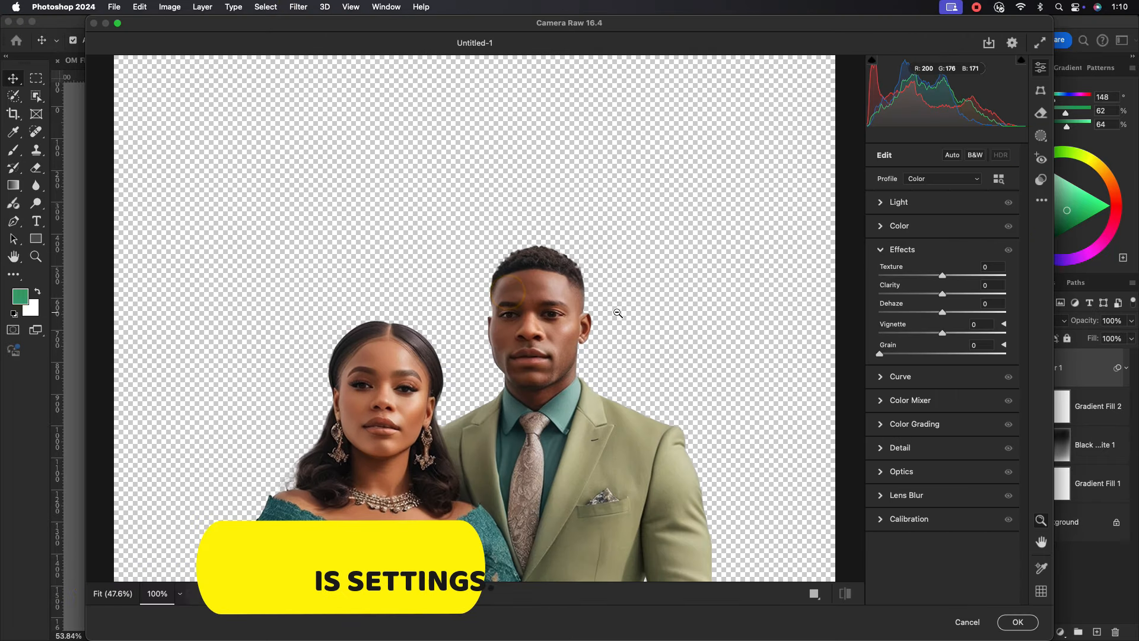
pyautogui.click(878, 251)
pyautogui.click(878, 226)
pyautogui.click(879, 226)
pyautogui.click(879, 202)
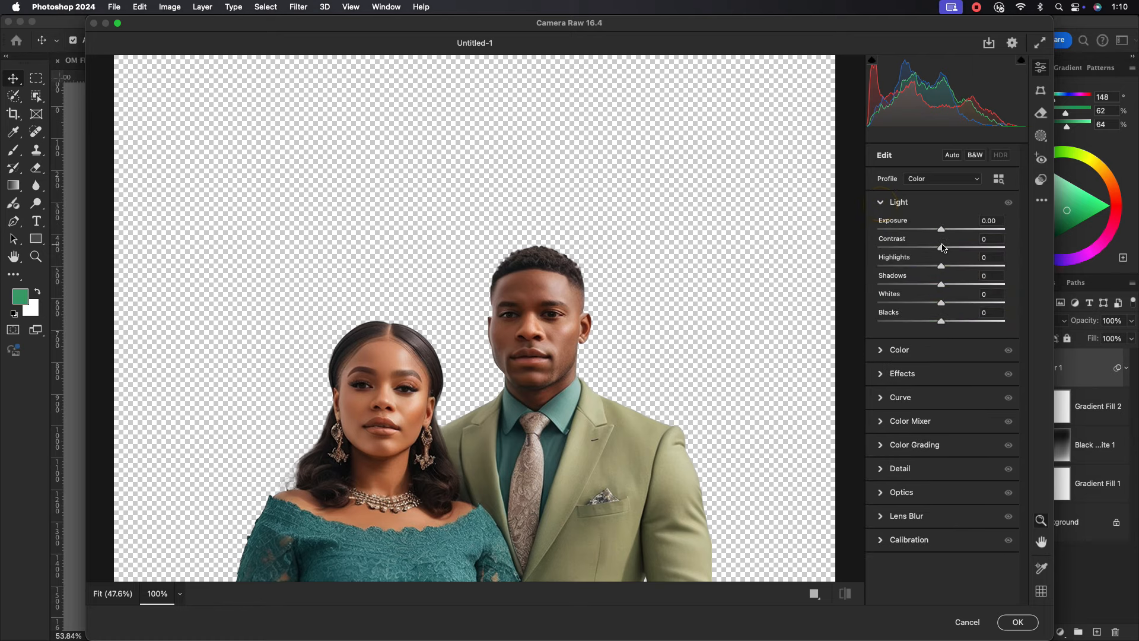
pyautogui.moveTo(942, 248); pyautogui.dragTo(1026, 325)
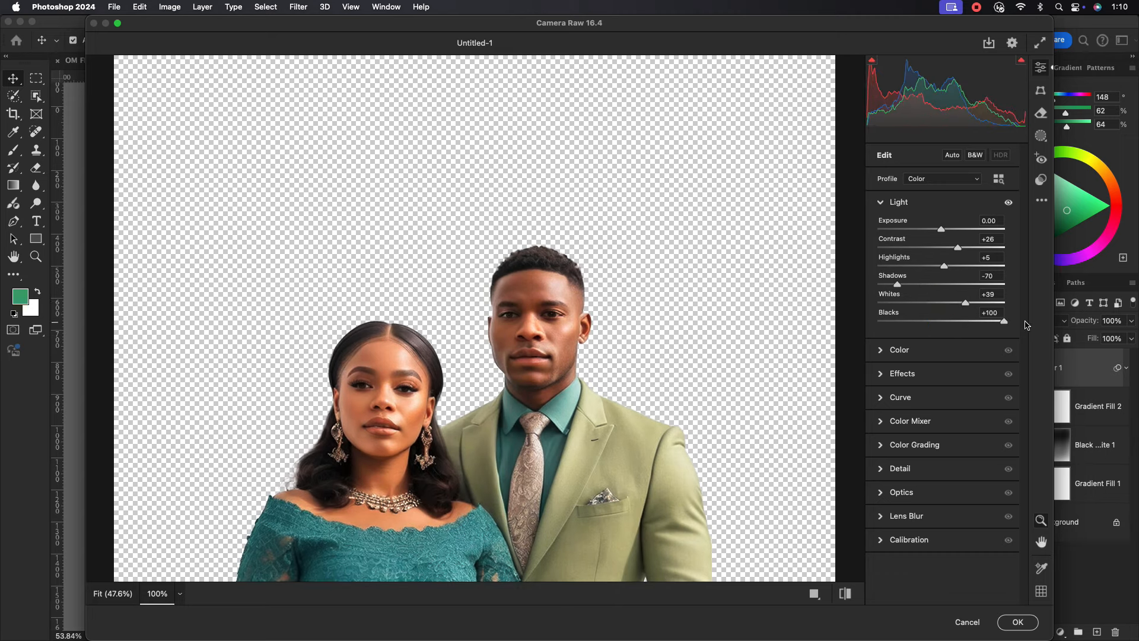
pyautogui.click(882, 203)
# Add texture with Clarity -1 and raise Noise Reduction to 49.
pyautogui.click(880, 250)
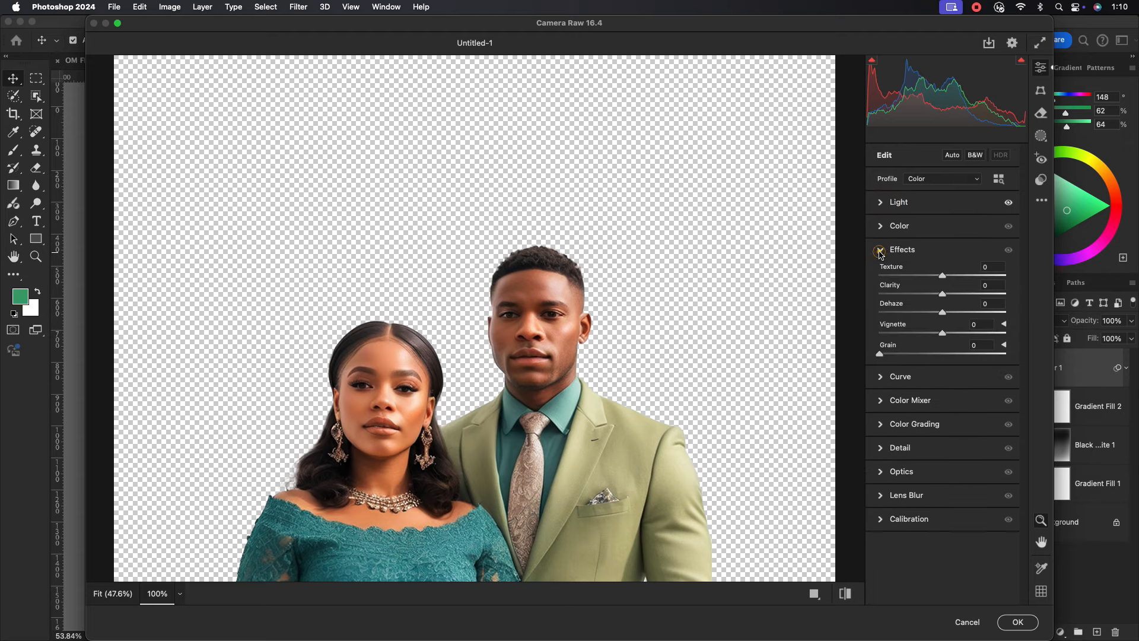
pyautogui.moveTo(942, 294); pyautogui.dragTo(967, 281)
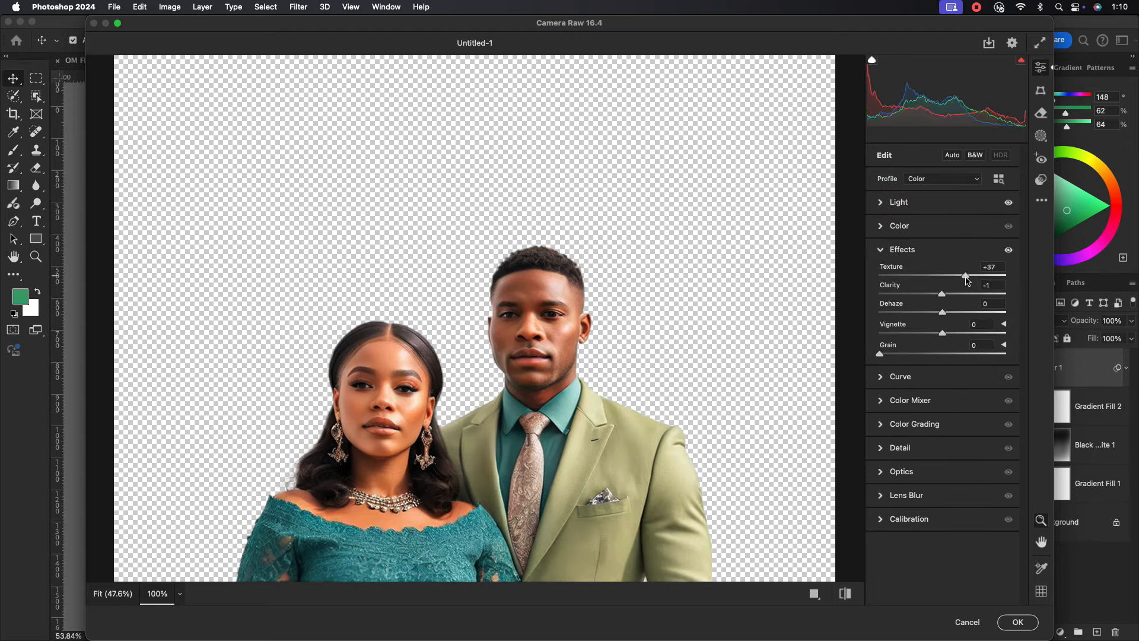
pyautogui.click(880, 252)
pyautogui.click(880, 345)
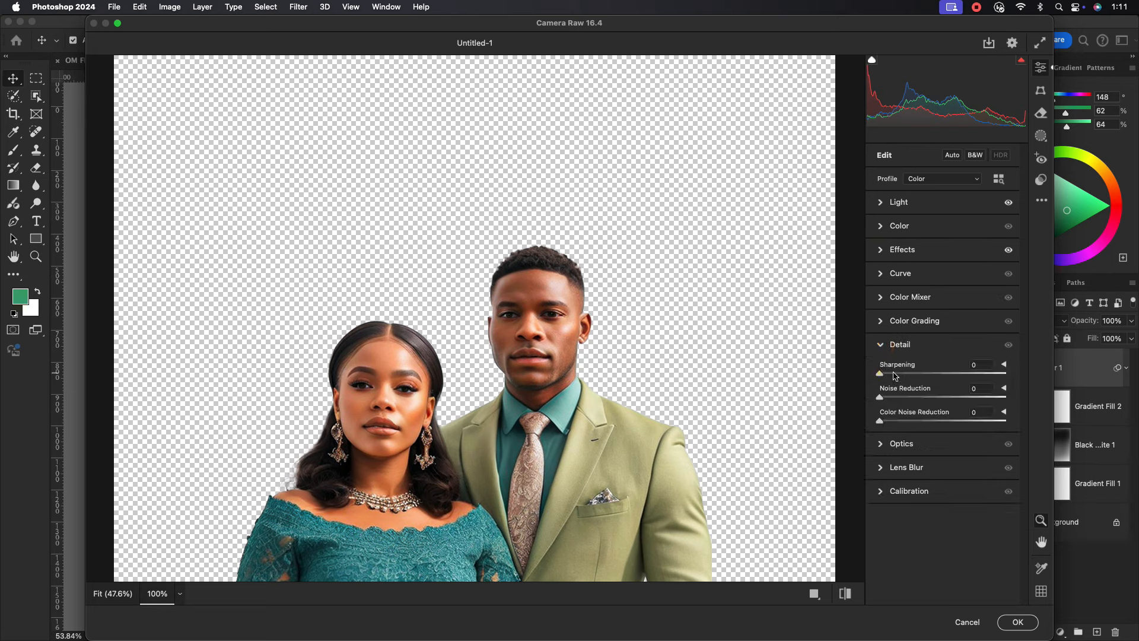
pyautogui.moveTo(937, 396); pyautogui.dragTo(943, 395)
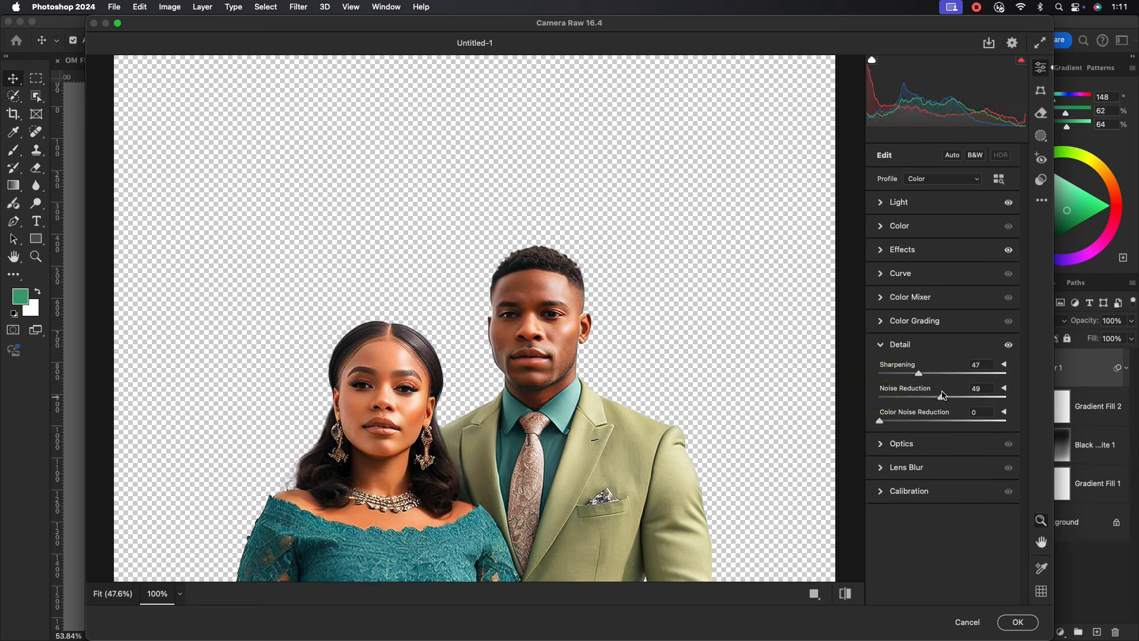
pyautogui.click(881, 345)
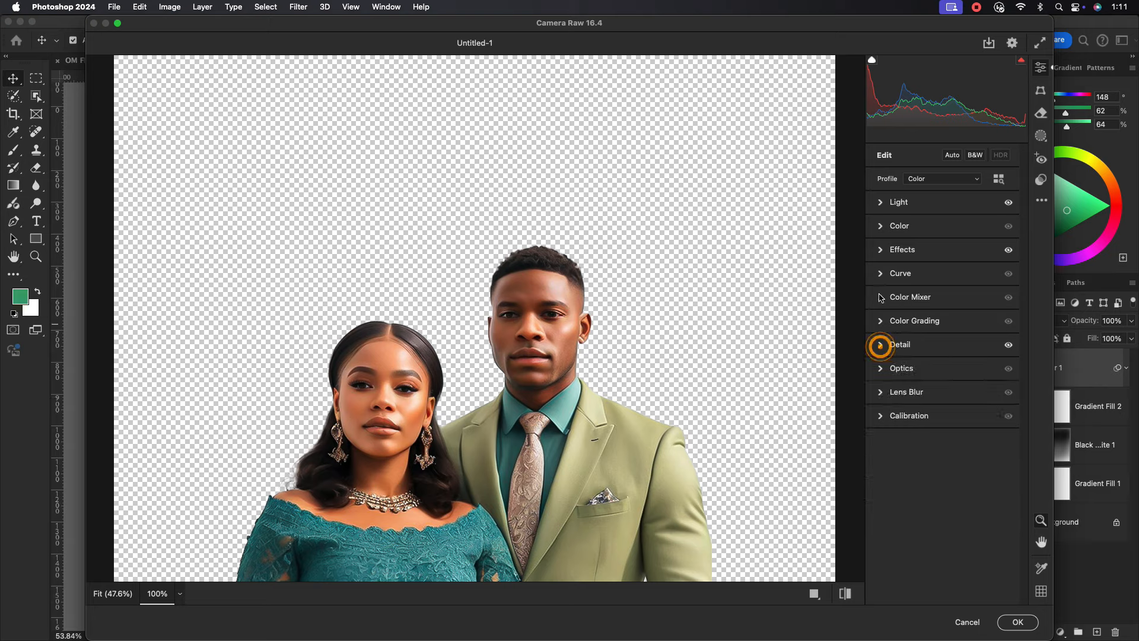
# Shift the Tint to -11 and the Aquas hue to +29 in the Color Mixer.
pyautogui.click(882, 227)
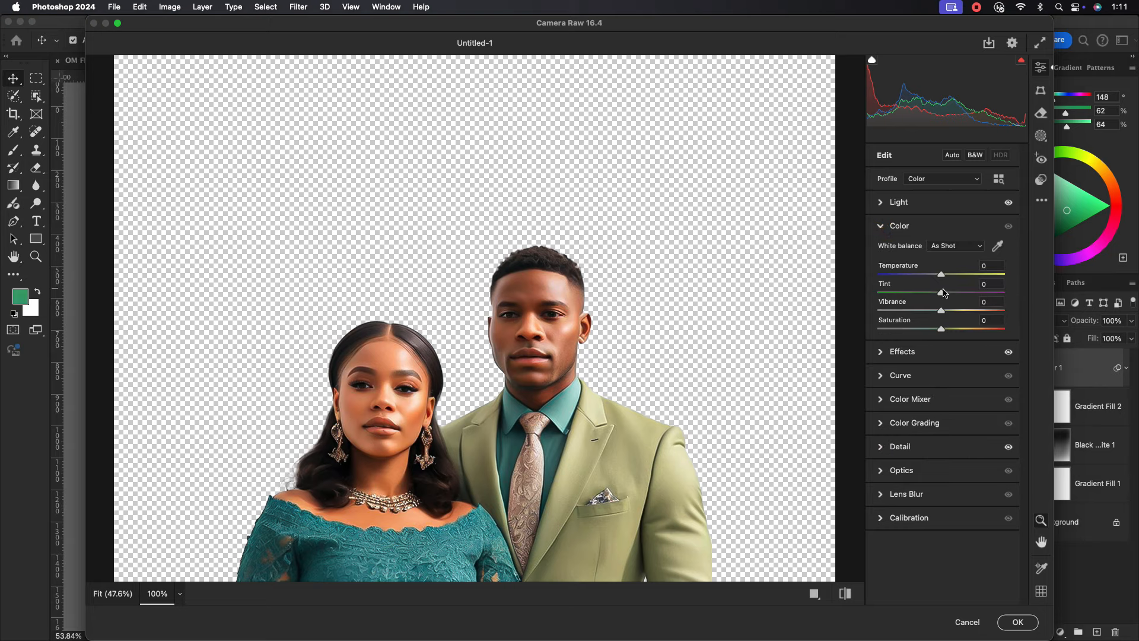
pyautogui.moveTo(944, 293); pyautogui.dragTo(936, 278)
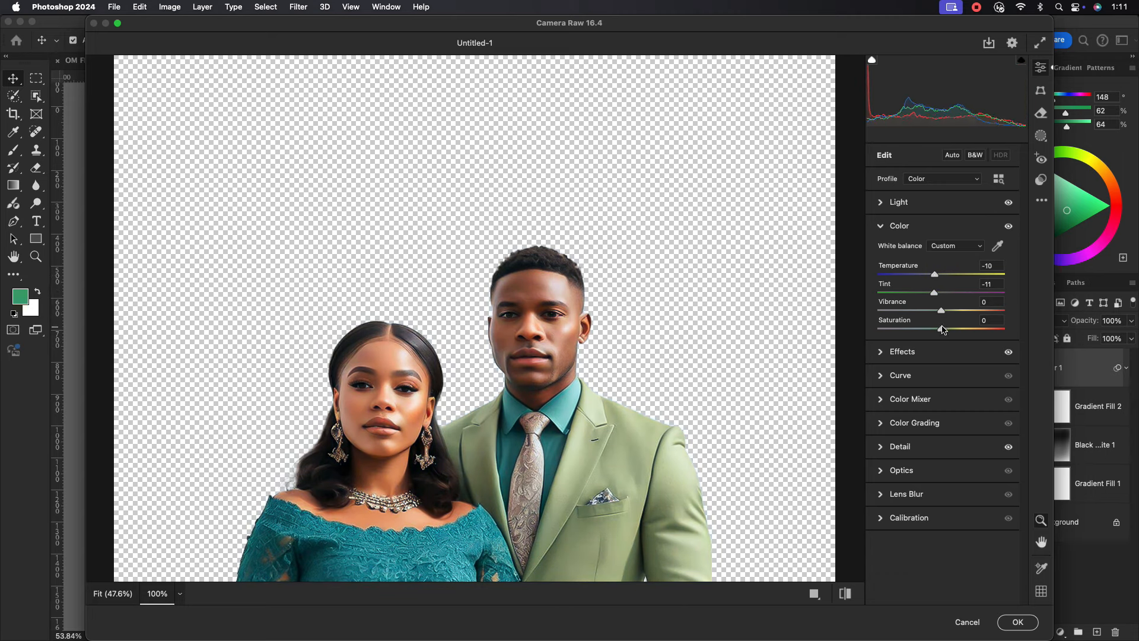
pyautogui.click(881, 226)
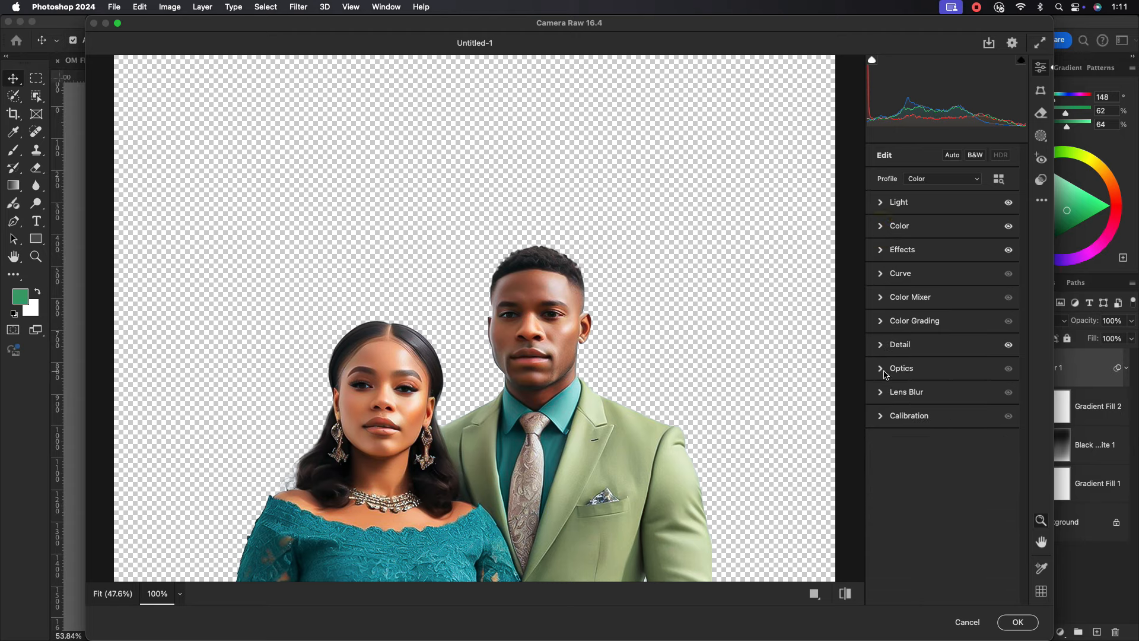
pyautogui.click(880, 299)
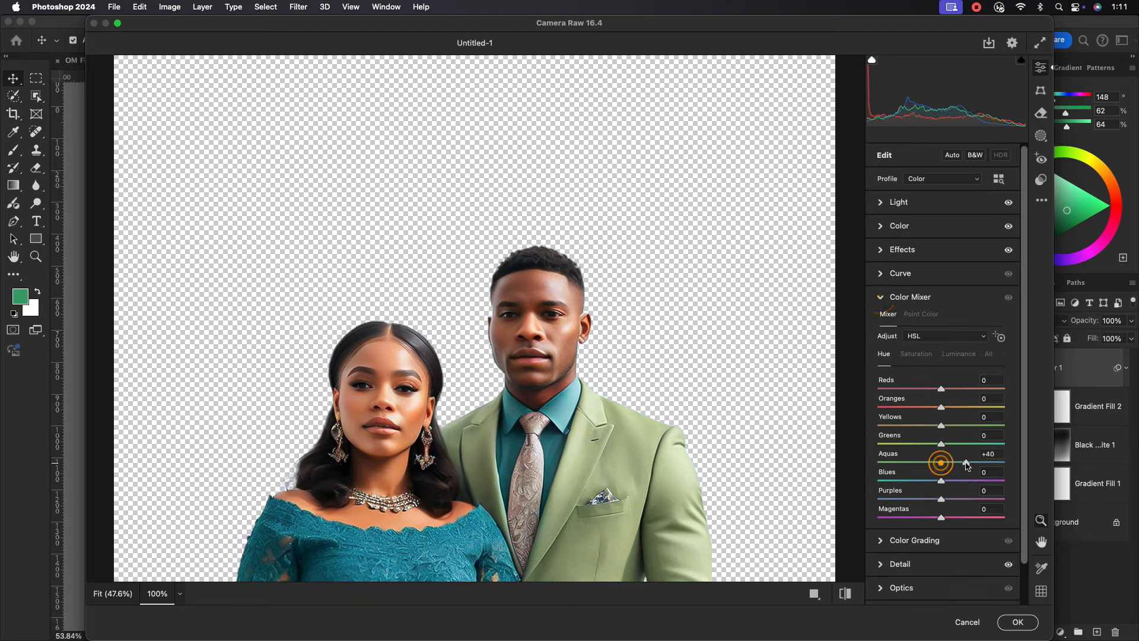
pyautogui.moveTo(941, 463); pyautogui.dragTo(944, 426)
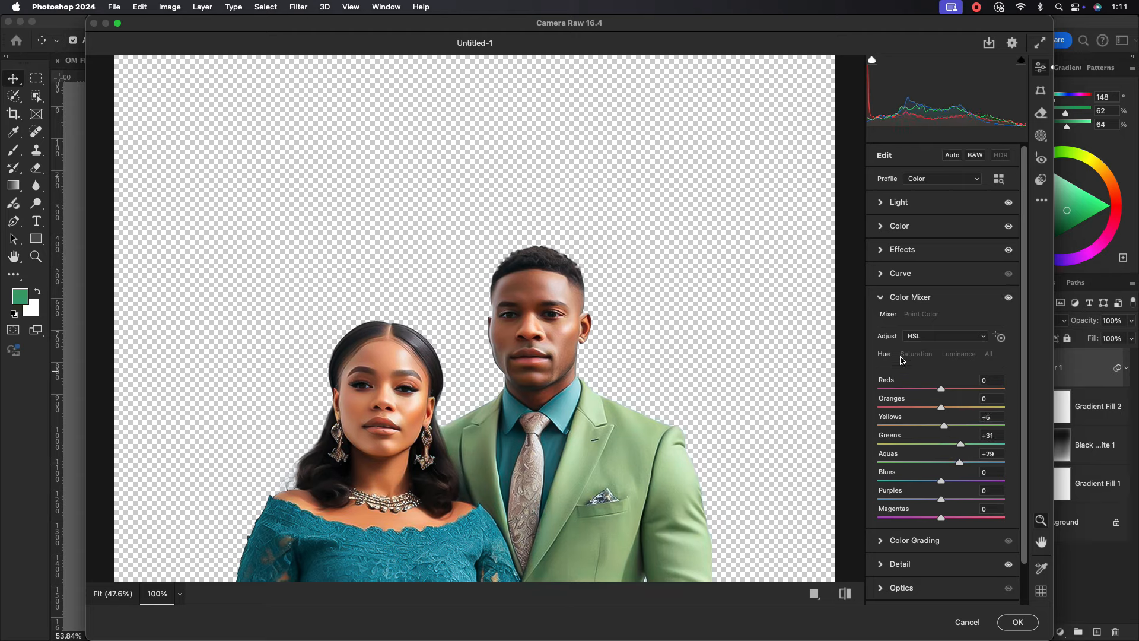
# Apply the Camera Raw grading and add a new empty layer above the couple.
pyautogui.click(1018, 622)
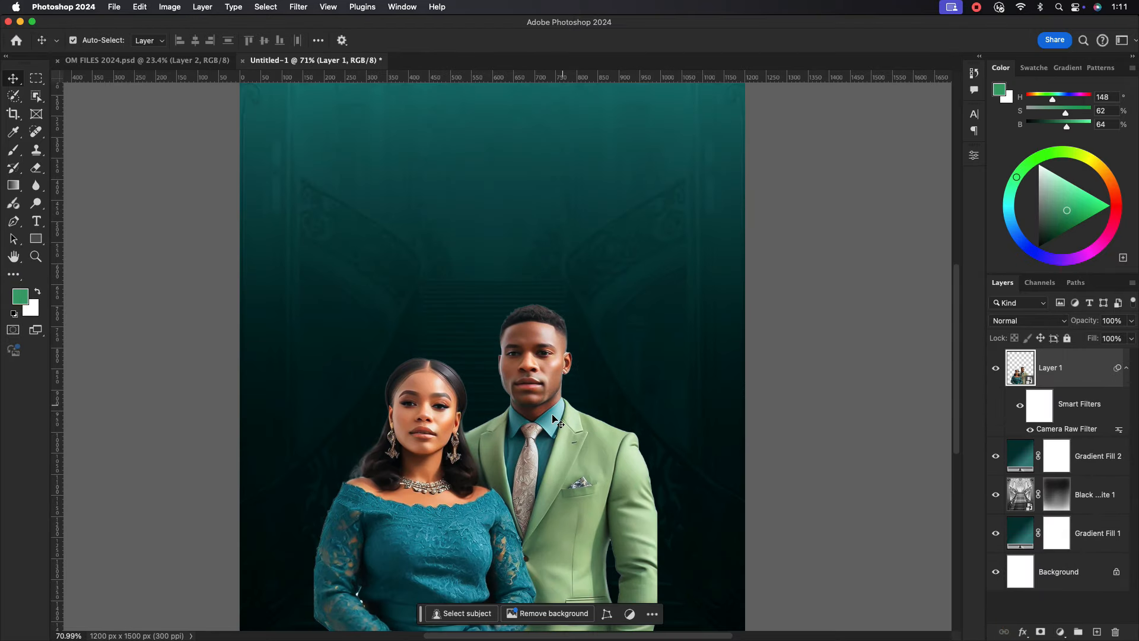
pyautogui.scroll(-2, 551, 422)
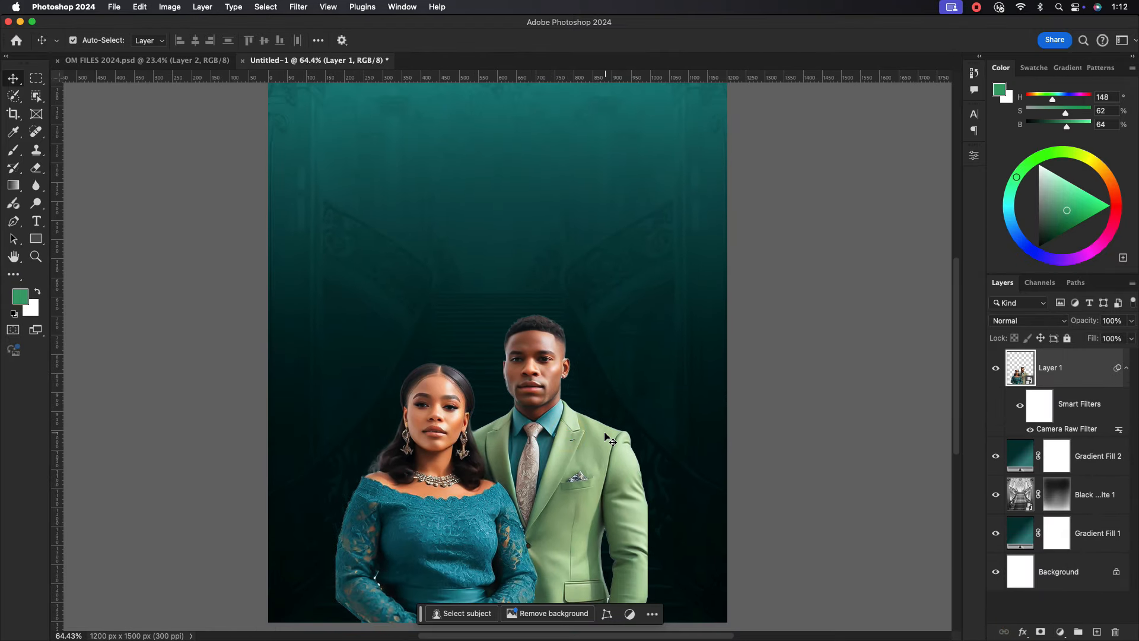
pyautogui.click(1089, 366)
pyautogui.click(1126, 367)
pyautogui.click(1072, 369)
pyautogui.click(1097, 632)
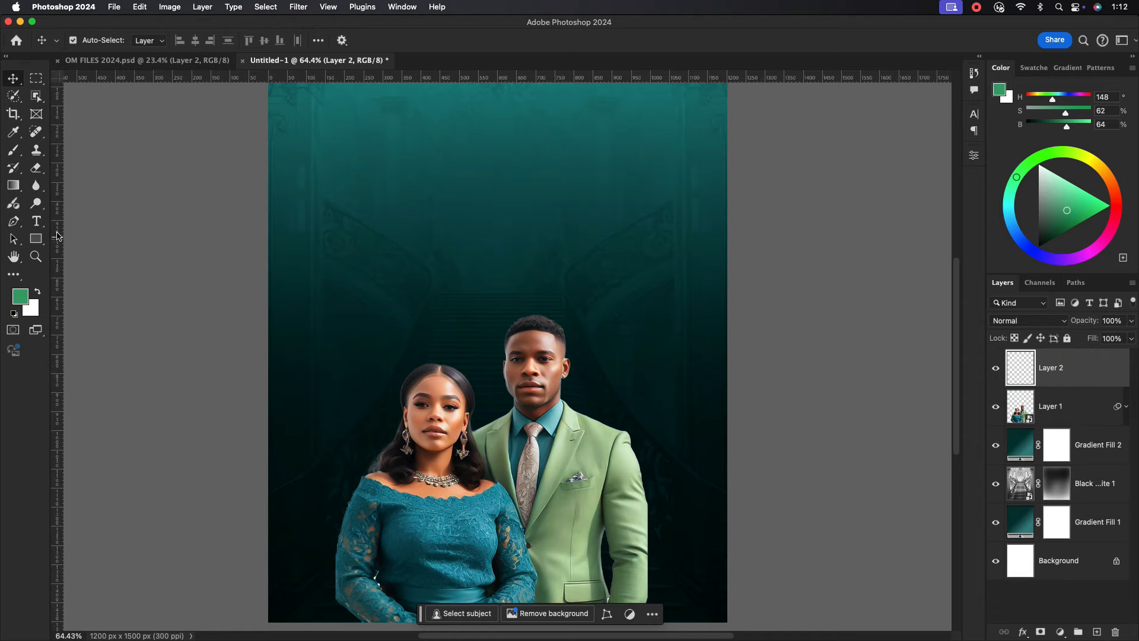
# Set a sage green foreground colour and move the new Layer 2 beneath the couple.
pyautogui.click(23, 293)
pyautogui.click(919, 244)
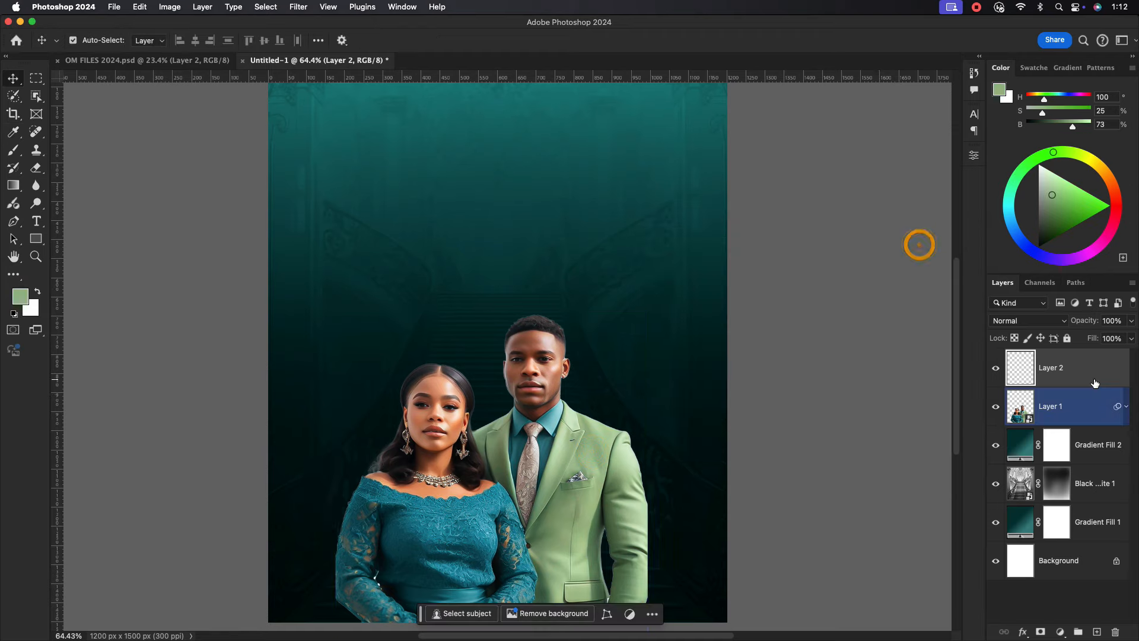
pyautogui.click(1082, 369)
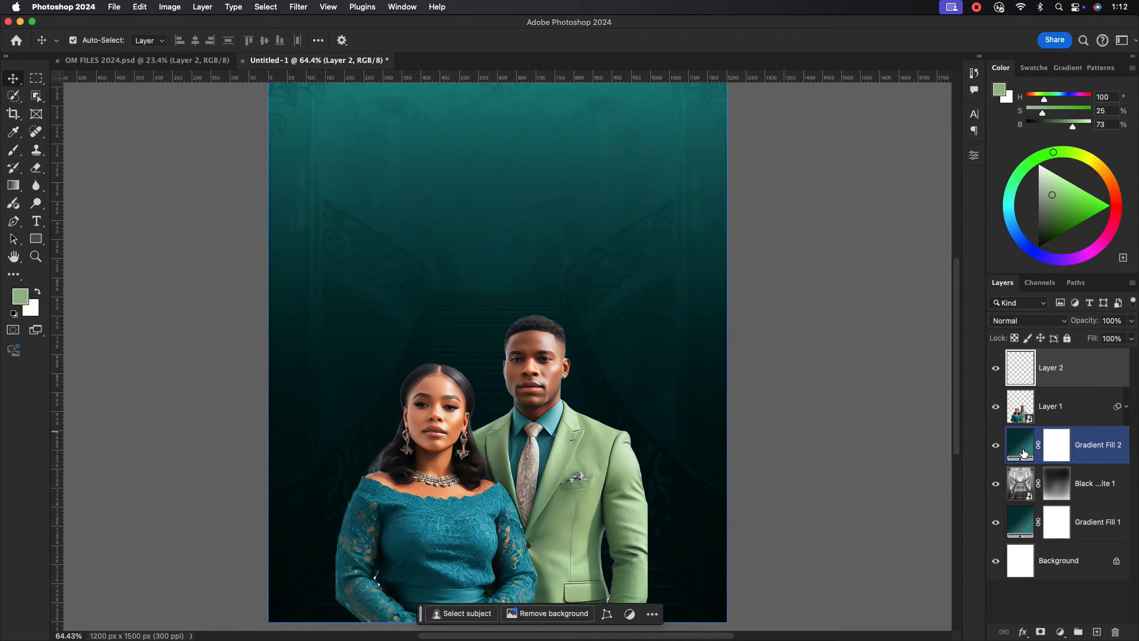
pyautogui.click(1069, 373)
pyautogui.moveTo(1059, 368); pyautogui.dragTo(1065, 409)
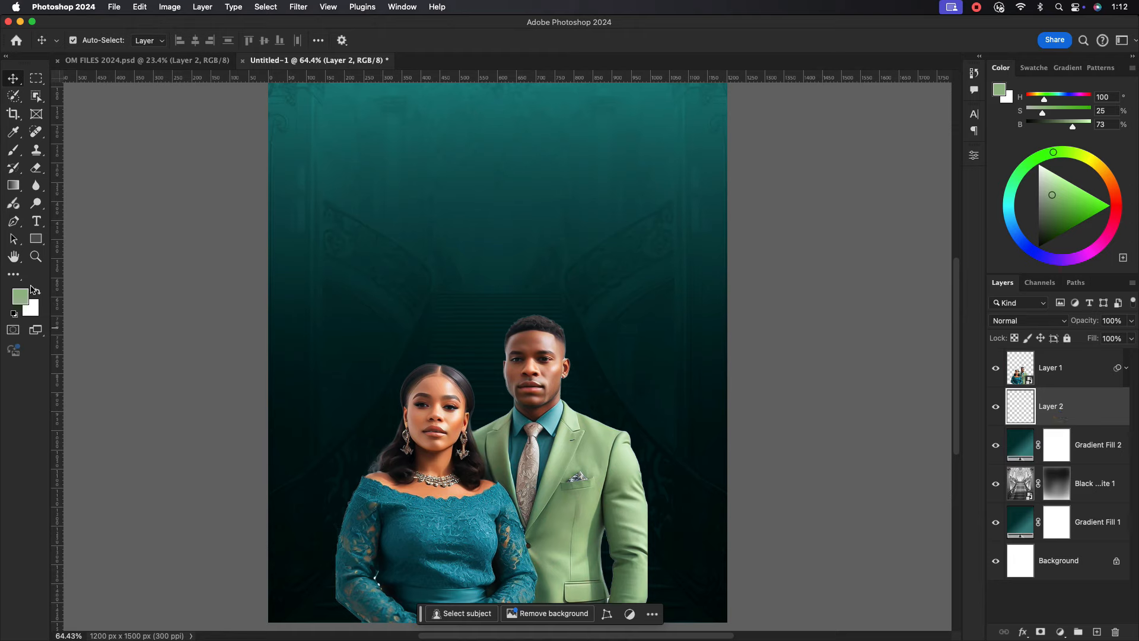
# Sample the dress's teal and paint a soft glow behind the couple at 100% brush flow.
pyautogui.click(25, 300)
pyautogui.click(420, 532)
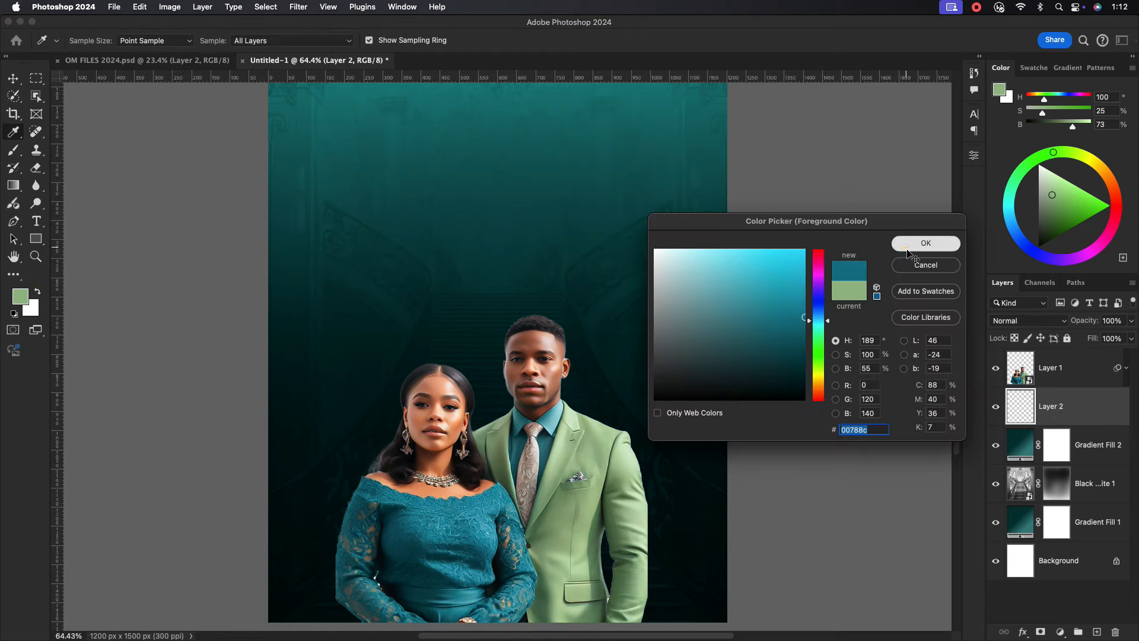
pyautogui.click(911, 243)
pyautogui.click(15, 153)
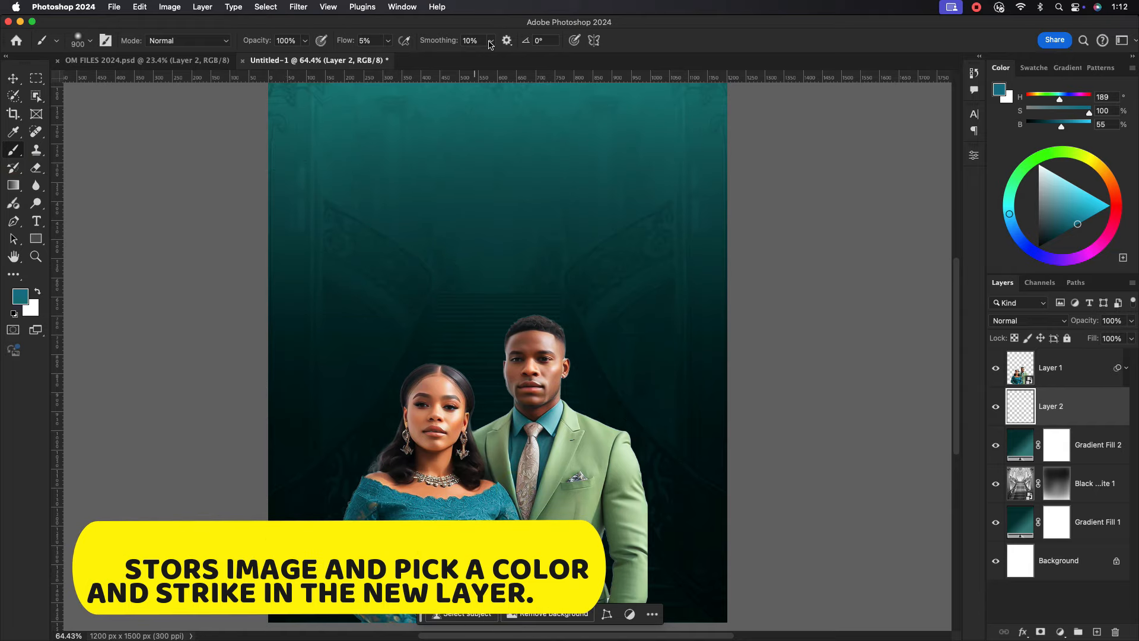
pyautogui.click(388, 43)
pyautogui.moveTo(386, 54); pyautogui.dragTo(499, 73)
pyautogui.click(497, 467)
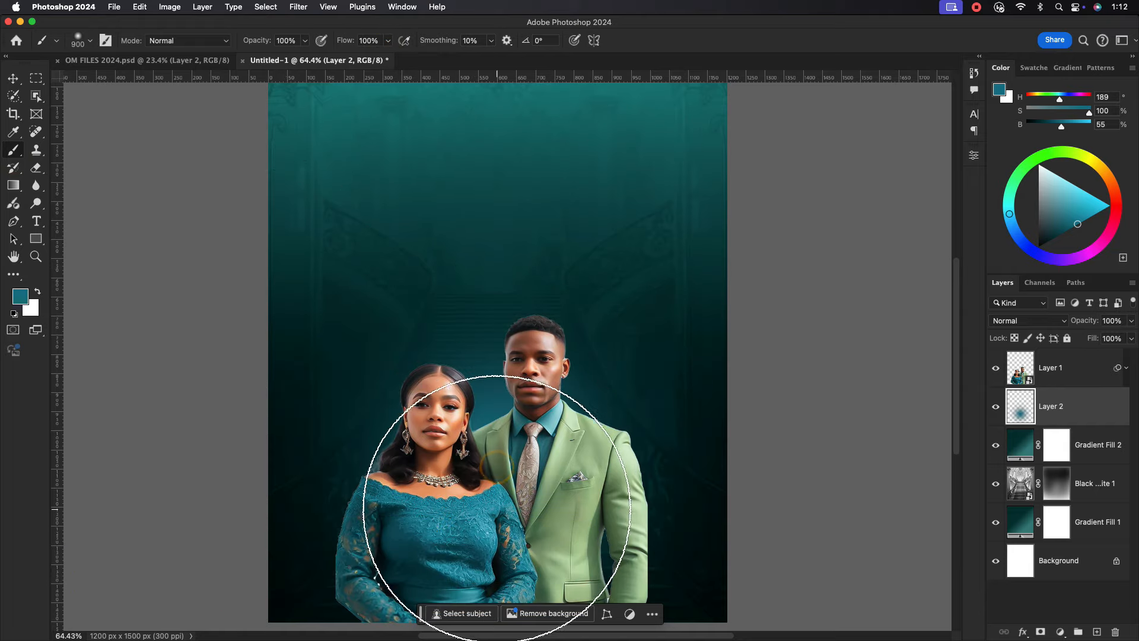
pyautogui.moveTo(498, 509)
pyautogui.mouseDown()
pyautogui.moveTo(511, 528)
pyautogui.moveTo(503, 569)
pyautogui.moveTo(489, 456)
pyautogui.moveTo(503, 579)
pyautogui.mouseUp()
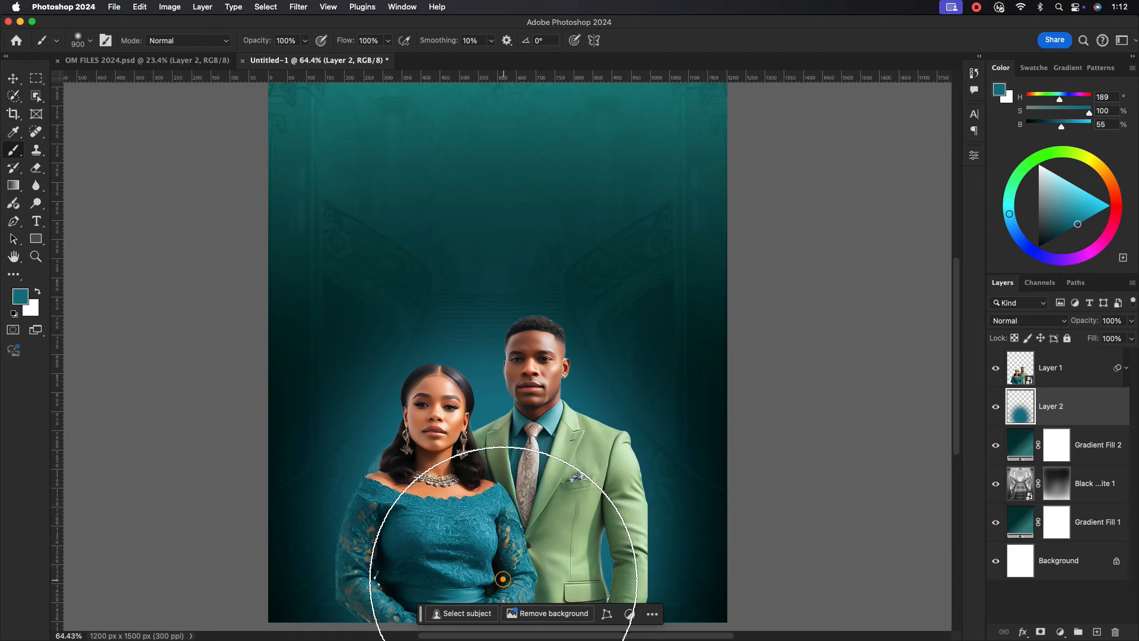
pyautogui.click(13, 79)
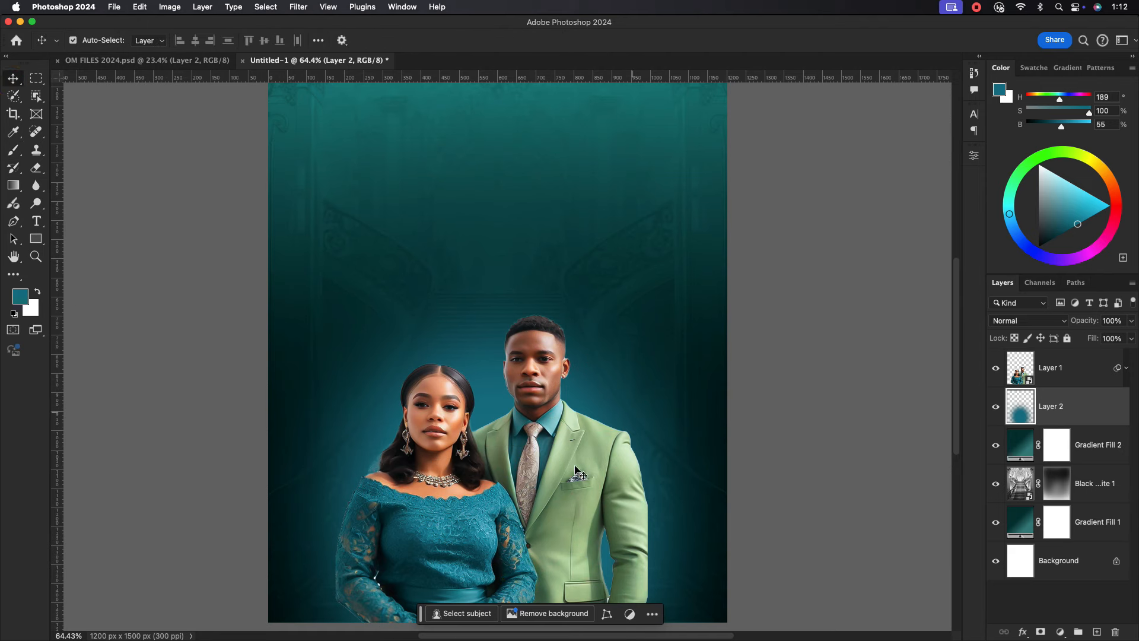
pyautogui.click(1078, 409)
# Copy the OASIS MERCY title into the flyer above the couple, scaled down and centred.
pyautogui.click(119, 59)
pyautogui.moveTo(545, 389); pyautogui.dragTo(450, 297)
pyautogui.moveTo(1089, 406); pyautogui.dragTo(1089, 351)
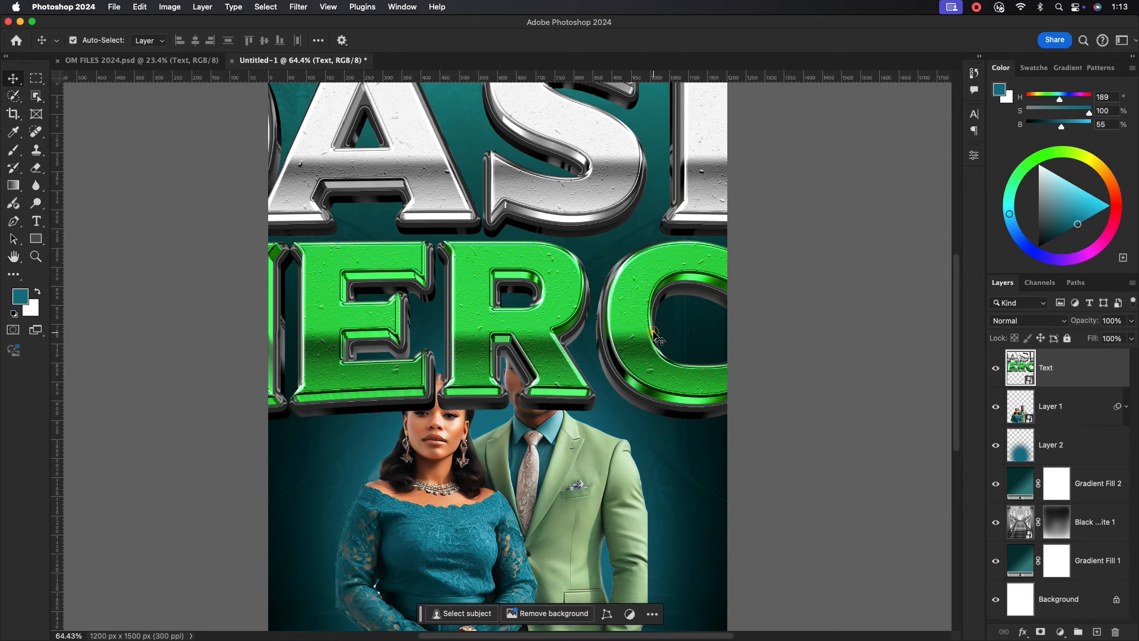
pyautogui.press('super+t')
pyautogui.moveTo(942, 217); pyautogui.dragTo(629, 216)
pyautogui.moveTo(520, 205); pyautogui.dragTo(559, 268)
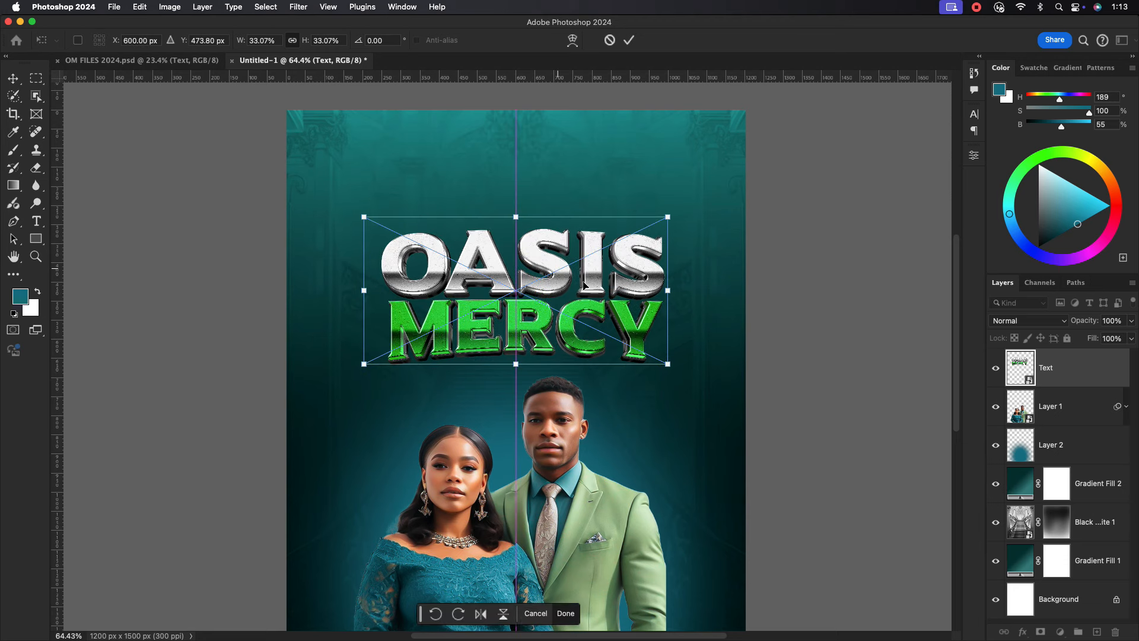
pyautogui.click(629, 42)
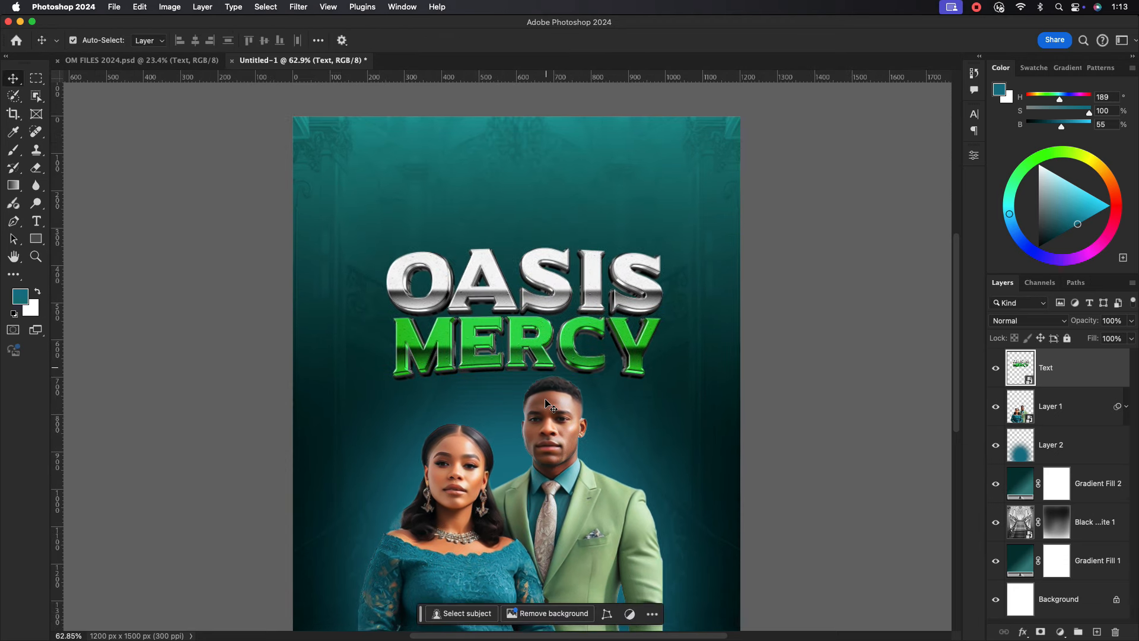
# Reselect the title layer, rescale it to about 36% and centre it horizontally.
pyautogui.scroll(-5, 548, 405)
pyautogui.moveTo(535, 366); pyautogui.dragTo(529, 382)
pyautogui.moveTo(536, 202)
pyautogui.mouseDown()
pyautogui.moveTo(539, 229)
pyautogui.moveTo(528, 212)
pyautogui.mouseUp()
pyautogui.click(542, 218)
pyautogui.press('super+t')
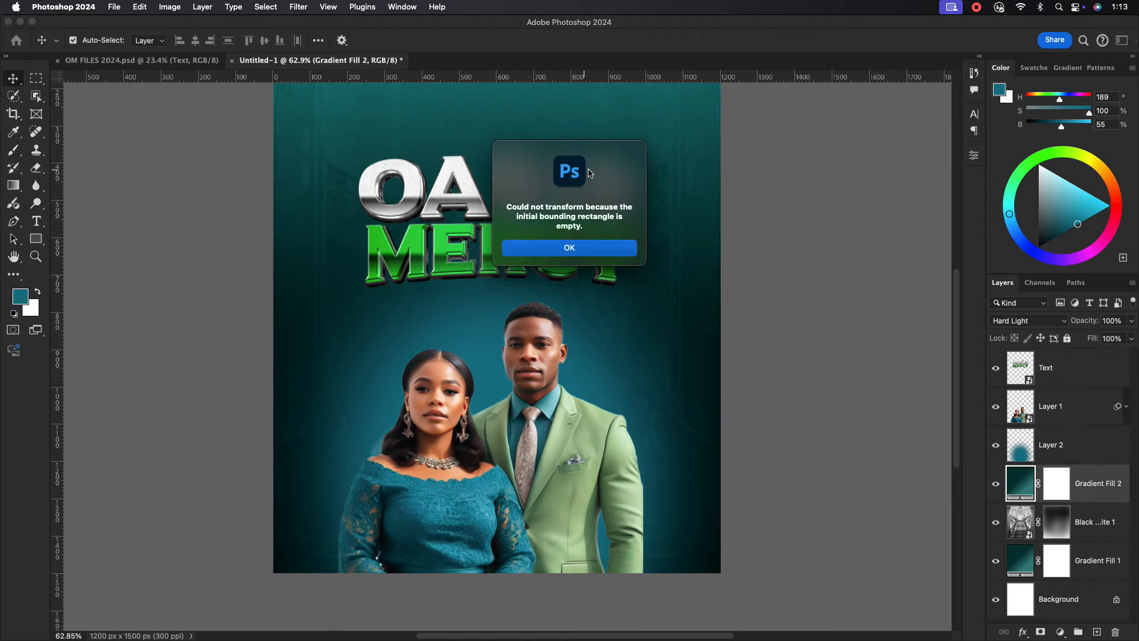
pyautogui.click(601, 249)
pyautogui.click(593, 244)
pyautogui.press('super+t')
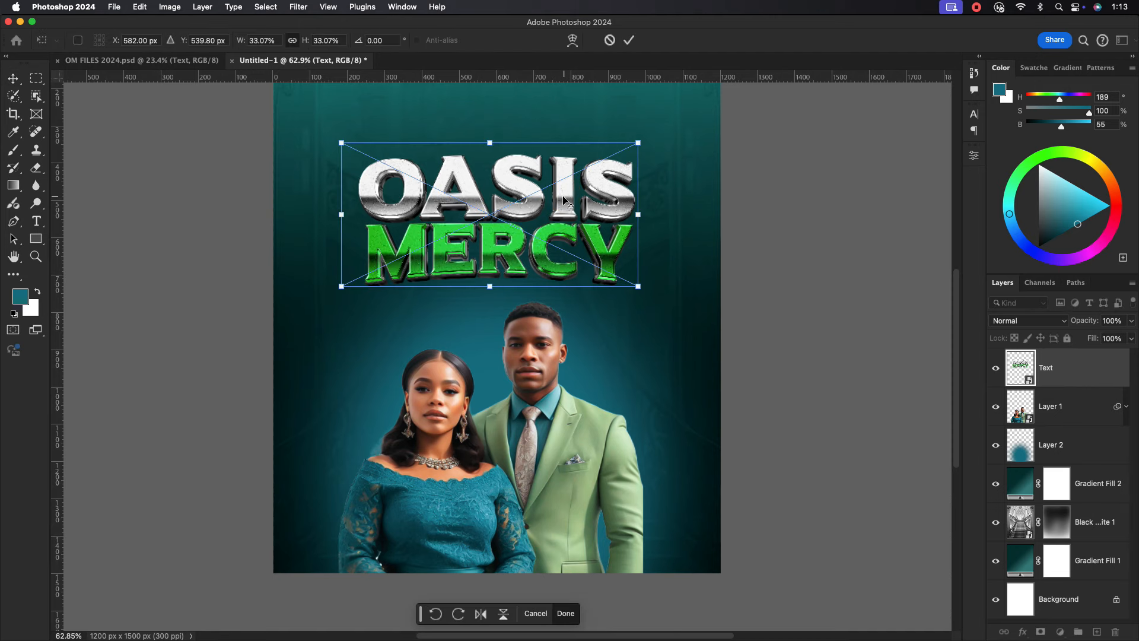
pyautogui.moveTo(641, 213); pyautogui.dragTo(654, 213)
pyautogui.moveTo(576, 187); pyautogui.dragTo(583, 188)
# Add a new text line reading PRAISE SERVICE beside the couple.
pyautogui.click(629, 41)
pyautogui.press('t')
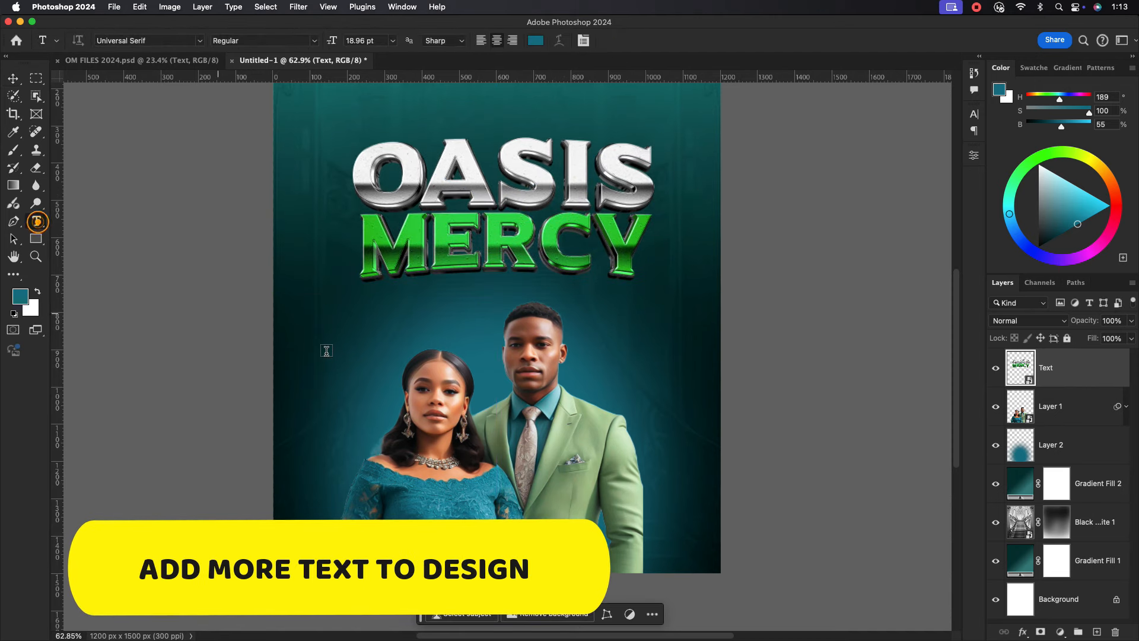
pyautogui.click(332, 341)
pyautogui.write('PRASIE')
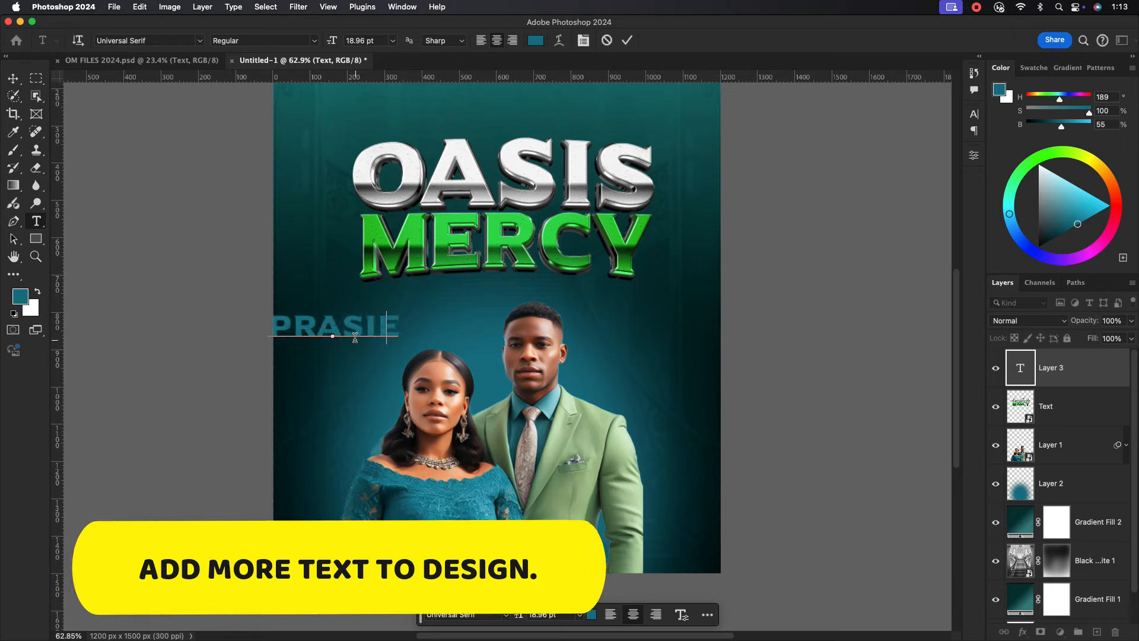
pyautogui.press('BackSpace')
pyautogui.press('BackSpace')
pyautogui.press('BackSpace')
pyautogui.write('ISE SER')
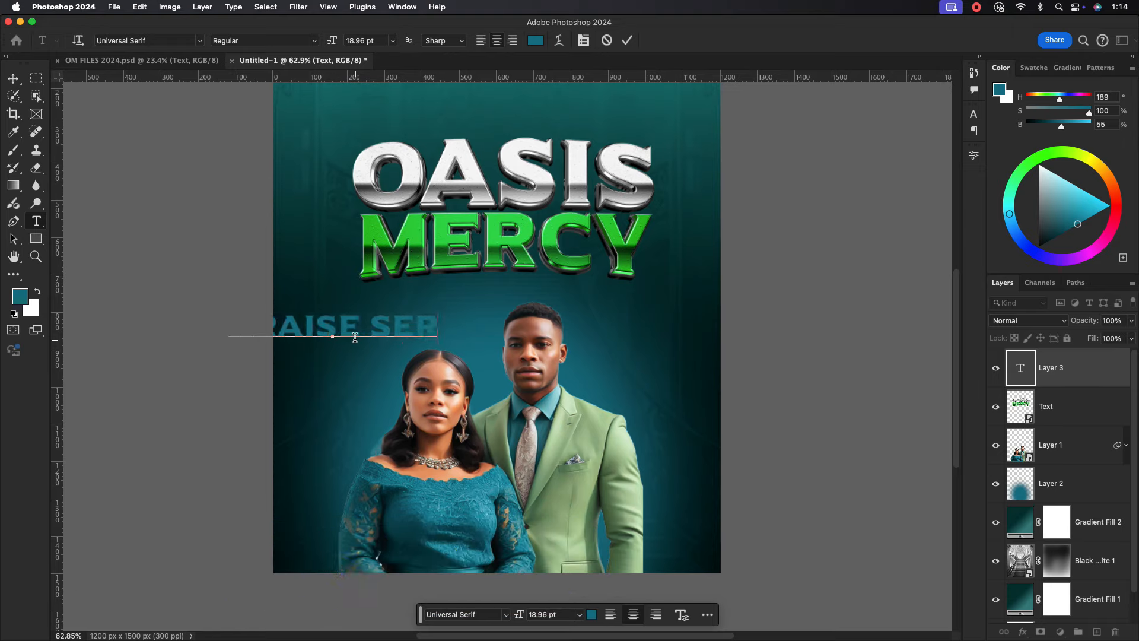
pyautogui.write('VICE')
pyautogui.click(627, 40)
# Move PRAISE SERVICE centred under MERCY and scale it down to about 77%.
pyautogui.press('v')
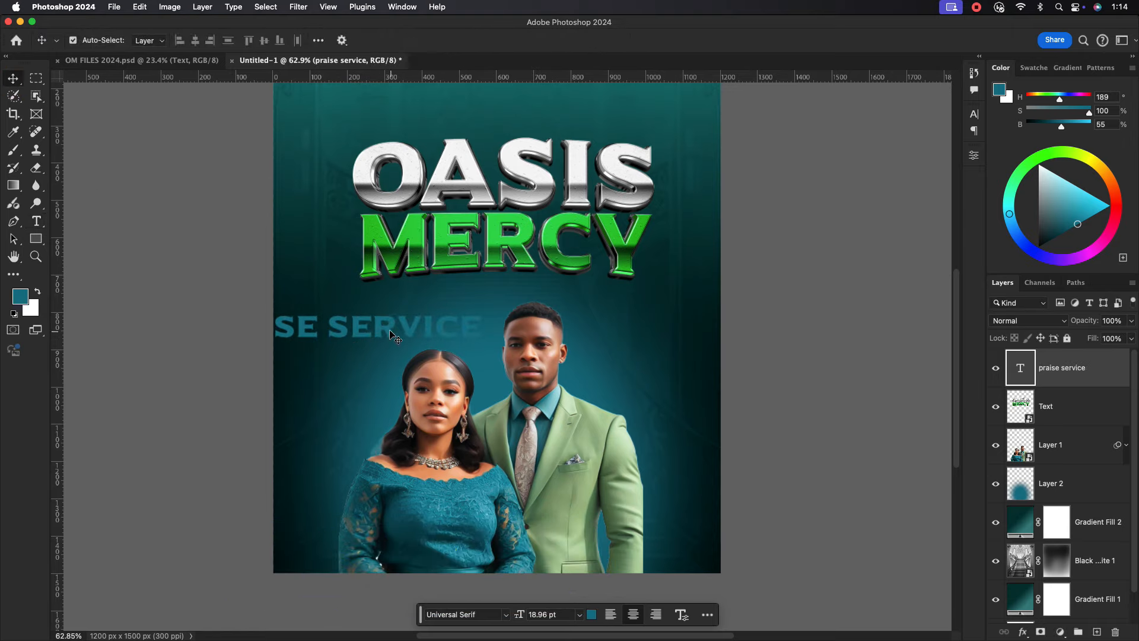
pyautogui.moveTo(396, 338); pyautogui.dragTo(564, 306)
pyautogui.press('super+t')
pyautogui.moveTo(639, 286); pyautogui.dragTo(604, 286)
pyautogui.moveTo(529, 293); pyautogui.dragTo(536, 291)
pyautogui.click(656, 39)
# Set the PRAISE SERVICE text colour to white in the Character panel.
pyautogui.click(973, 114)
pyautogui.click(941, 191)
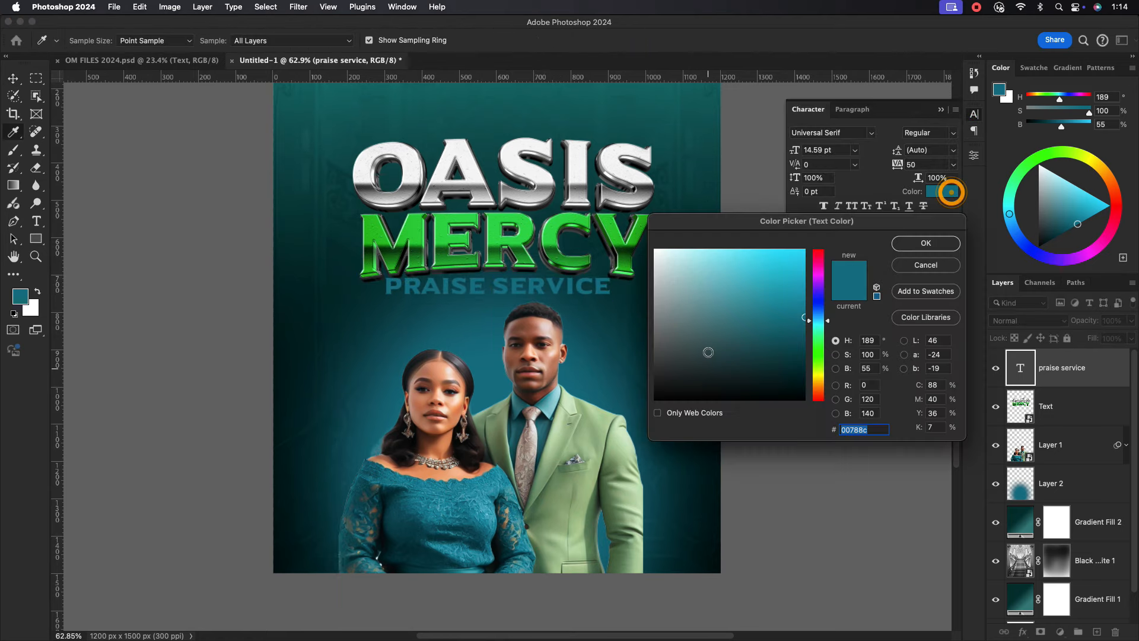
pyautogui.click(667, 242)
pyautogui.click(922, 239)
pyautogui.scroll(3, 530, 246)
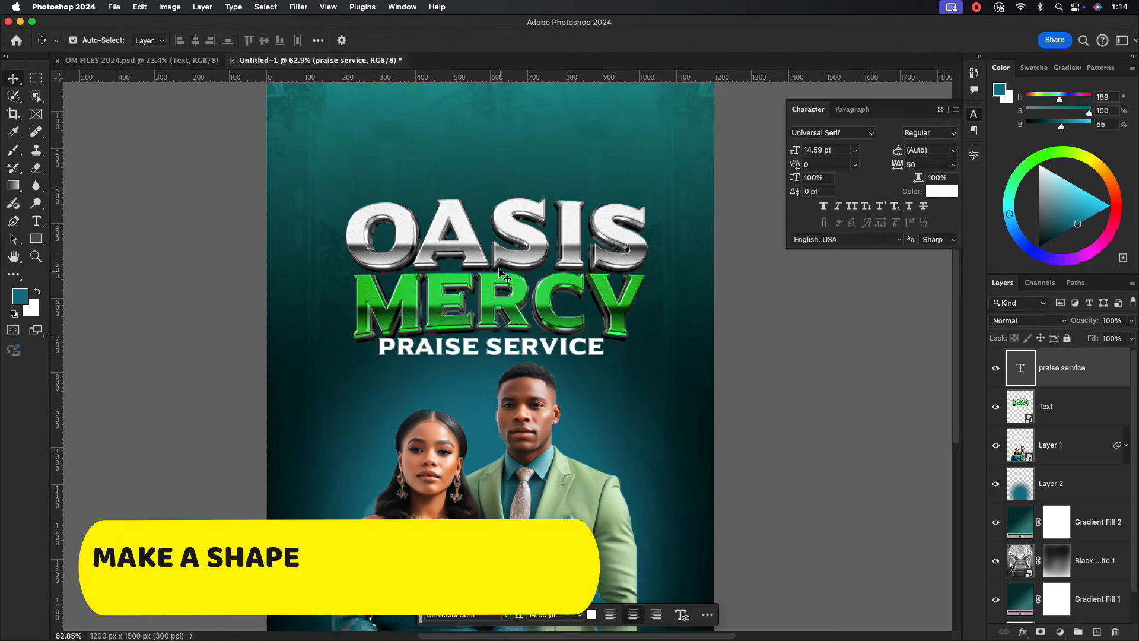
# Draw a small rectangle between OASIS and MERCY and remove its outline.
pyautogui.click(36, 238)
pyautogui.moveTo(446, 267); pyautogui.dragTo(508, 279)
pyautogui.press('v')
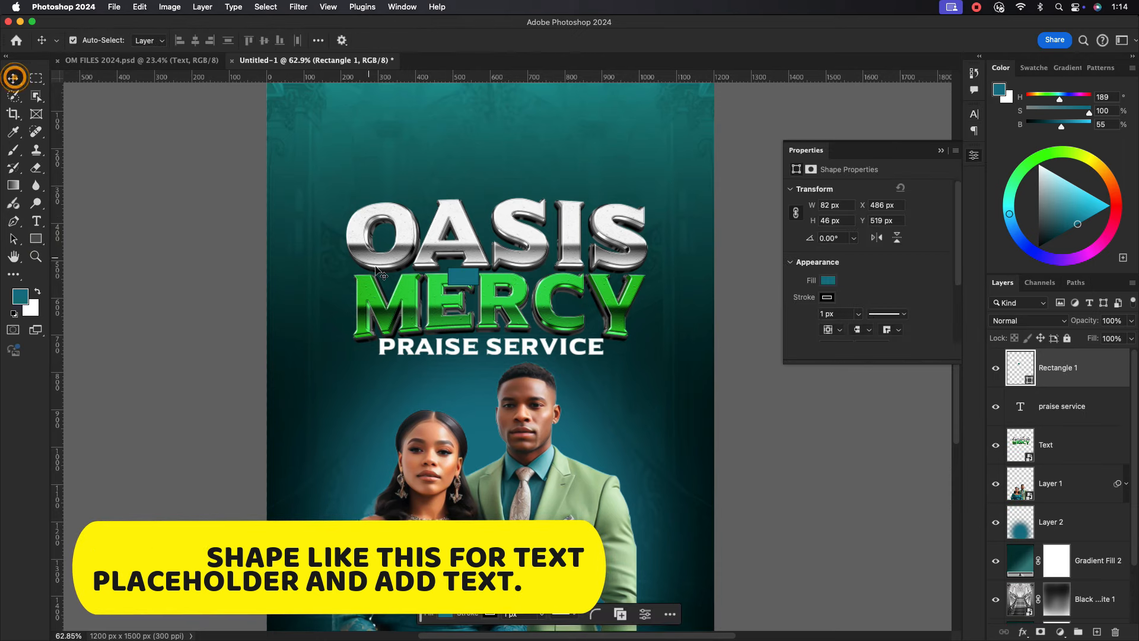
pyautogui.click(827, 297)
pyautogui.click(867, 284)
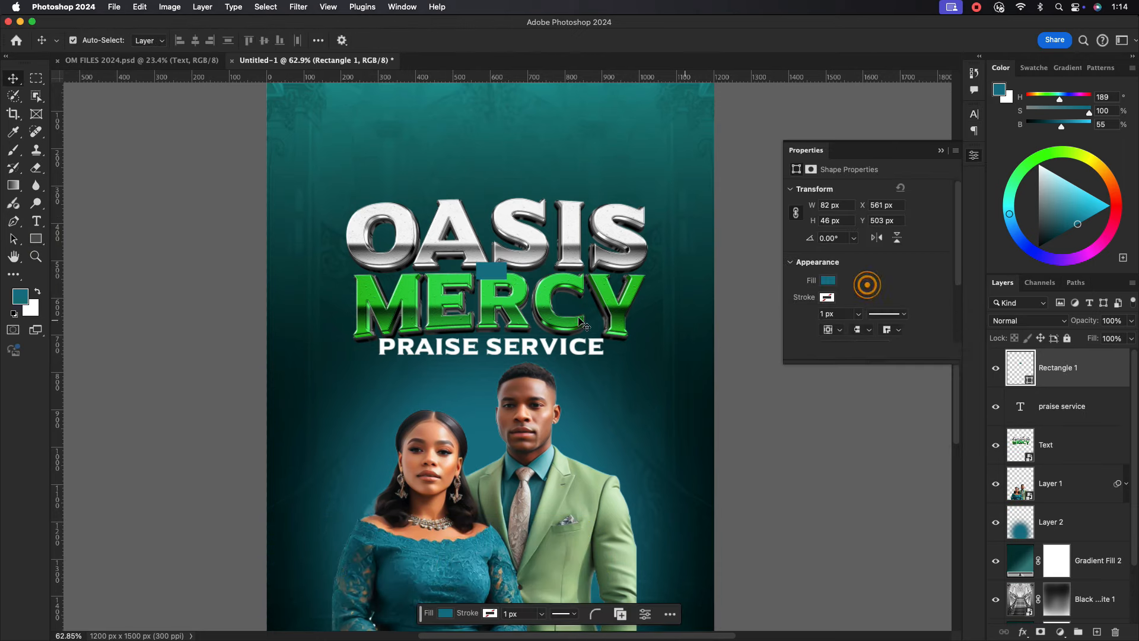
# Add the OF text and shrink it down onto the teal box.
pyautogui.click(36, 221)
pyautogui.click(374, 155)
pyautogui.write('OD')
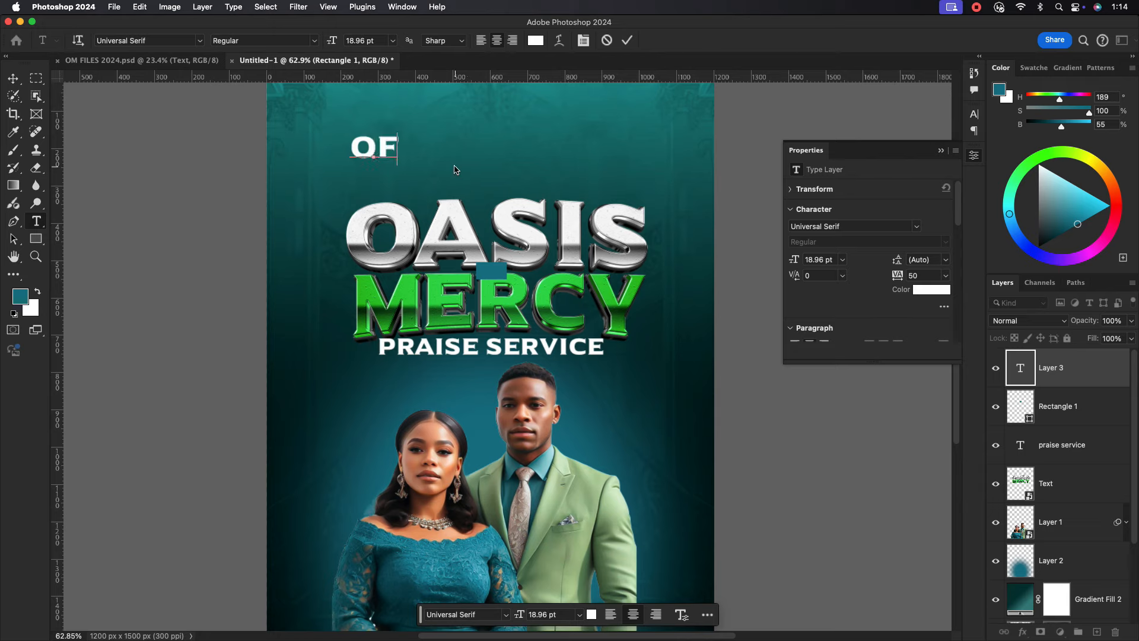
pyautogui.click(11, 82)
pyautogui.press('super+t')
pyautogui.moveTo(398, 164); pyautogui.dragTo(496, 274)
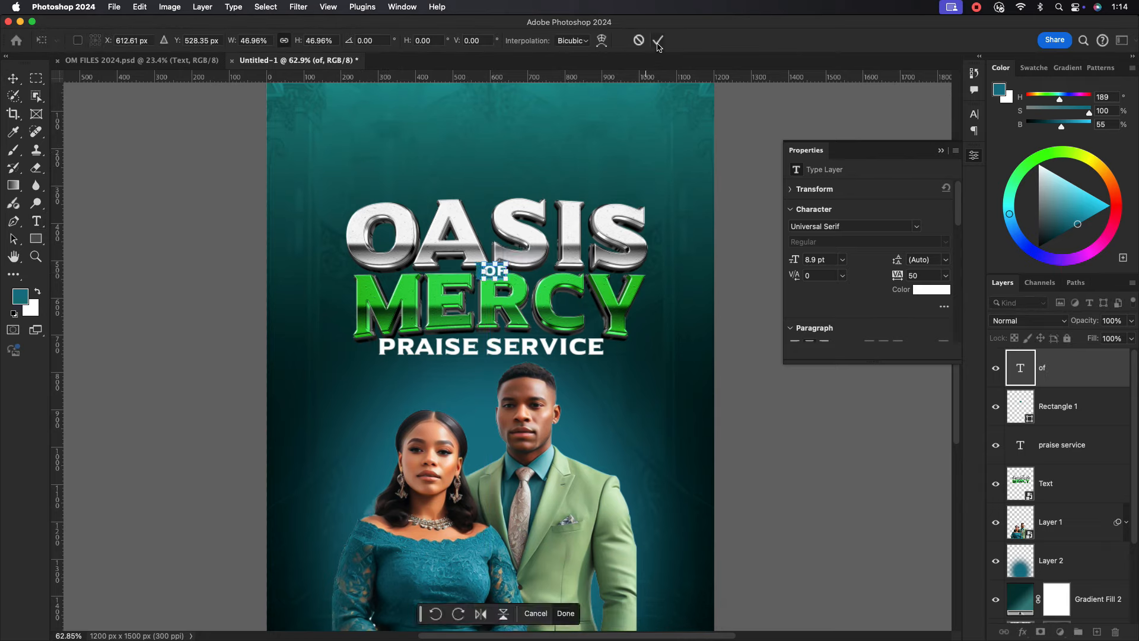
pyautogui.click(658, 40)
# Check the OASIS MERCY title, OF text and teal box layers on the upper poster.
pyautogui.scroll(-2, 523, 220)
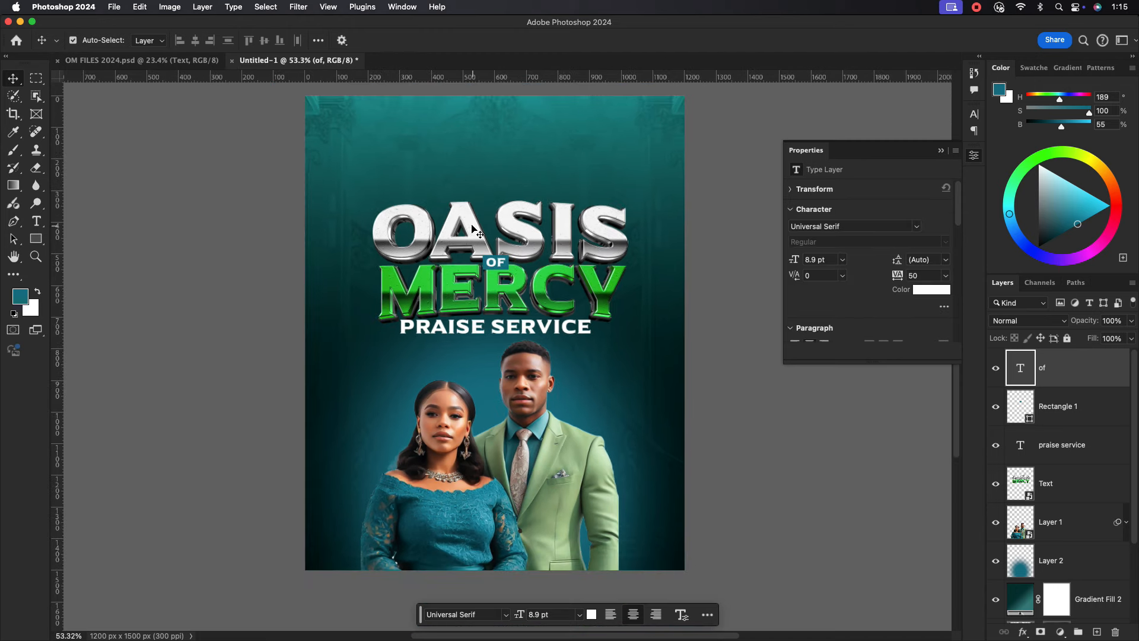
pyautogui.scroll(1, 514, 170)
pyautogui.scroll(1, 512, 164)
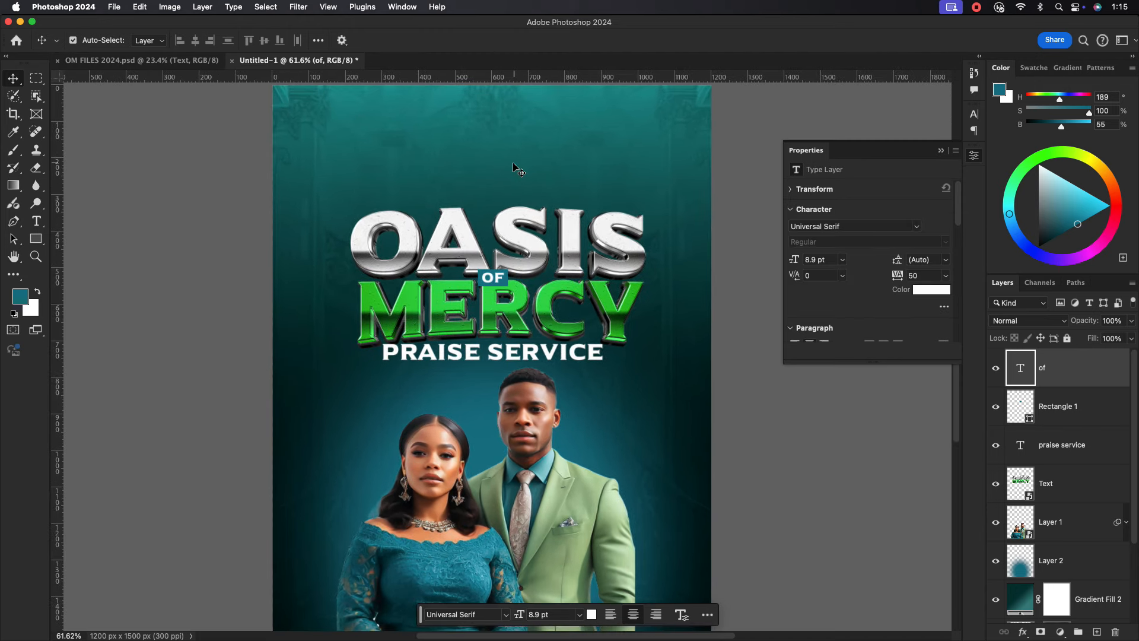
pyautogui.moveTo(502, 161); pyautogui.dragTo(493, 232)
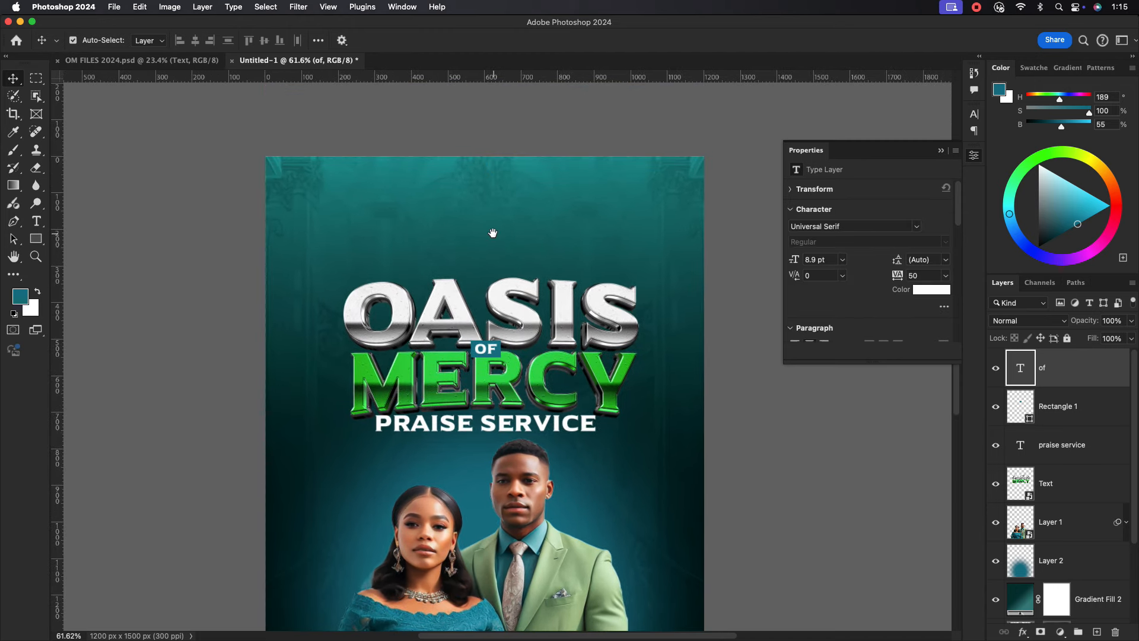
pyautogui.click(621, 315)
pyautogui.scroll(5, 489, 351)
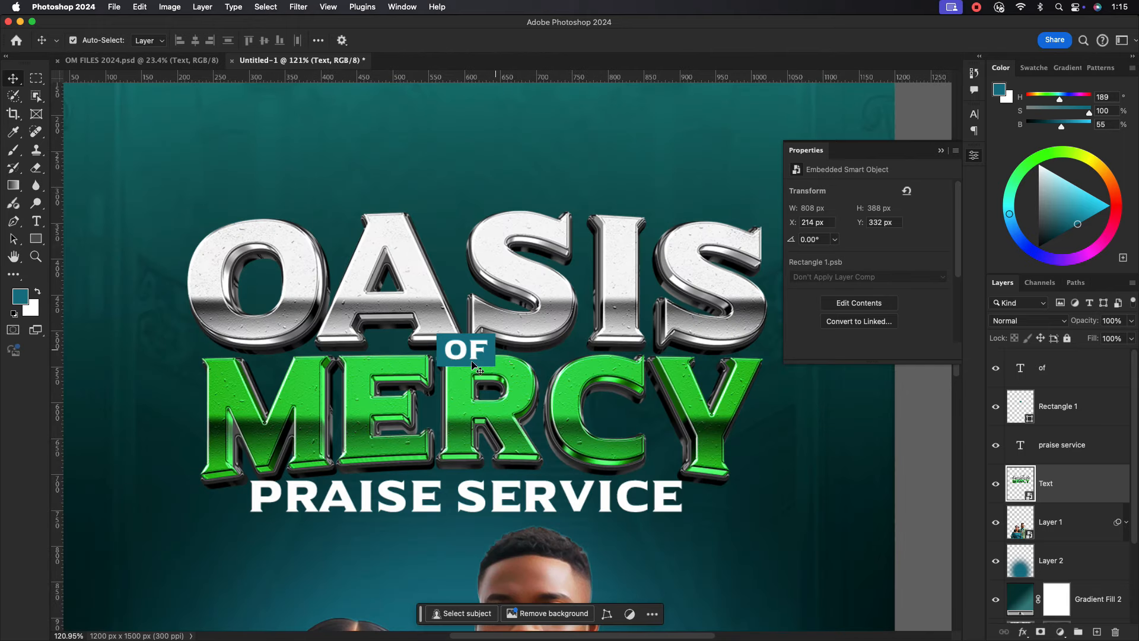
pyautogui.click(480, 351)
pyautogui.click(490, 360)
pyautogui.scroll(-2, 899, 309)
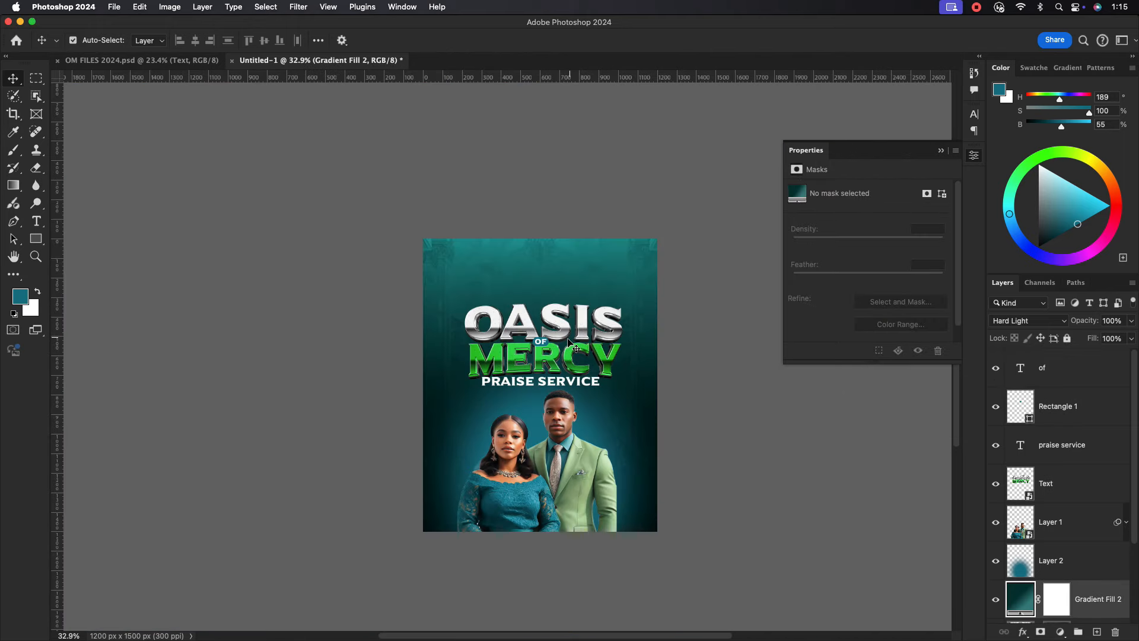
pyautogui.scroll(3, 551, 340)
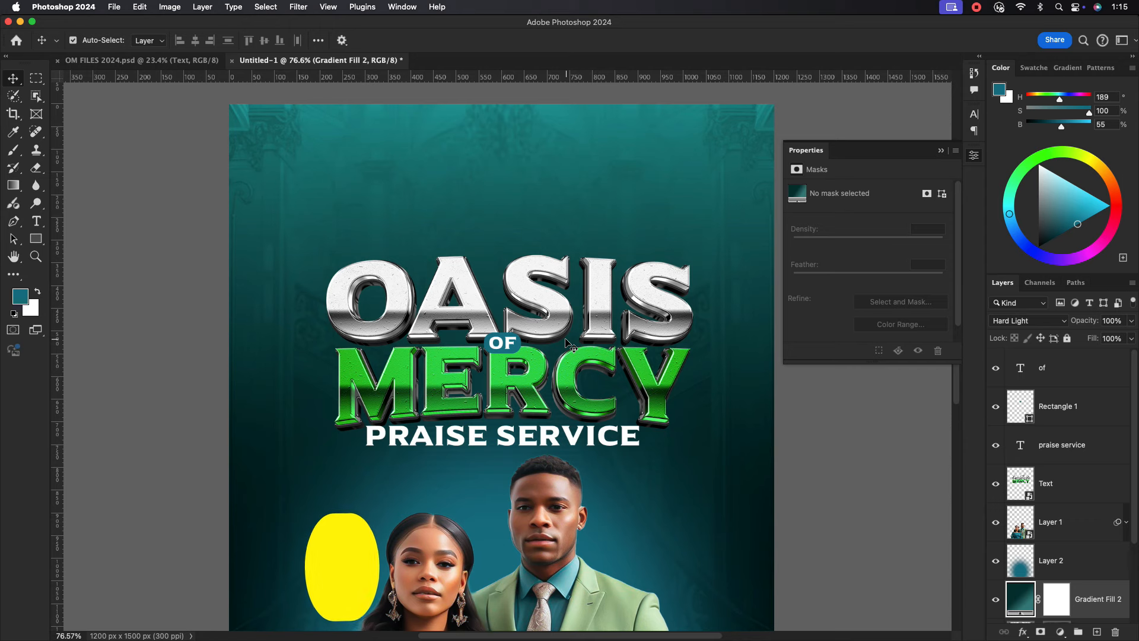
# Type the church name THE VISIONAL CHURCH OF NATION at the poster top.
pyautogui.scroll(2, 551, 339)
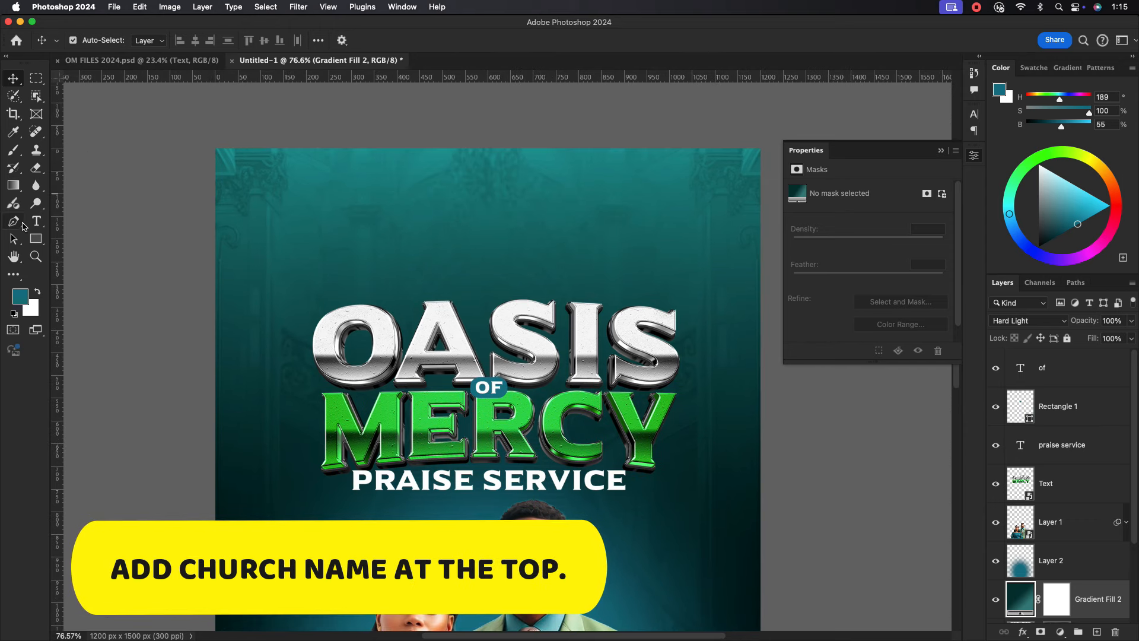
pyautogui.press('t')
pyautogui.click(386, 185)
pyautogui.write('THE')
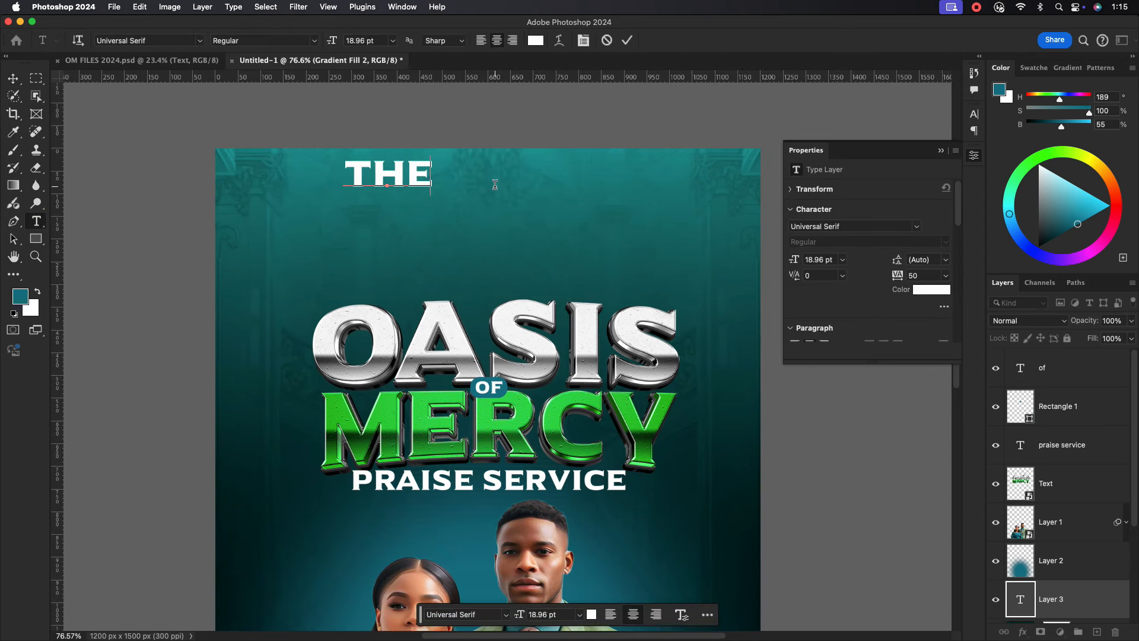
pyautogui.write(' VISIONAL')
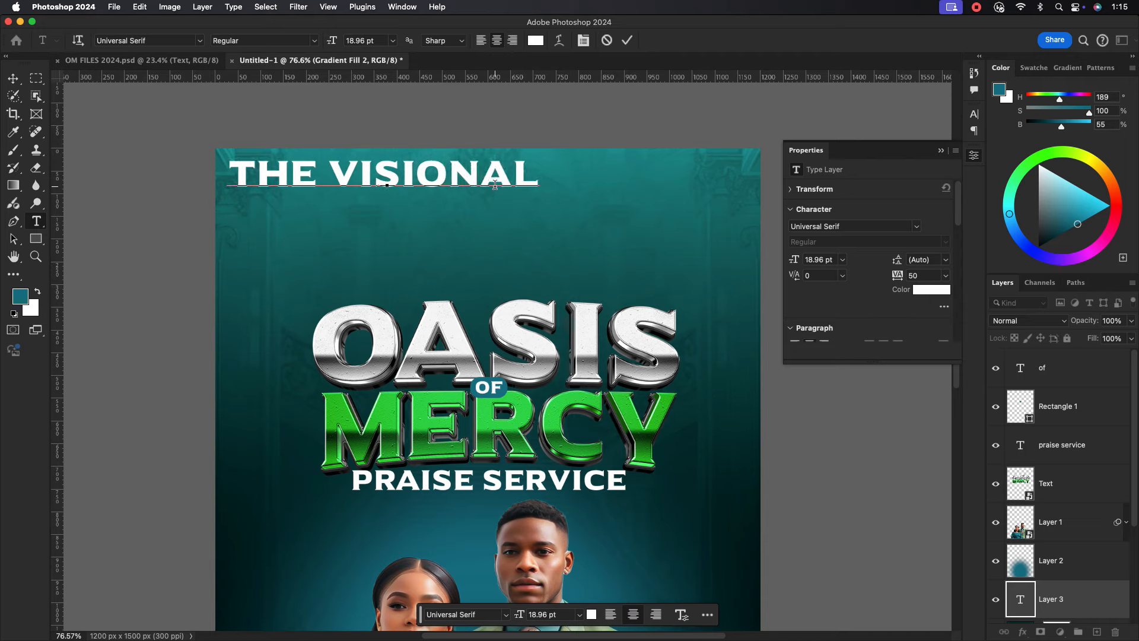
pyautogui.press('BackSpace')
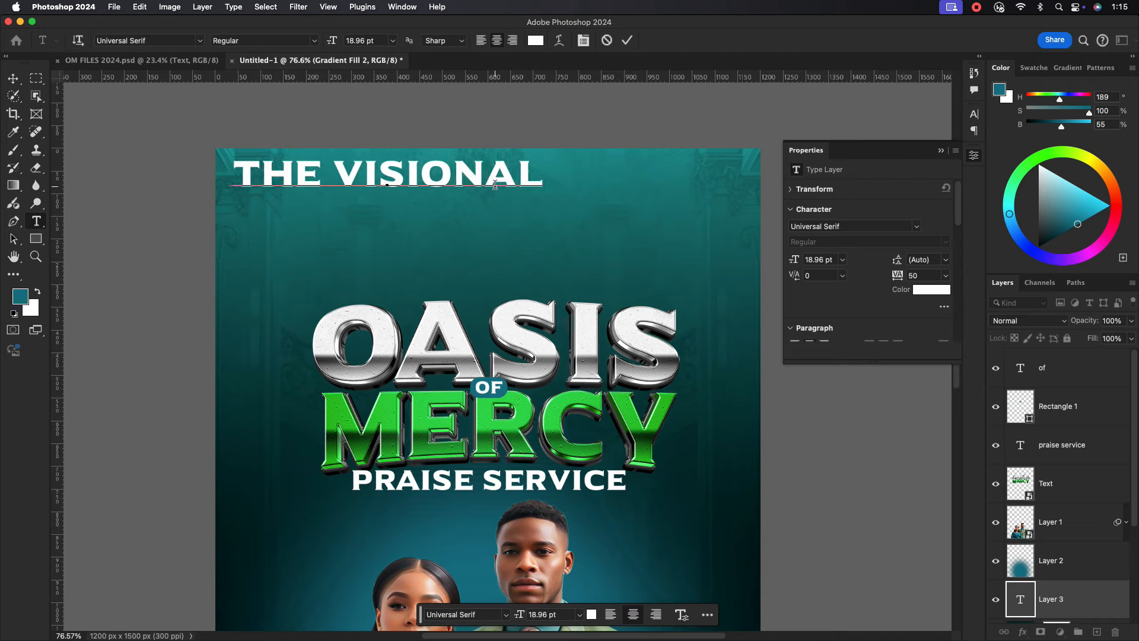
pyautogui.write('CHURCH OF NATION')
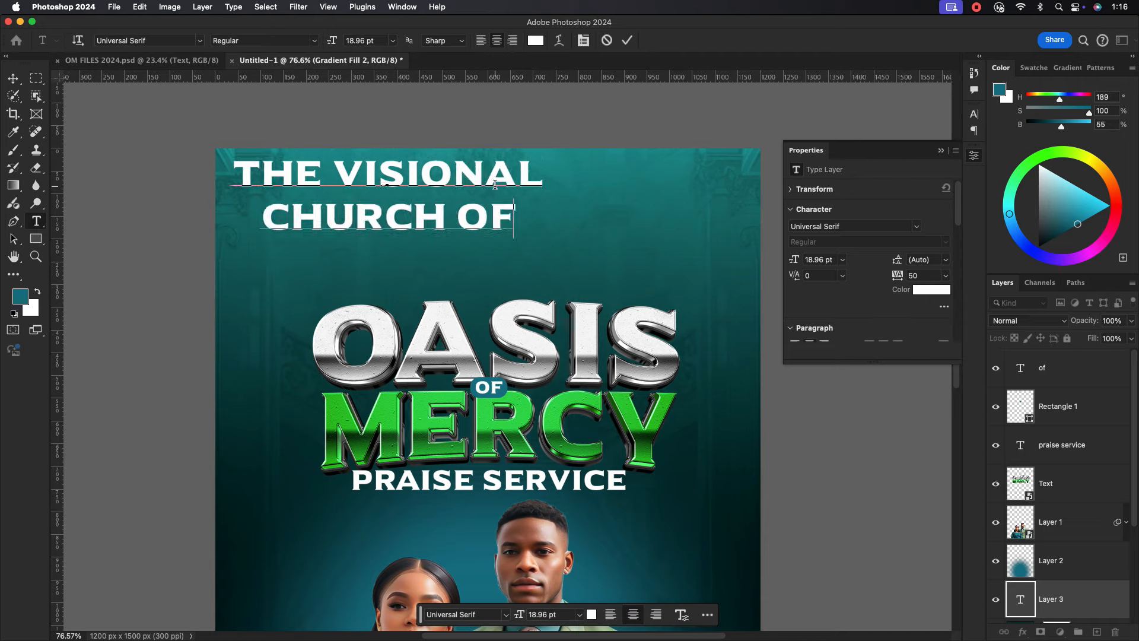
pyautogui.press('Escape')
pyautogui.press('v')
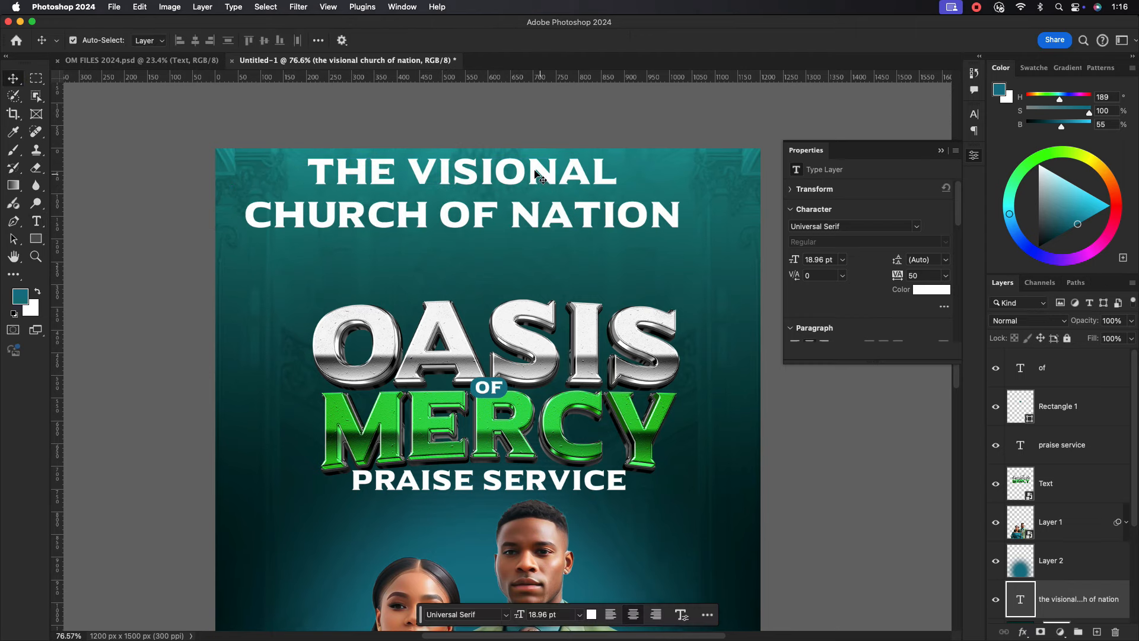
# Correct the name to VISIONARY, then shrink it and centre it on the poster.
pyautogui.doubleClick(551, 187)
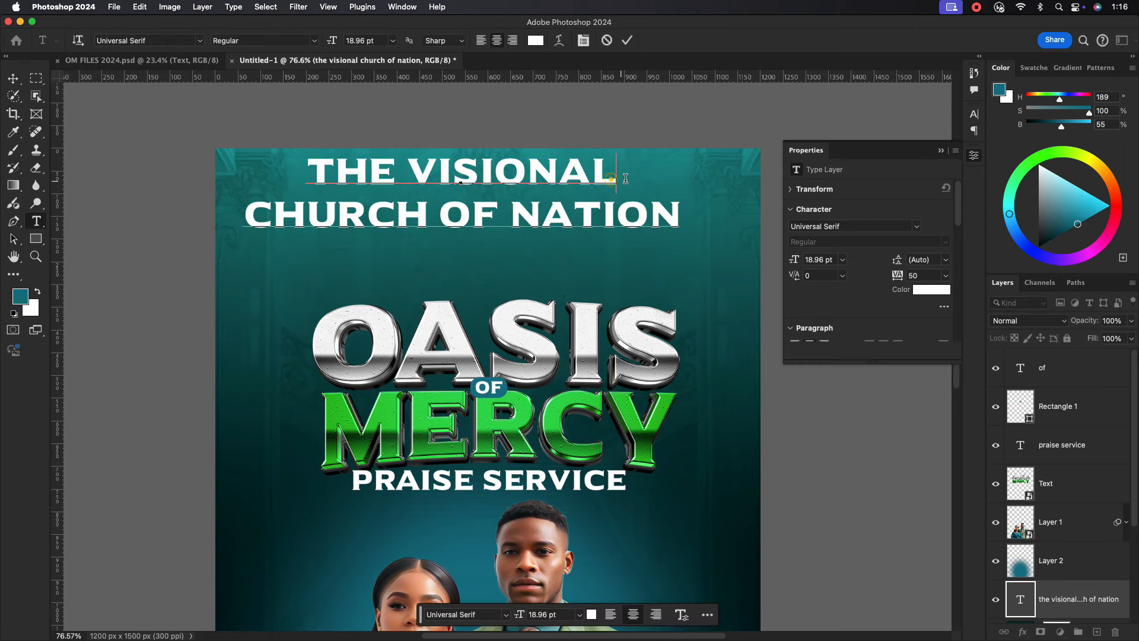
pyautogui.press('BackSpace')
pyautogui.write('RY')
pyautogui.click(627, 39)
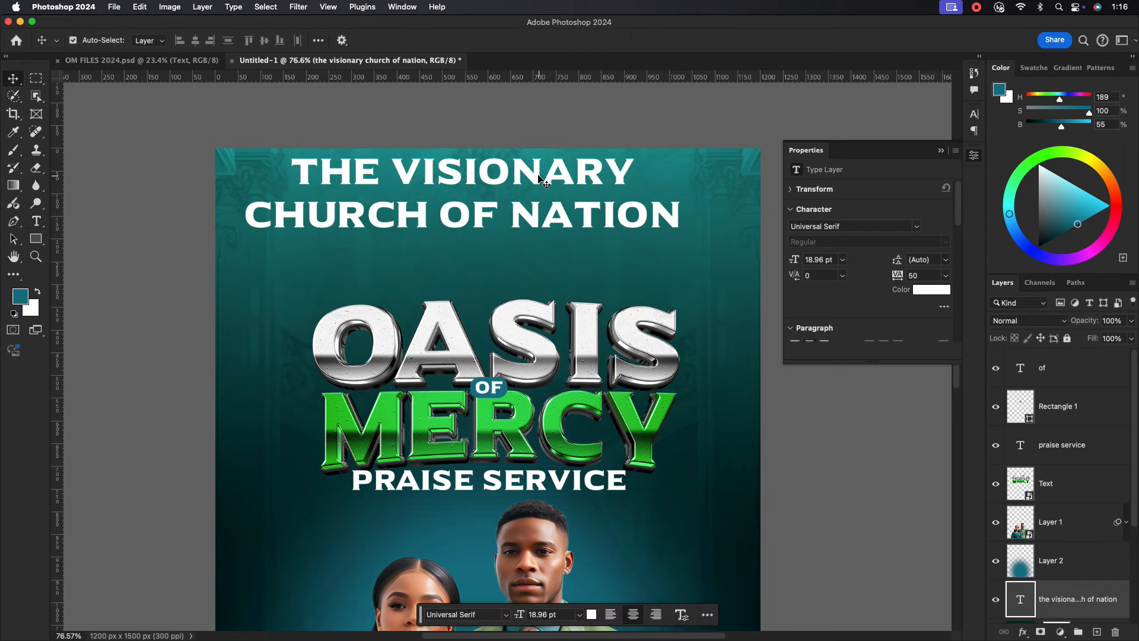
pyautogui.press('super+t')
pyautogui.moveTo(678, 194); pyautogui.dragTo(525, 194)
pyautogui.moveTo(473, 195); pyautogui.dragTo(501, 200)
pyautogui.click(657, 41)
# Set the church name to 8 pt and nudge it onto the centre line.
pyautogui.doubleClick(490, 188)
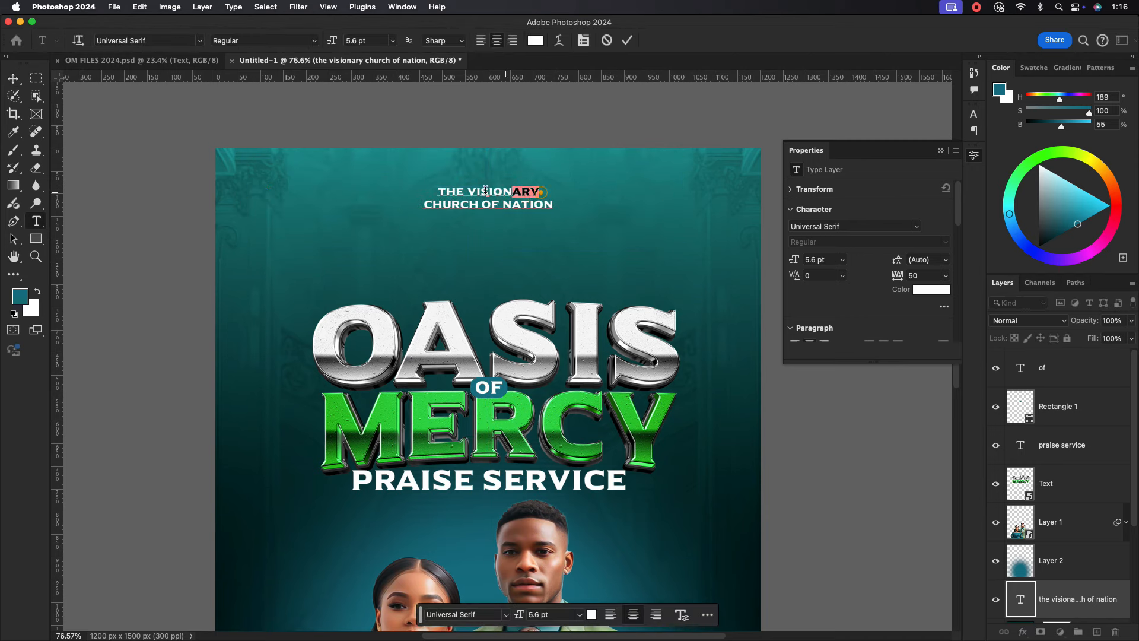
pyautogui.click(974, 115)
pyautogui.click(830, 149)
pyautogui.write('8')
pyautogui.press('Return')
pyautogui.click(627, 41)
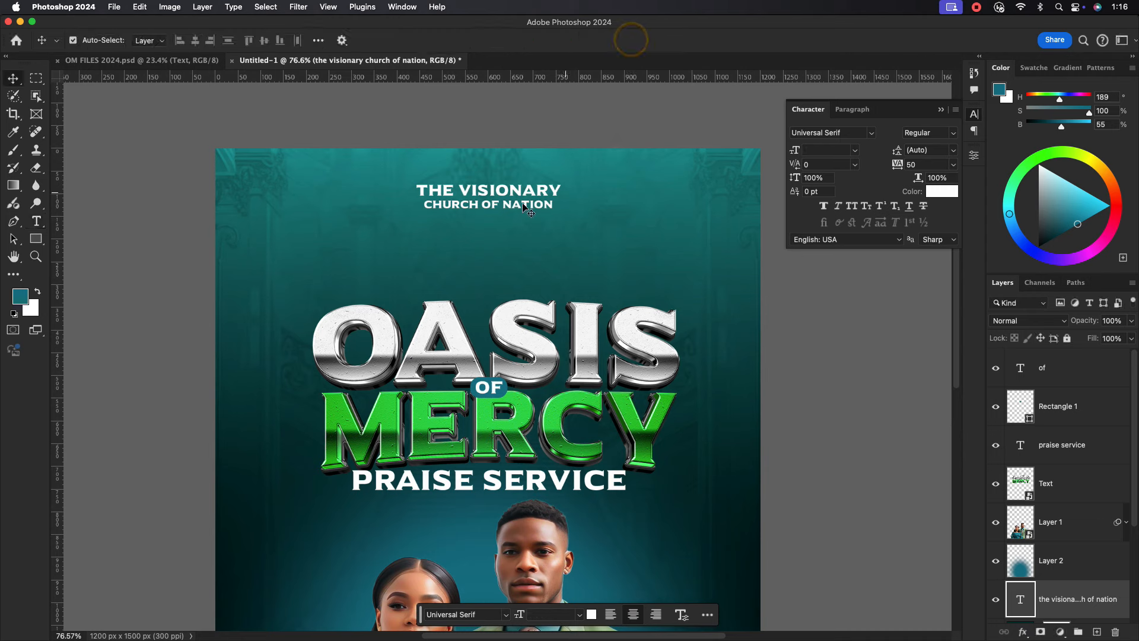
pyautogui.moveTo(500, 192); pyautogui.dragTo(498, 194)
pyautogui.click(496, 199)
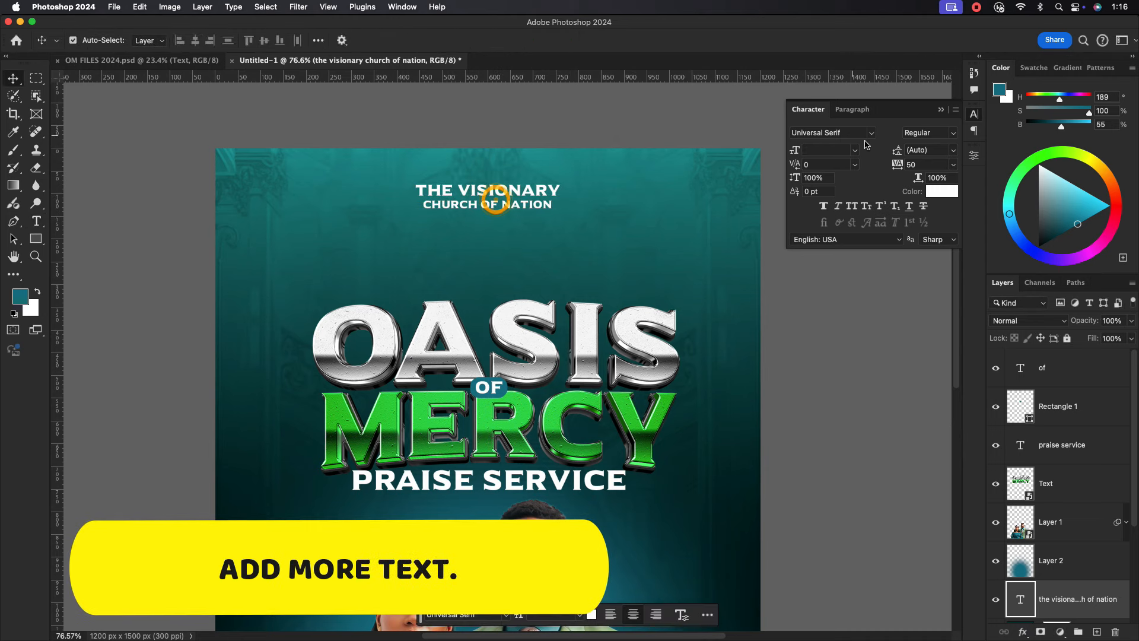
# Add a PRESENTS text line, scale it down, and centre it under the church name.
pyautogui.click(37, 221)
pyautogui.click(449, 260)
pyautogui.write('PRSE')
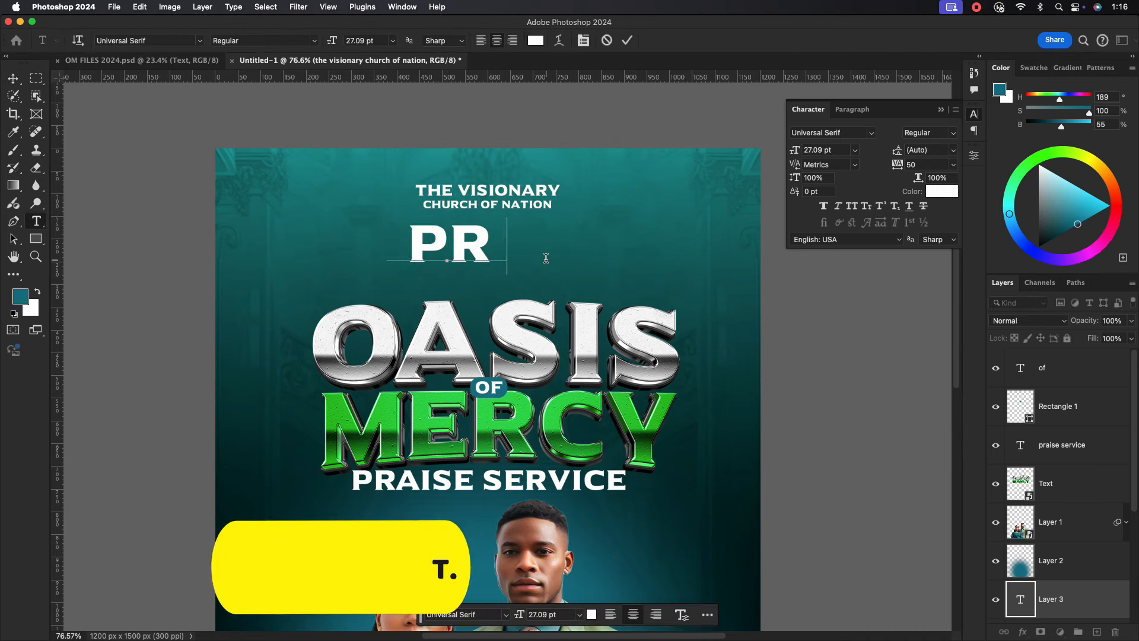
pyautogui.press('BackSpace')
pyautogui.press('BackSpace')
pyautogui.write('ESENTS')
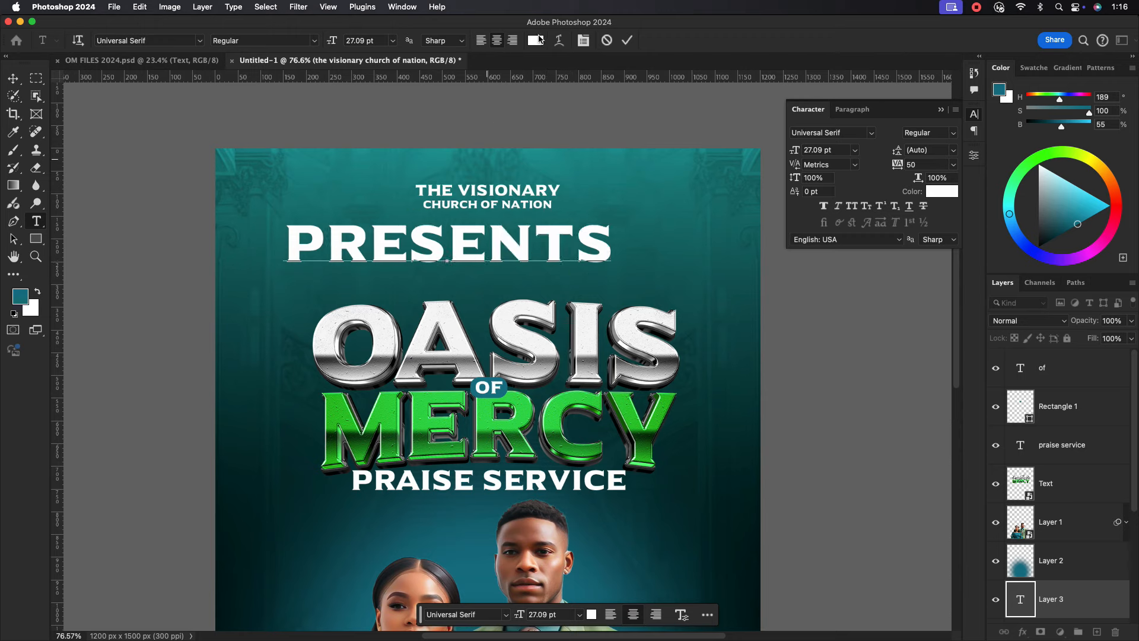
pyautogui.click(627, 41)
pyautogui.press('super+t')
pyautogui.moveTo(611, 252); pyautogui.dragTo(495, 254)
pyautogui.click(658, 40)
pyautogui.click(10, 82)
# Nudge the couple layer slightly upward.
pyautogui.scroll(-3, 518, 301)
pyautogui.scroll(5, 565, 374)
pyautogui.scroll(-5, 588, 373)
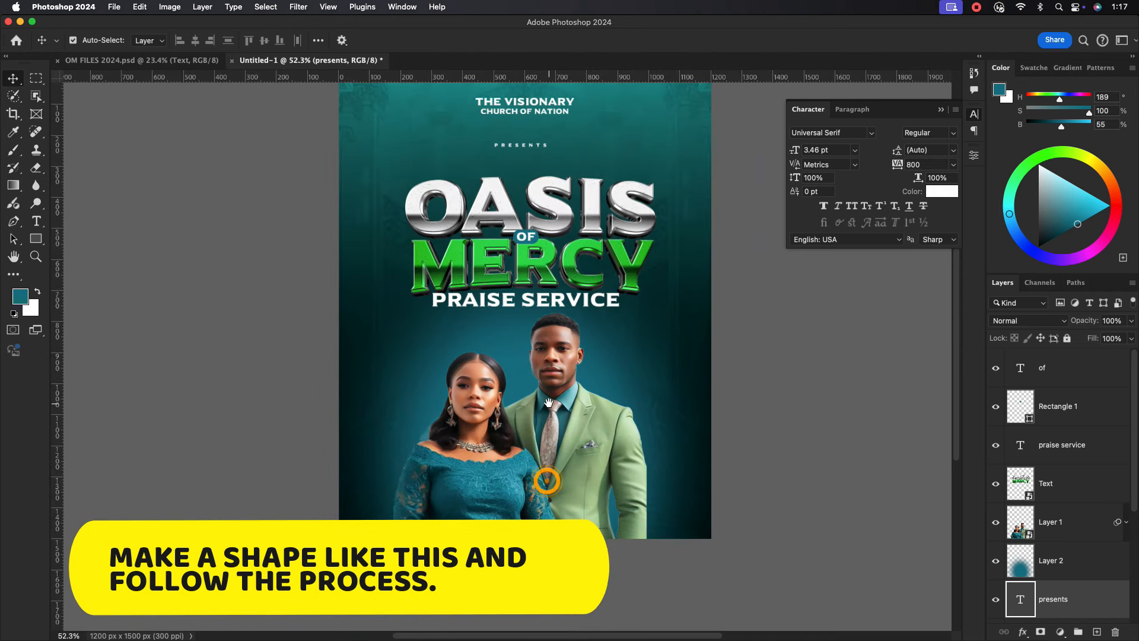
pyautogui.moveTo(555, 417); pyautogui.dragTo(556, 411)
# Draw a wide rectangle band with no outline and fit it across the poster's bottom.
pyautogui.click(37, 240)
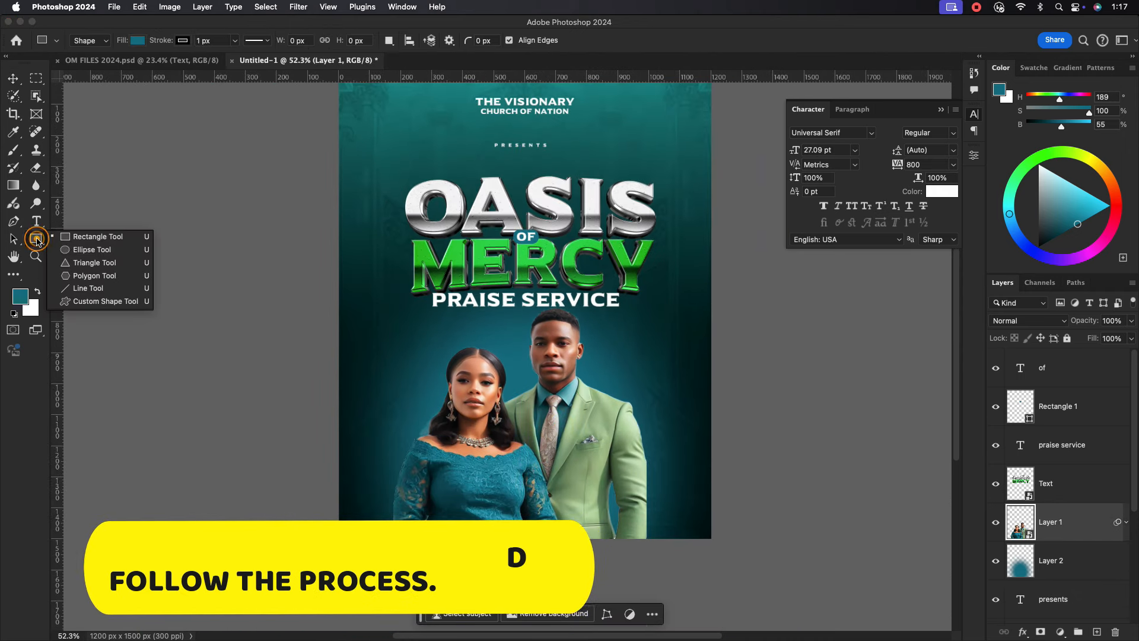
pyautogui.click(95, 237)
pyautogui.moveTo(339, 471); pyautogui.dragTo(713, 523)
pyautogui.press('v')
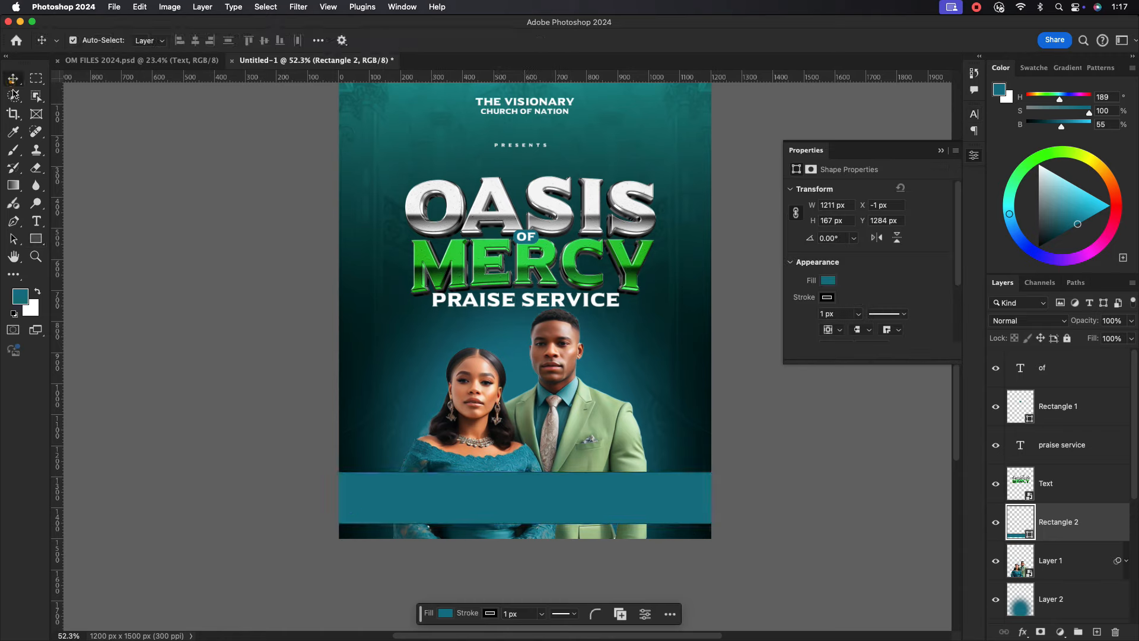
pyautogui.click(828, 298)
pyautogui.click(802, 321)
pyautogui.click(886, 287)
pyautogui.moveTo(590, 495)
pyautogui.mouseDown()
pyautogui.moveTo(589, 512)
pyautogui.moveTo(583, 493)
pyautogui.moveTo(537, 503)
pyautogui.moveTo(555, 501)
pyautogui.mouseUp()
pyautogui.press('super+t')
pyautogui.click(659, 40)
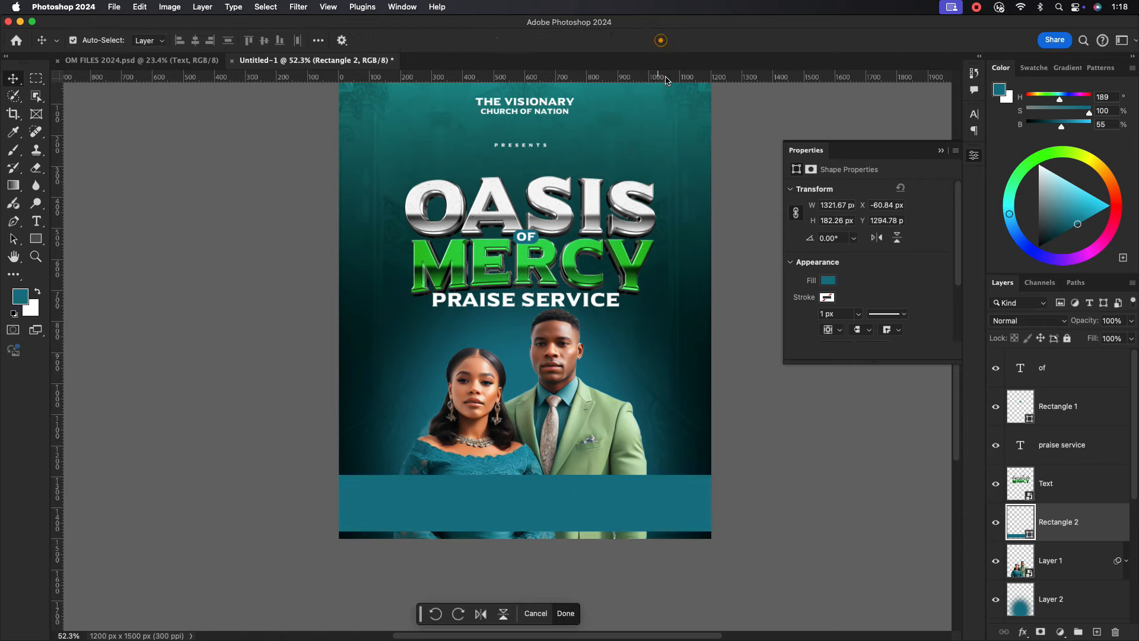
pyautogui.hscroll(-3, 540, 345)
pyautogui.scroll(2, 540, 345)
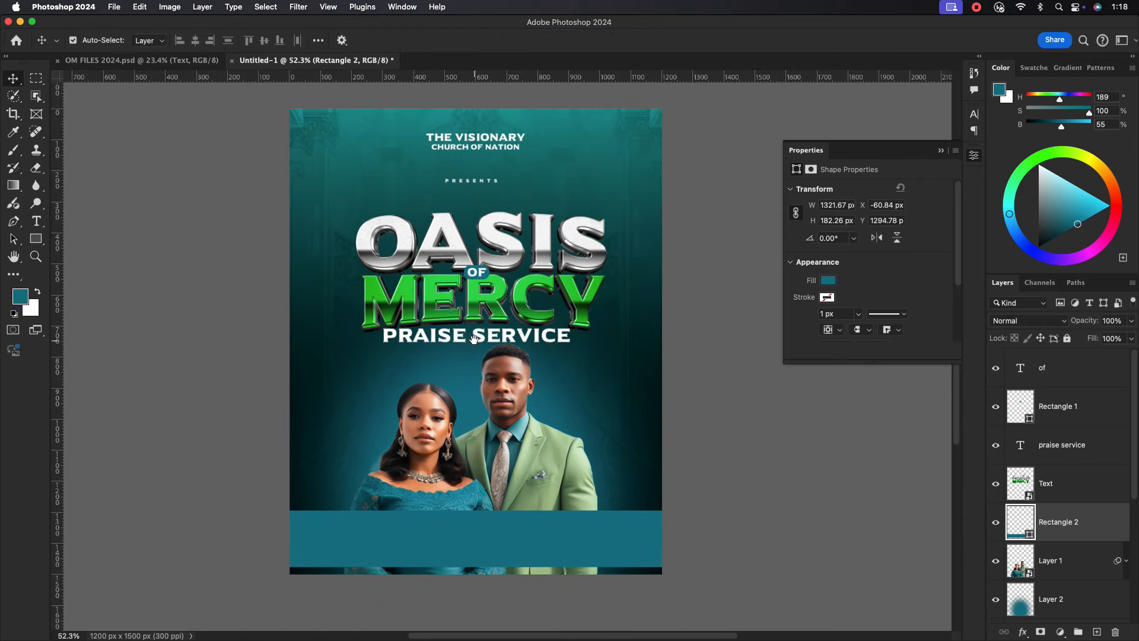
# Fill the band with a dark green sampled from the MERCY title.
pyautogui.doubleClick(1026, 531)
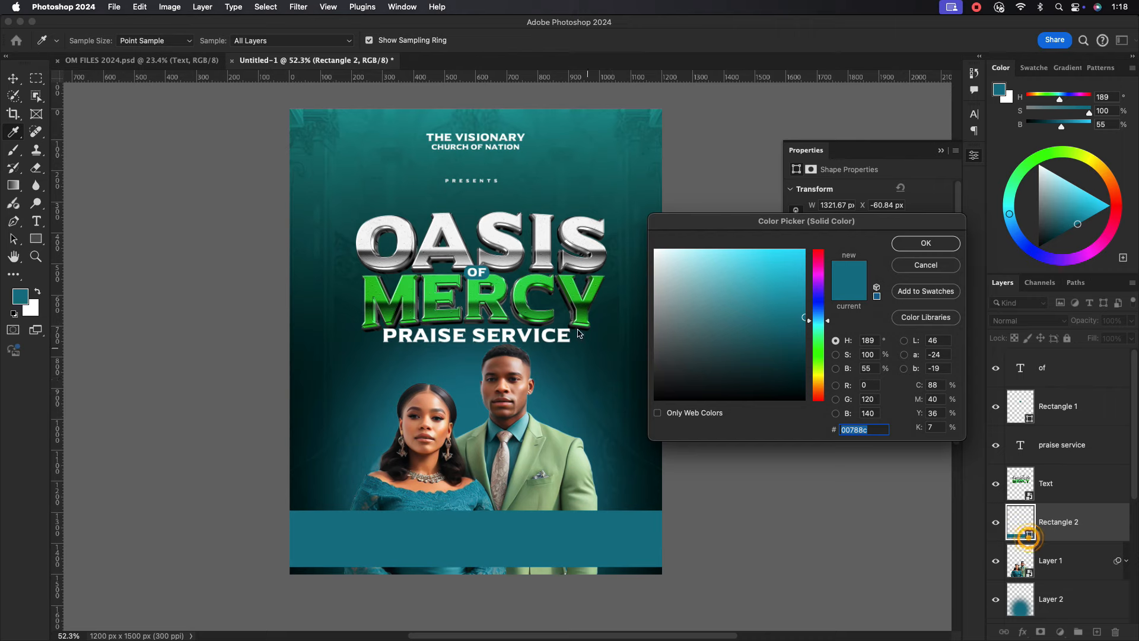
pyautogui.click(570, 281)
pyautogui.click(574, 292)
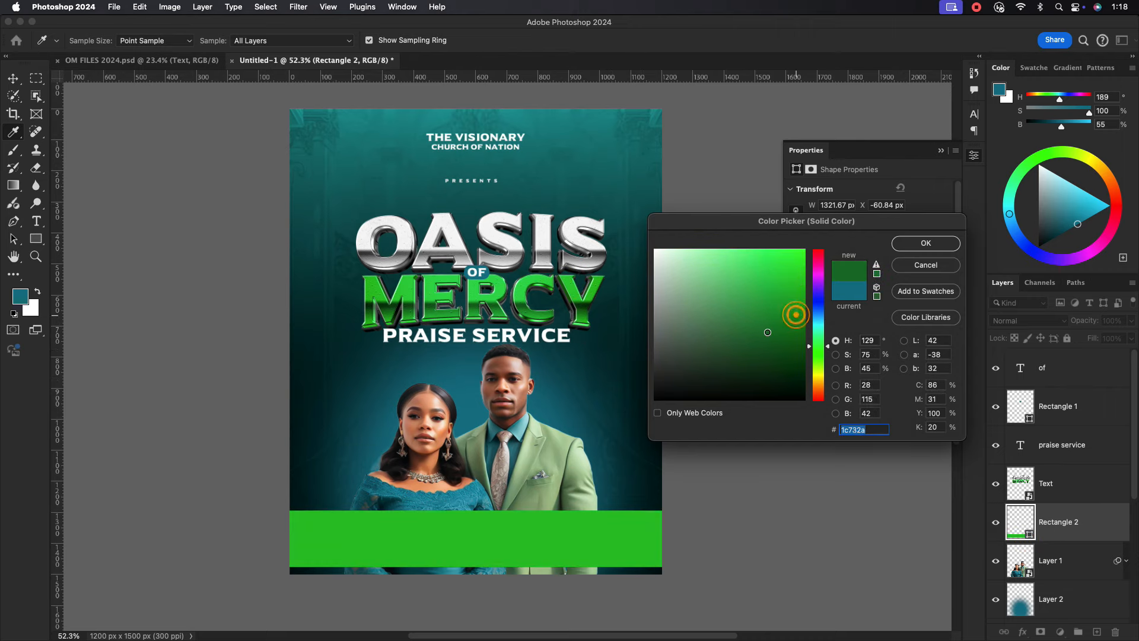
pyautogui.click(767, 332)
pyautogui.click(927, 243)
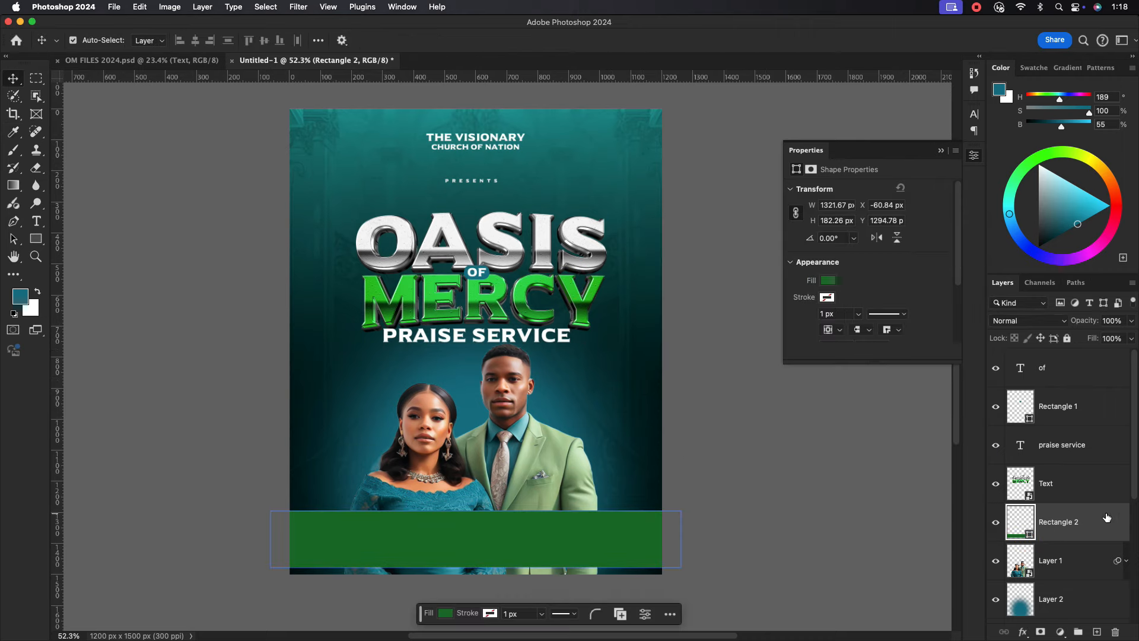
# Set the band to 75% opacity and 82% fill, and recolour it teal.
pyautogui.moveTo(1123, 337); pyautogui.dragTo(1116, 355)
pyautogui.click(1085, 511)
pyautogui.click(1131, 338)
pyautogui.click(624, 541)
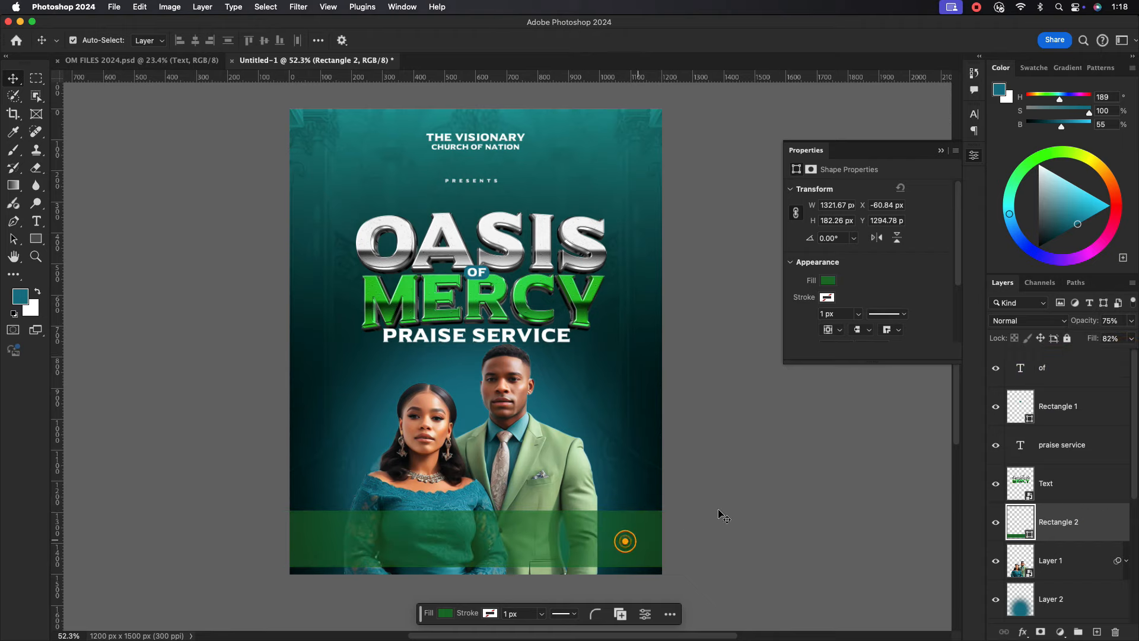
pyautogui.moveTo(502, 465); pyautogui.dragTo(503, 431)
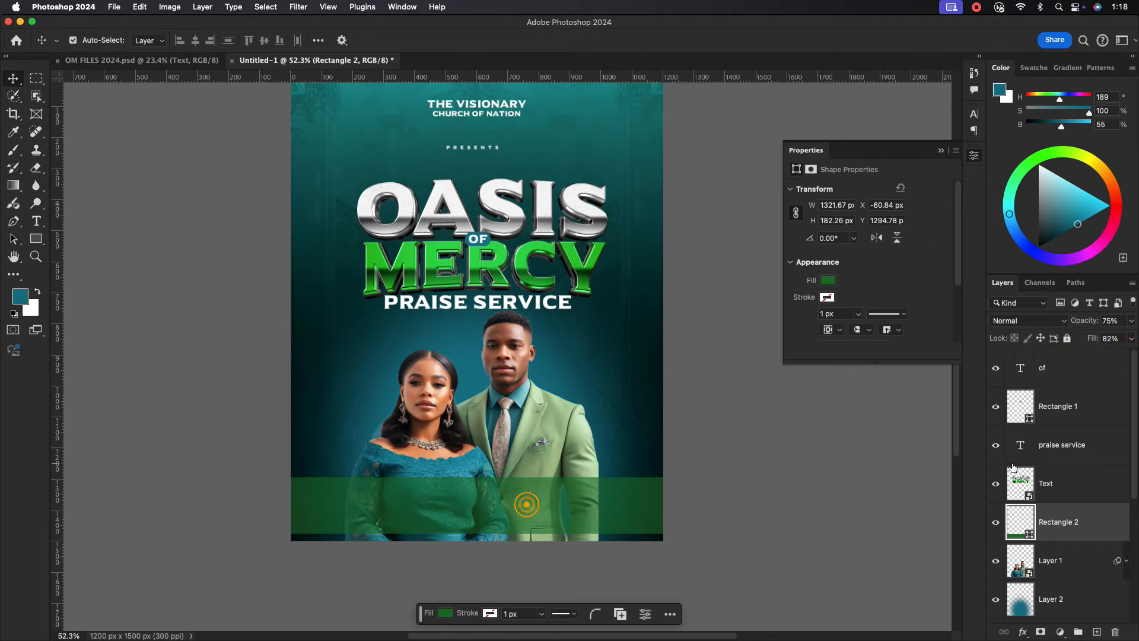
pyautogui.click(1029, 535)
pyautogui.doubleClick(1029, 536)
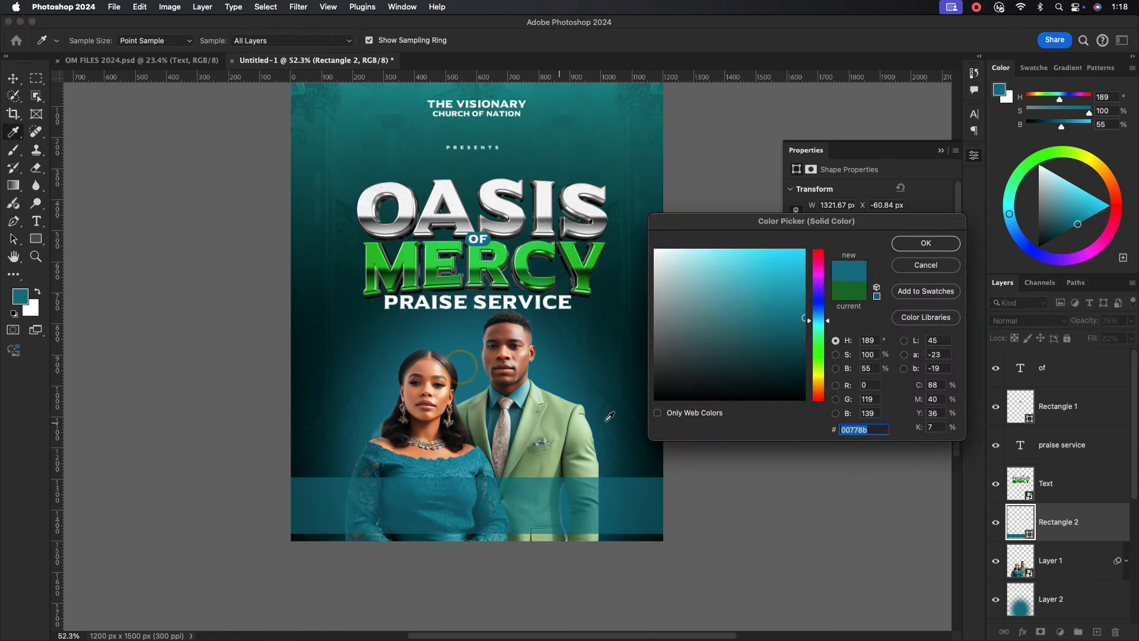
pyautogui.click(913, 246)
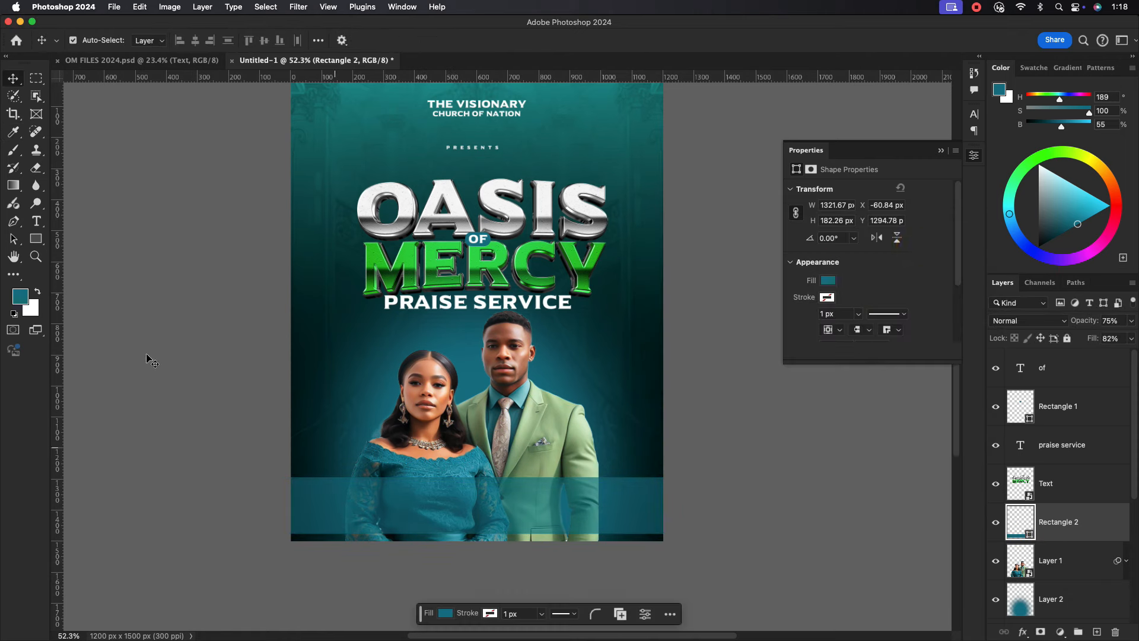
# Type the two-line title 'THE GOD / OF MERCY' over the couple.
pyautogui.click(37, 226)
pyautogui.click(324, 363)
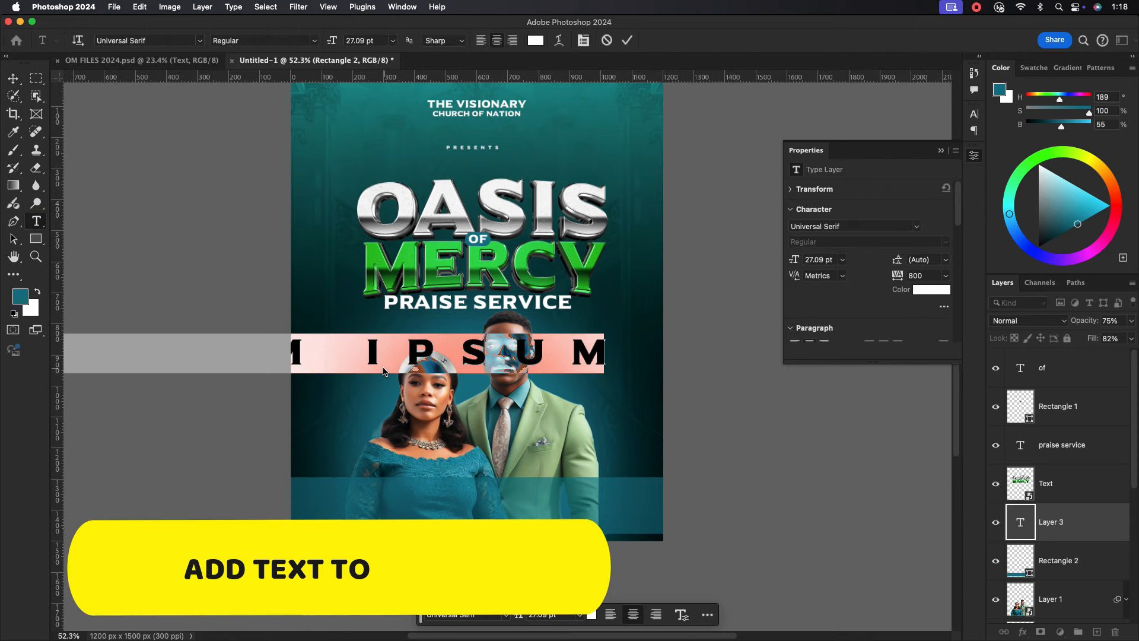
pyautogui.write('HELO')
pyautogui.press('BackSpace')
pyautogui.press('BackSpace')
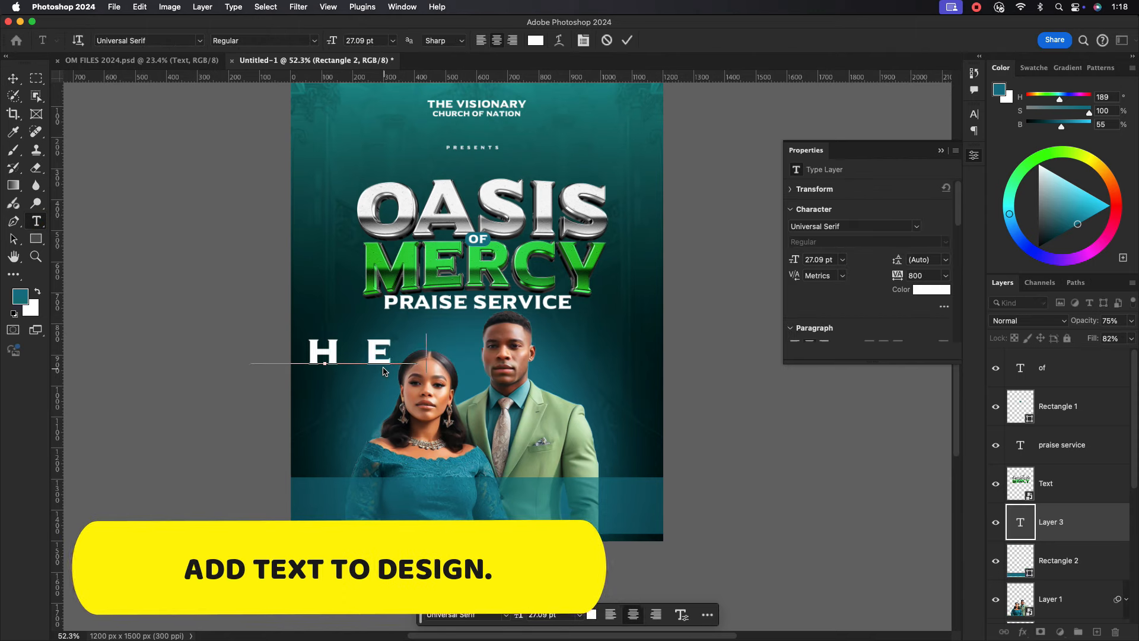
pyautogui.write('GOD')
pyautogui.press('Return')
pyautogui.write('OF')
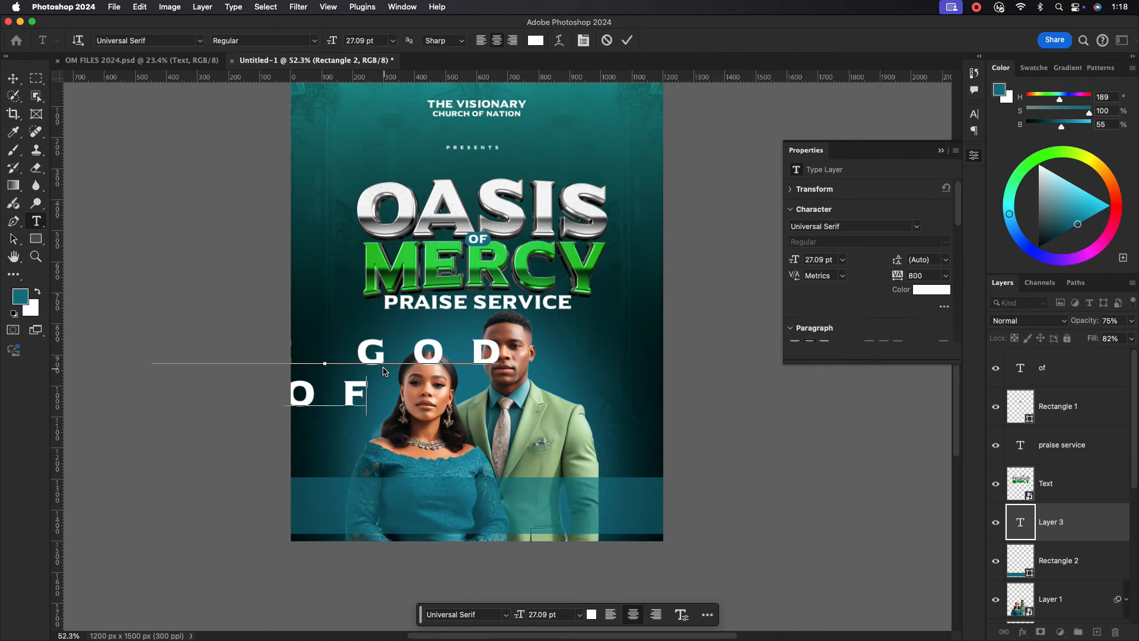
pyautogui.write(' MERCY')
# Move the title right and set its letter spacing to 0.
pyautogui.click(12, 78)
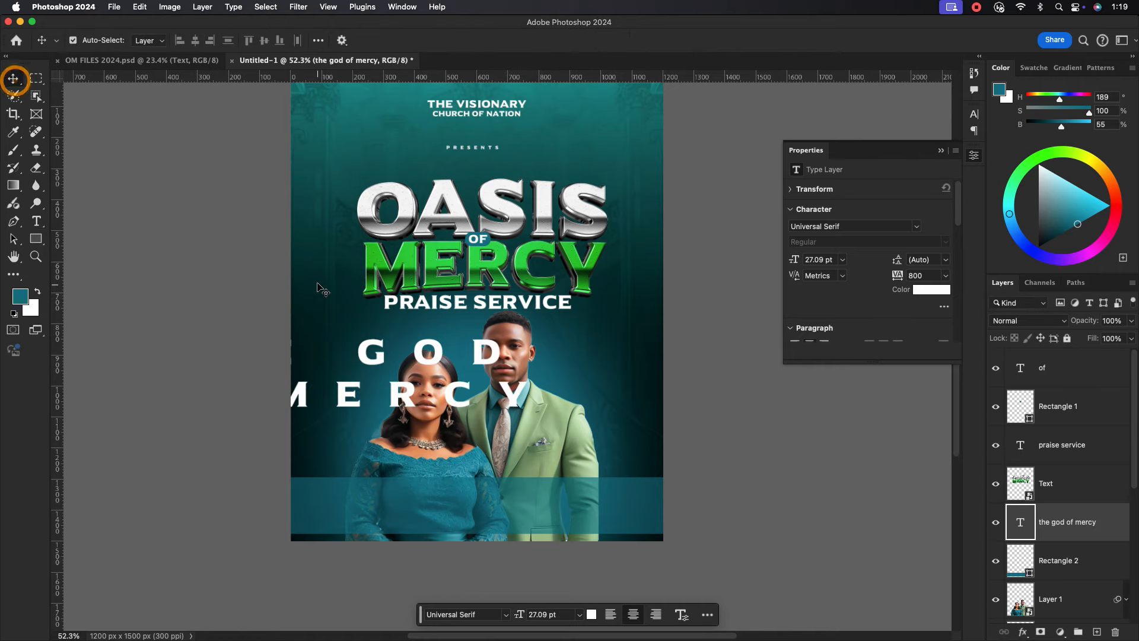
pyautogui.moveTo(366, 353); pyautogui.dragTo(468, 355)
pyautogui.click(974, 113)
pyautogui.click(952, 164)
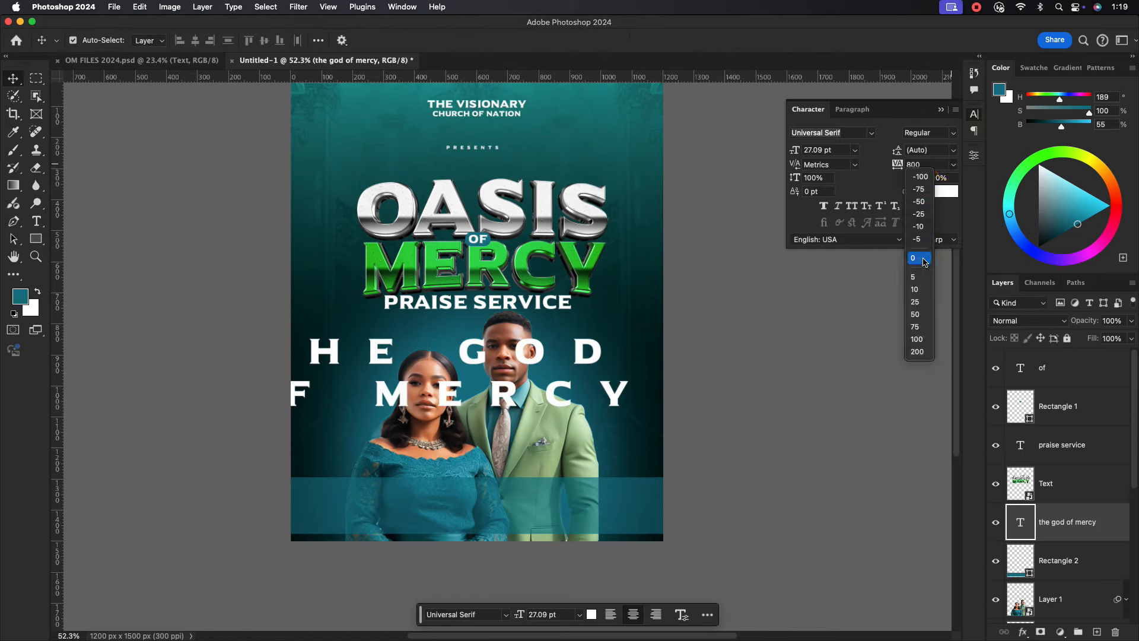
pyautogui.click(920, 260)
# Style the title in Bebas Neue Pro Bold all caps with 26 leading on the teal band.
pyautogui.moveTo(448, 401); pyautogui.dragTo(479, 454)
pyautogui.write('beb')
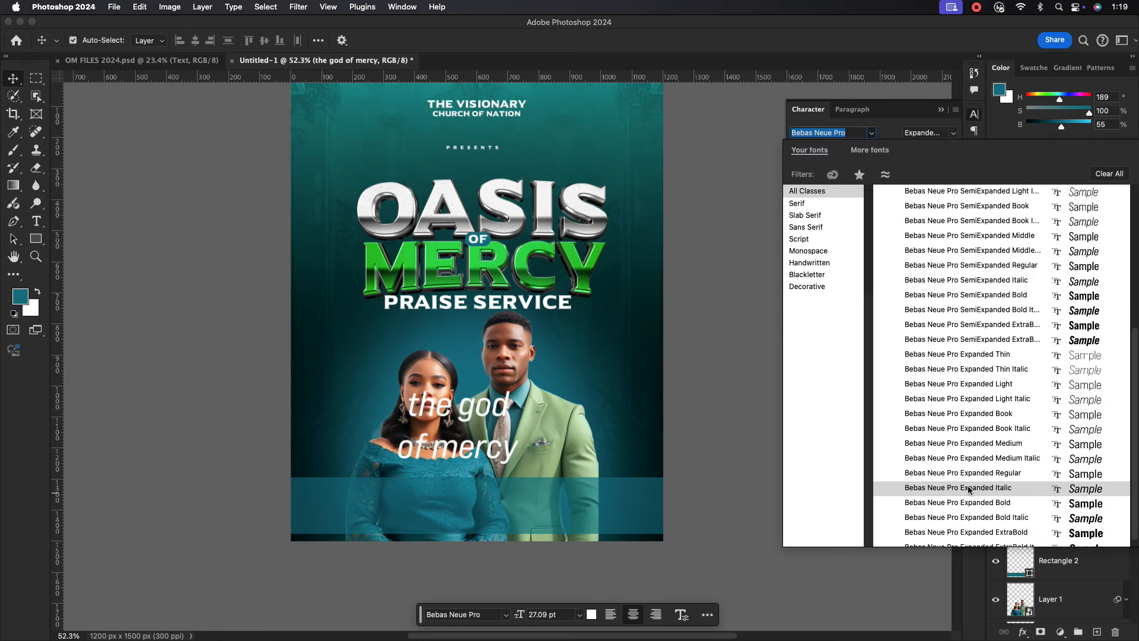
pyautogui.scroll(5, 973, 308)
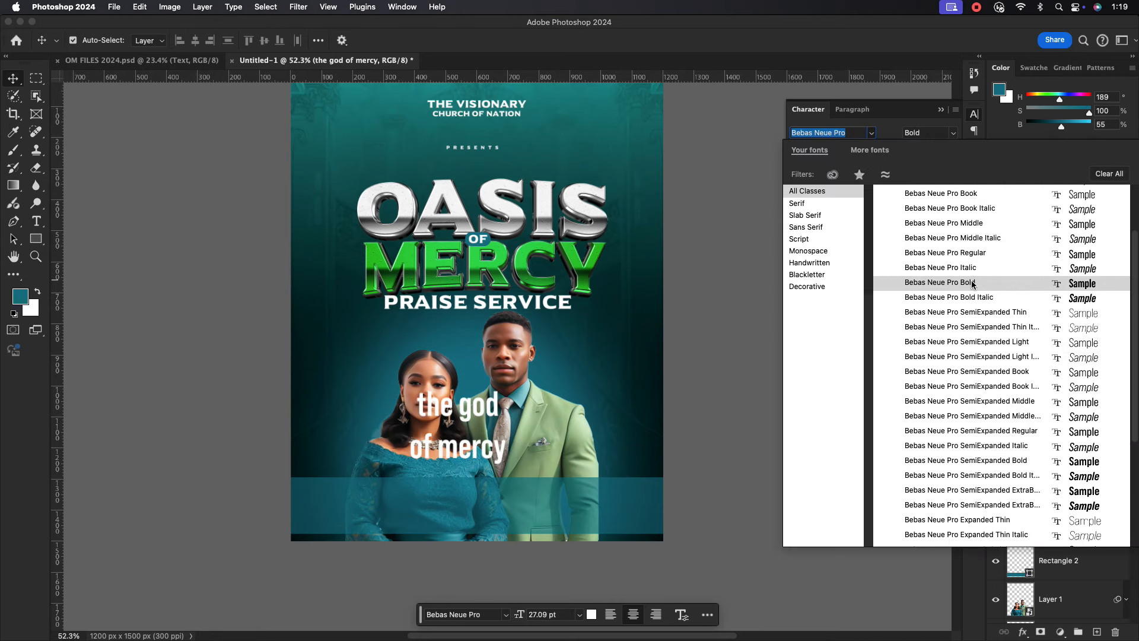
pyautogui.click(961, 284)
pyautogui.click(852, 206)
pyautogui.moveTo(480, 405); pyautogui.dragTo(467, 481)
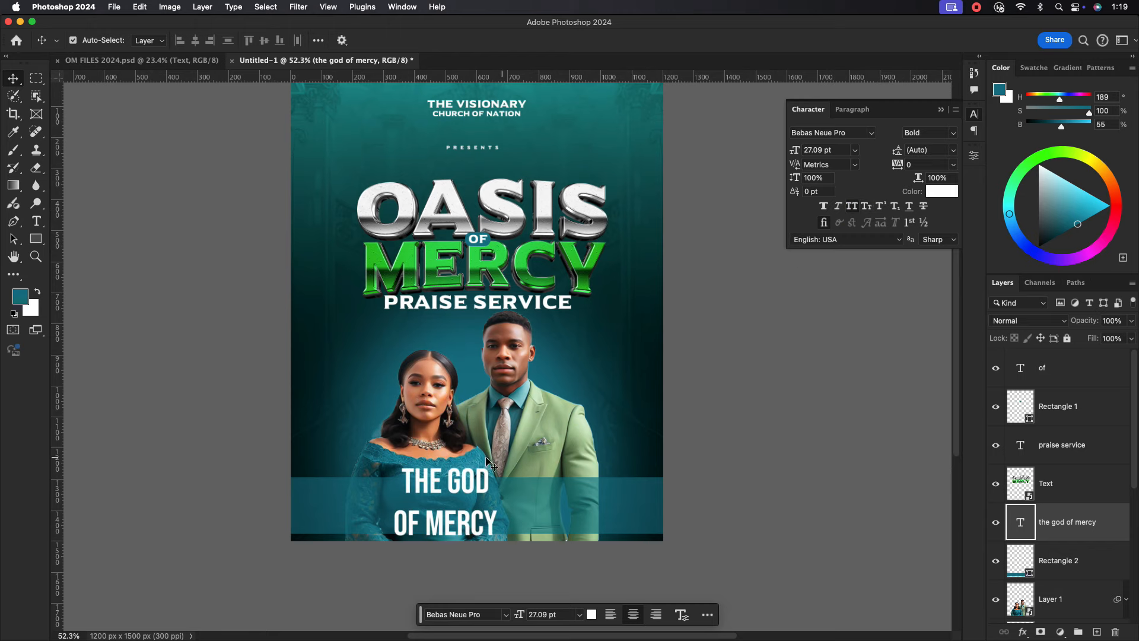
pyautogui.write('26')
pyautogui.press('Return')
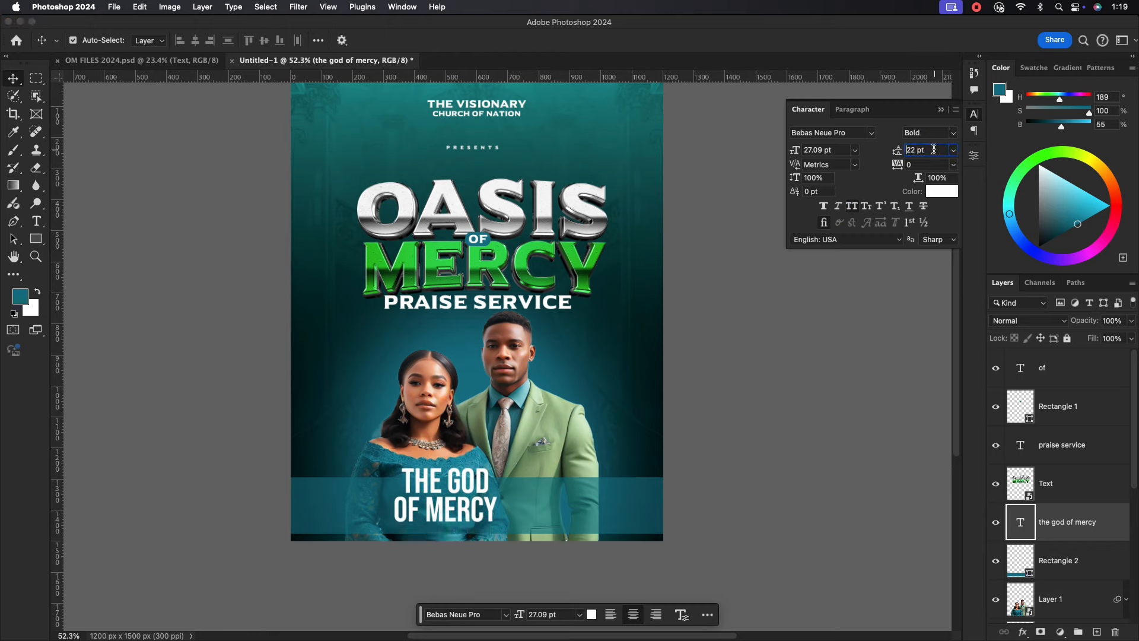
# Scale the title down and move it to the left side of the teal band.
pyautogui.press('super+t')
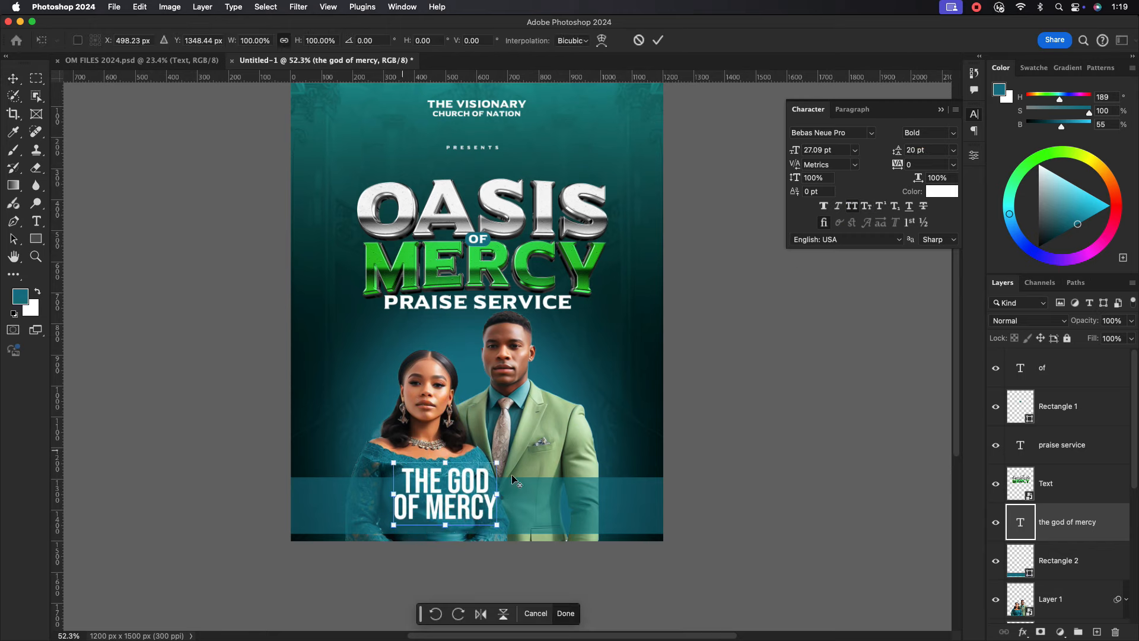
pyautogui.moveTo(498, 494); pyautogui.dragTo(476, 495)
pyautogui.moveTo(452, 496); pyautogui.dragTo(364, 506)
pyautogui.press('Return')
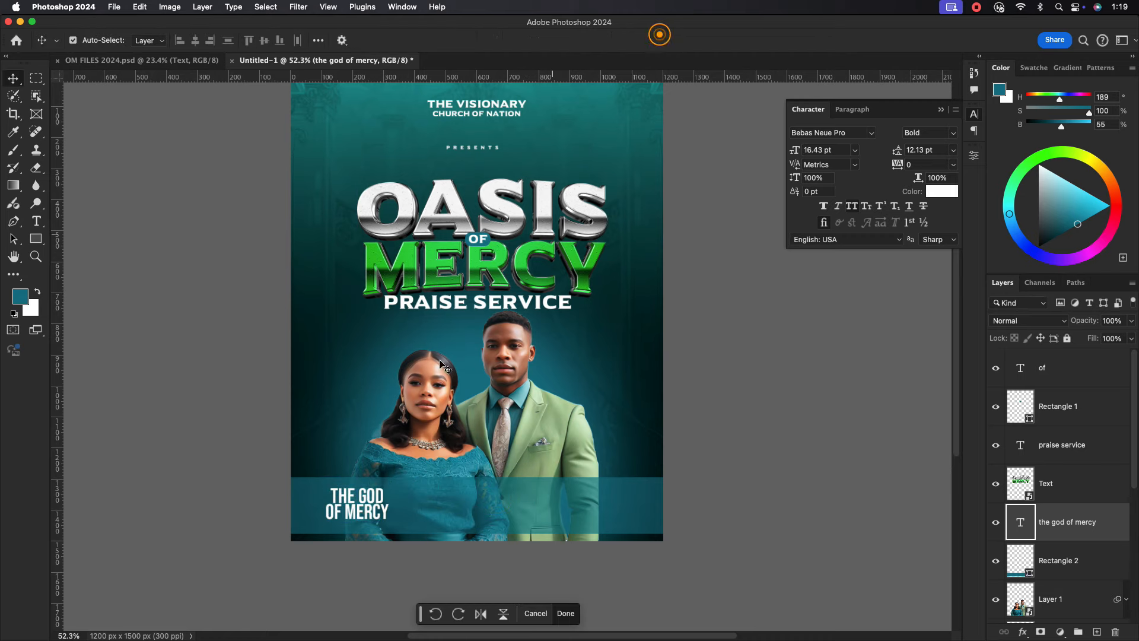
pyautogui.scroll(5, 360, 511)
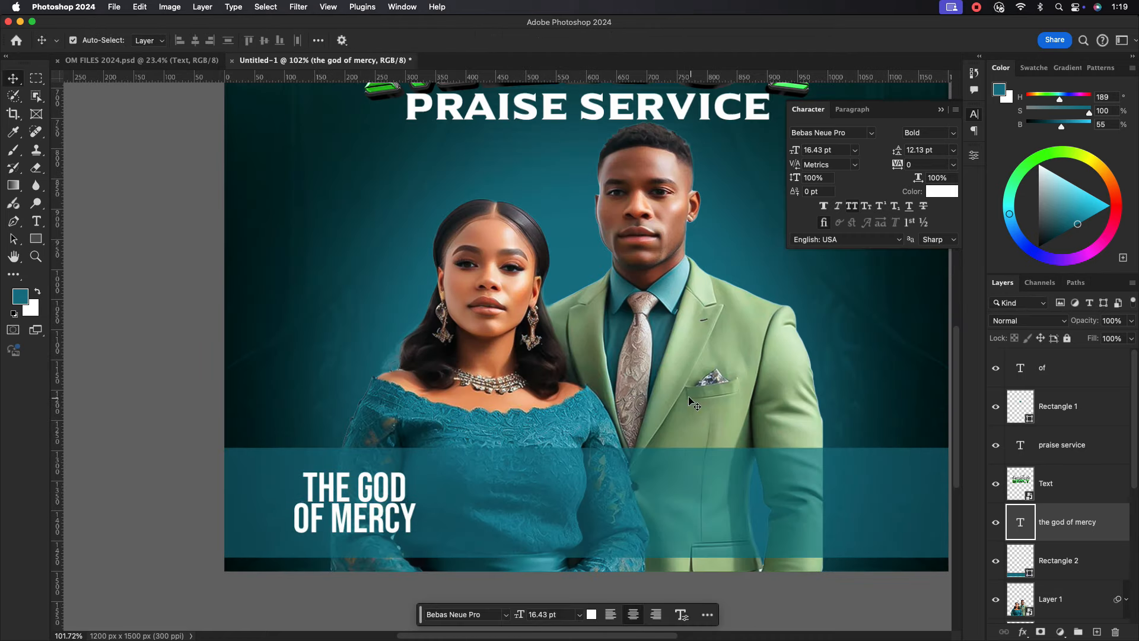
# Reduce OF to 11 pt and adjust its baseline shift.
pyautogui.doubleClick(363, 507)
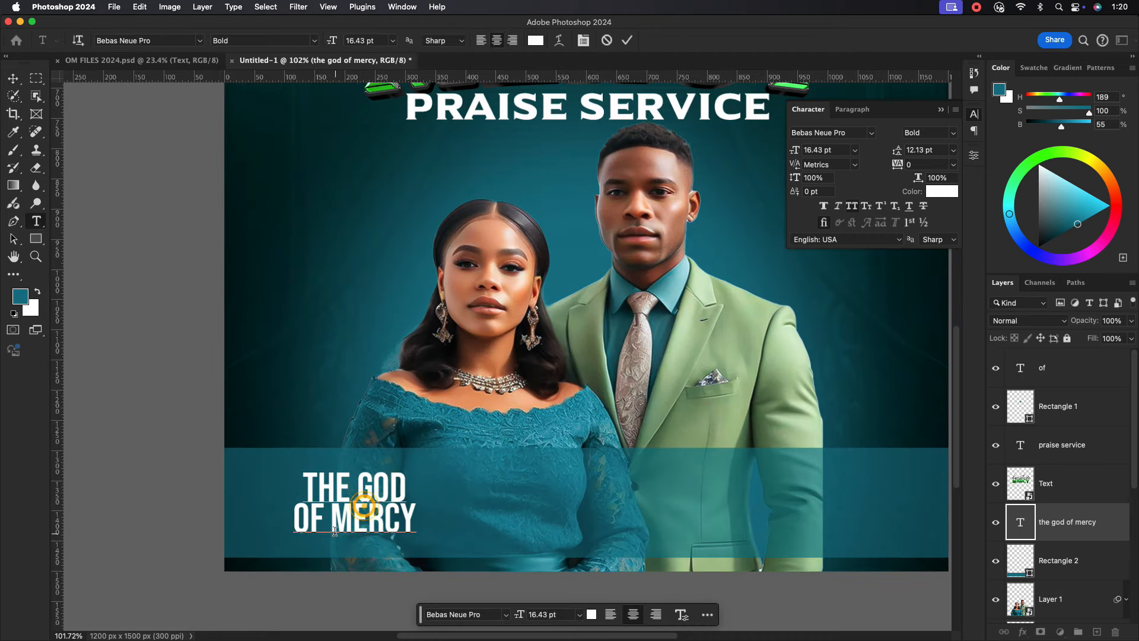
pyautogui.click(829, 152)
pyautogui.write('11')
pyautogui.press('Return')
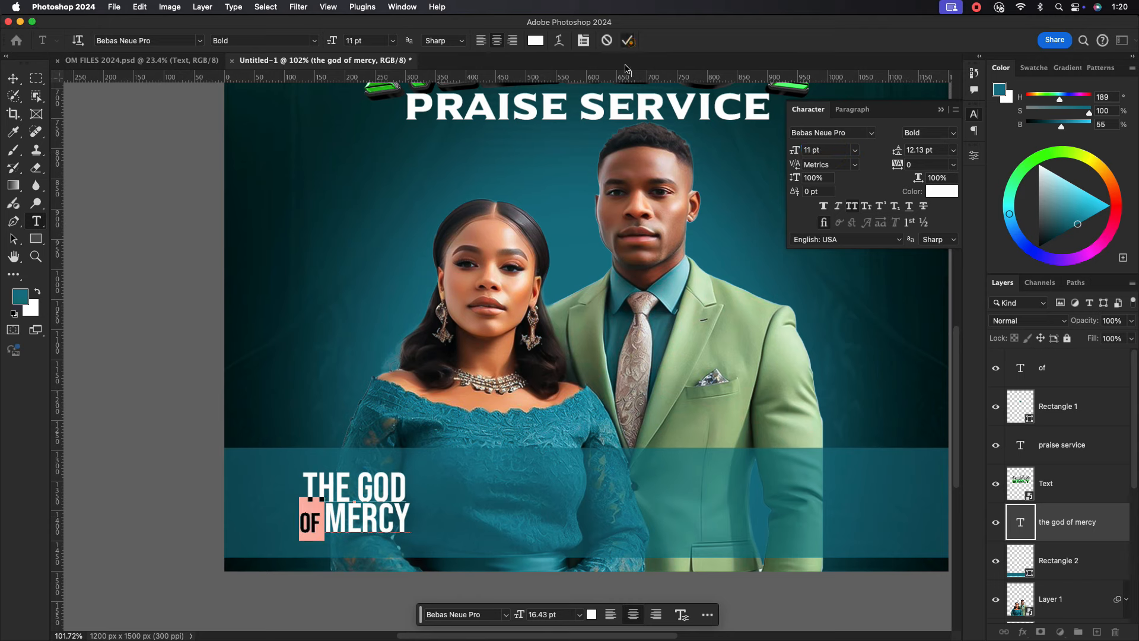
pyautogui.click(628, 41)
pyautogui.doubleClick(304, 515)
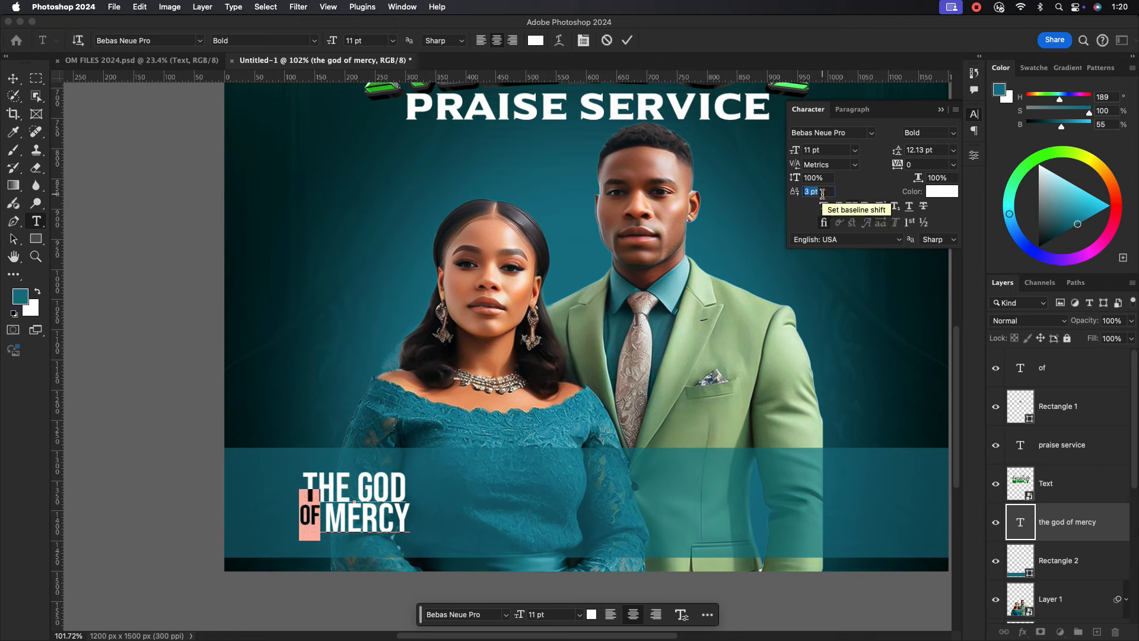
pyautogui.click(629, 41)
# Enlarge THE GOD to 18 pt and shift the title left within the band.
pyautogui.doubleClick(410, 485)
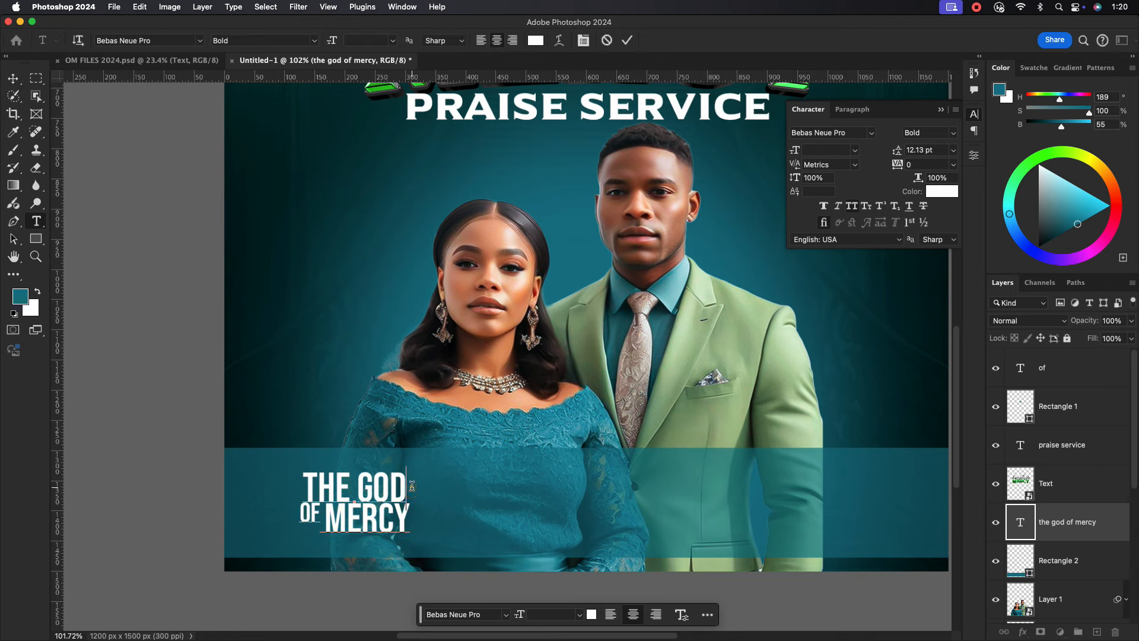
pyautogui.moveTo(411, 485); pyautogui.dragTo(288, 482)
pyautogui.doubleClick(830, 150)
pyautogui.write('18')
pyautogui.press('Return')
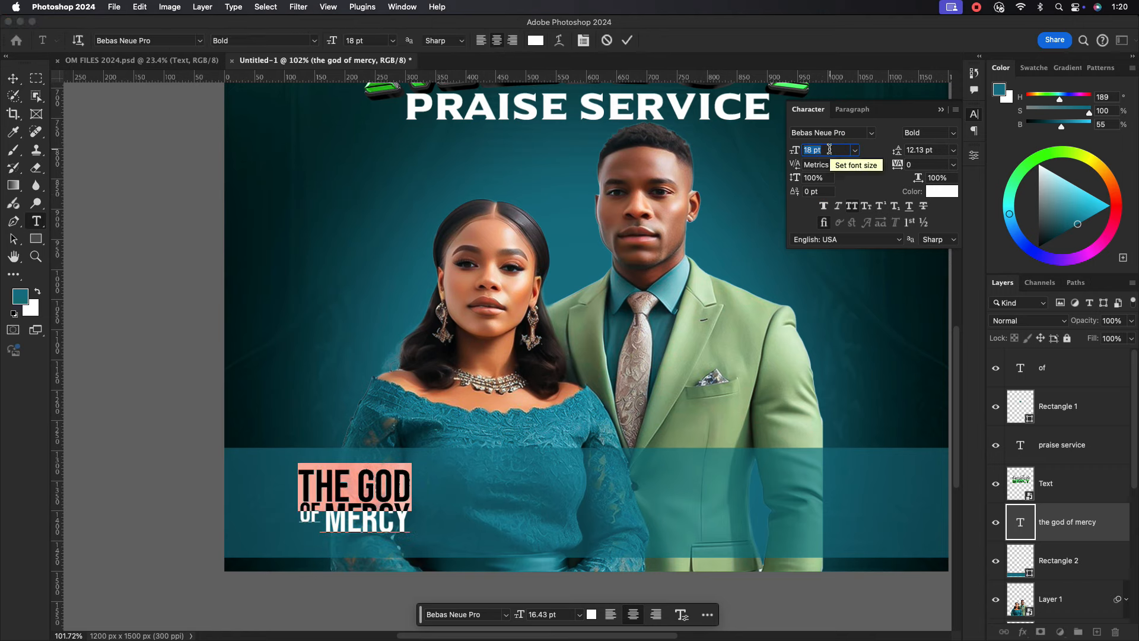
pyautogui.click(629, 42)
pyautogui.press('v')
pyautogui.moveTo(359, 496); pyautogui.dragTo(359, 496)
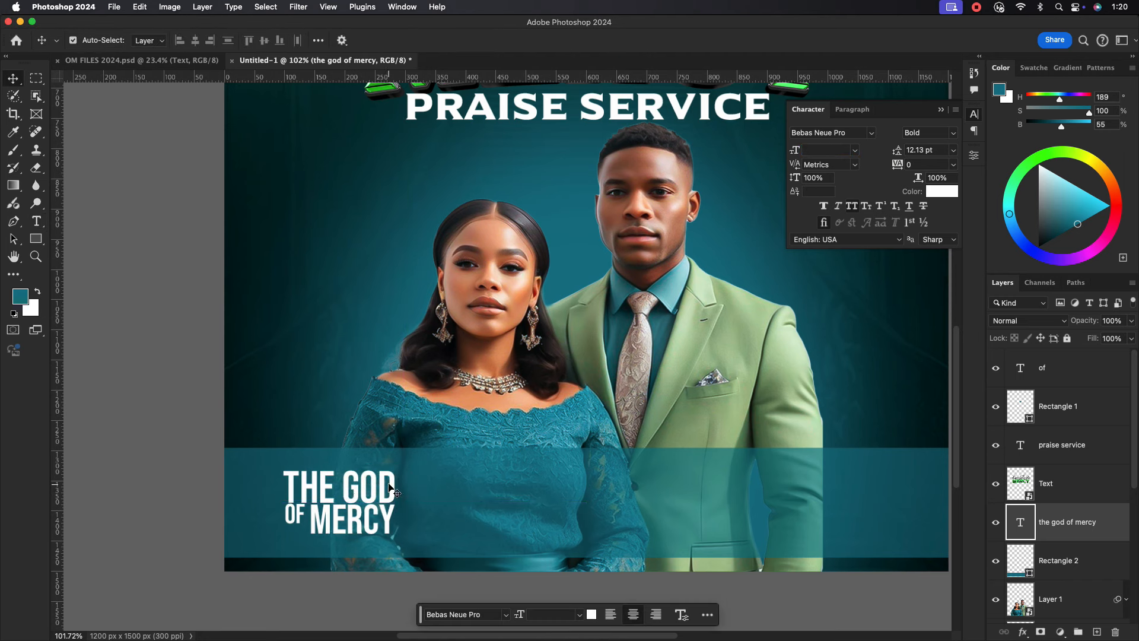
pyautogui.scroll(-3, 360, 496)
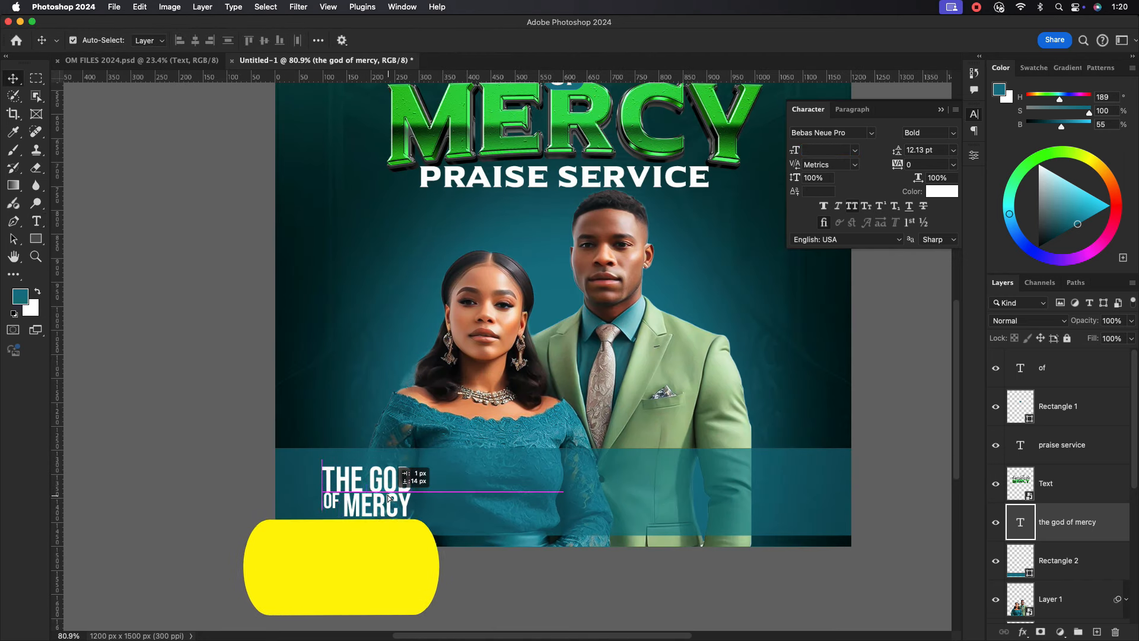
# Type 'PSALM 62:12' as a new text line on the teal band.
pyautogui.press('t')
pyautogui.scroll(-2, 428, 478)
pyautogui.click(555, 491)
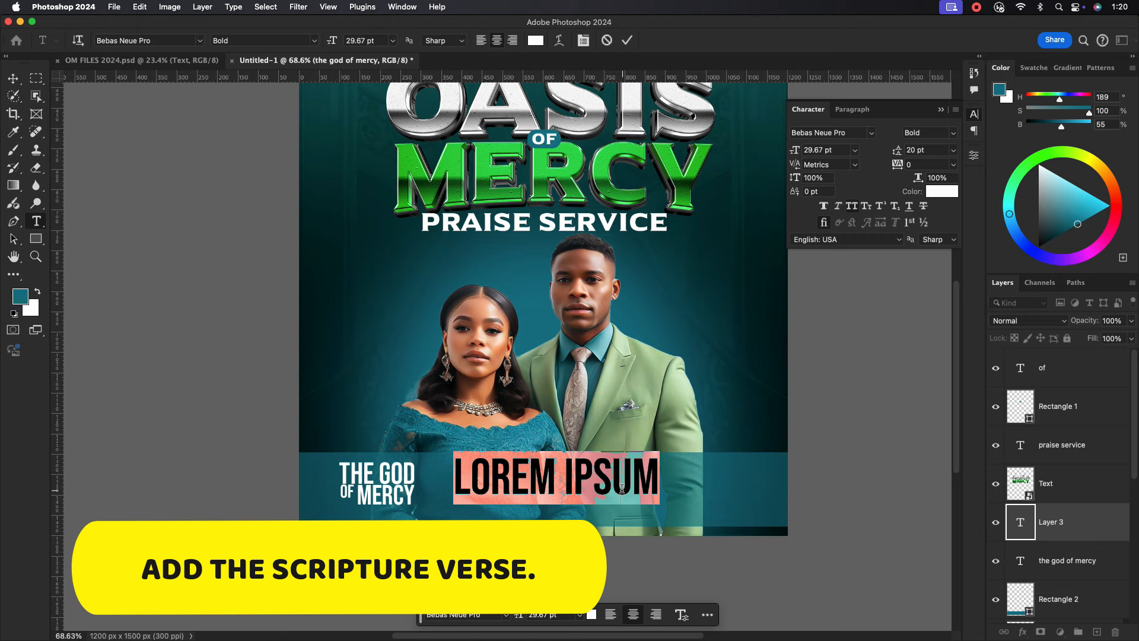
pyautogui.write('PSAM')
pyautogui.press('BackSpace')
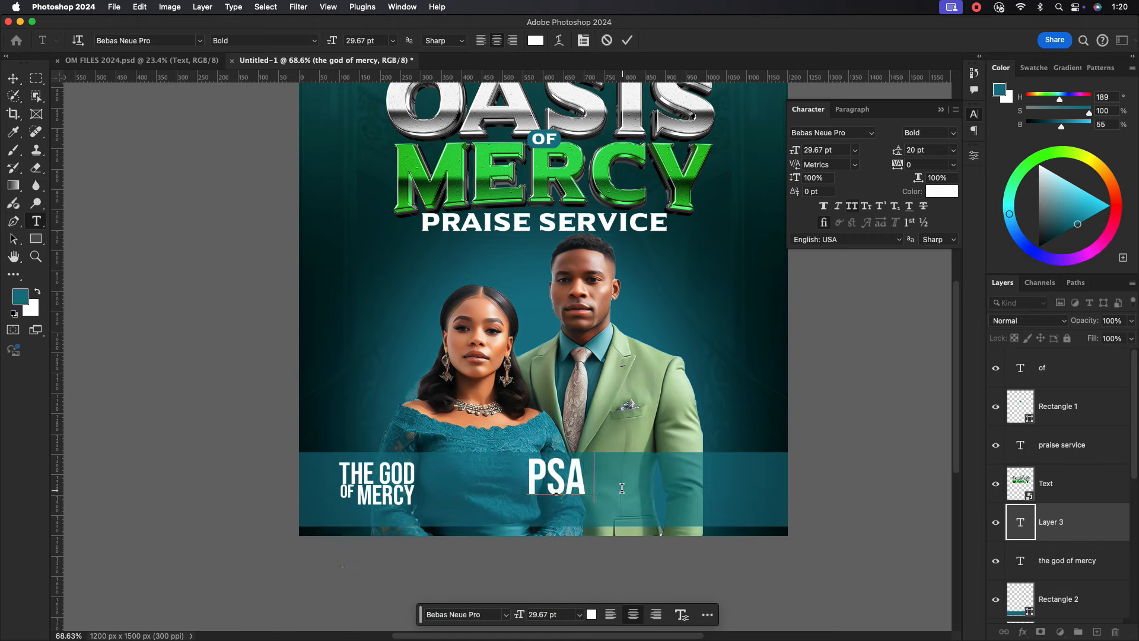
pyautogui.write('LM 62:12')
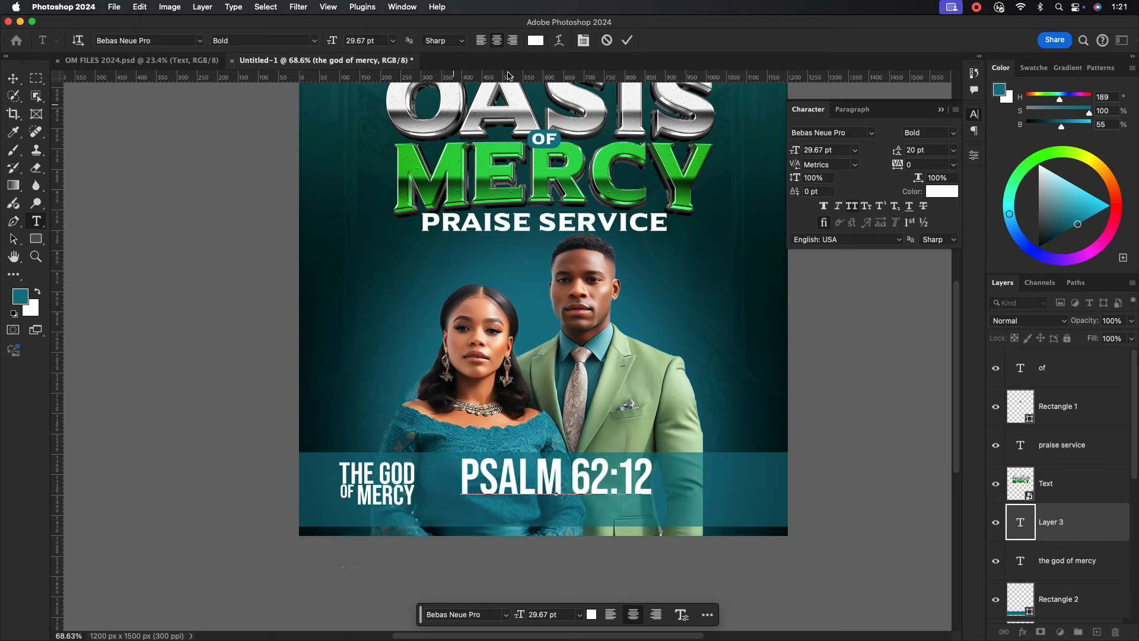
pyautogui.click(627, 40)
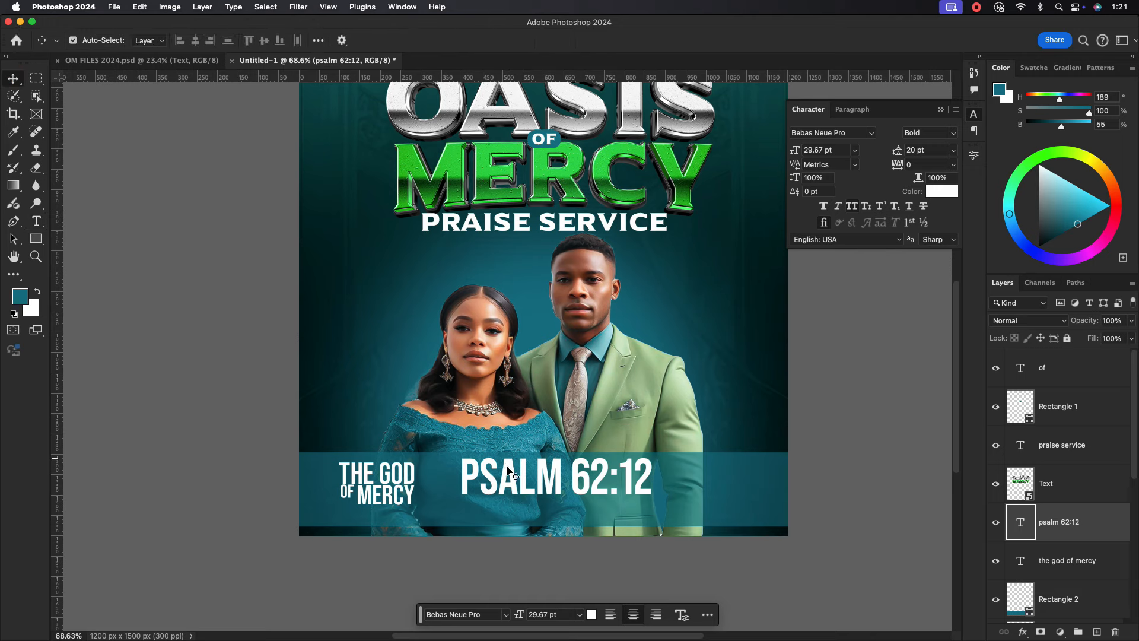
# Scale the verse under the title, set it to Poppins Light Italic, and shrink it slightly.
pyautogui.press('super+t')
pyautogui.moveTo(651, 477); pyautogui.dragTo(391, 513)
pyautogui.click(658, 40)
pyautogui.click(827, 133)
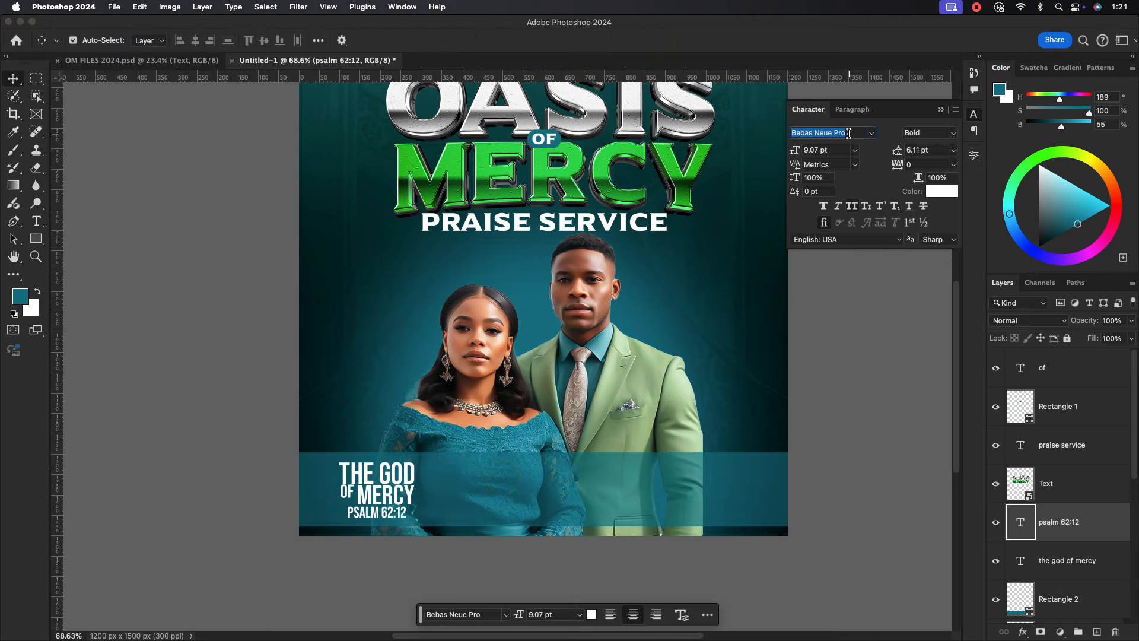
pyautogui.write('pop')
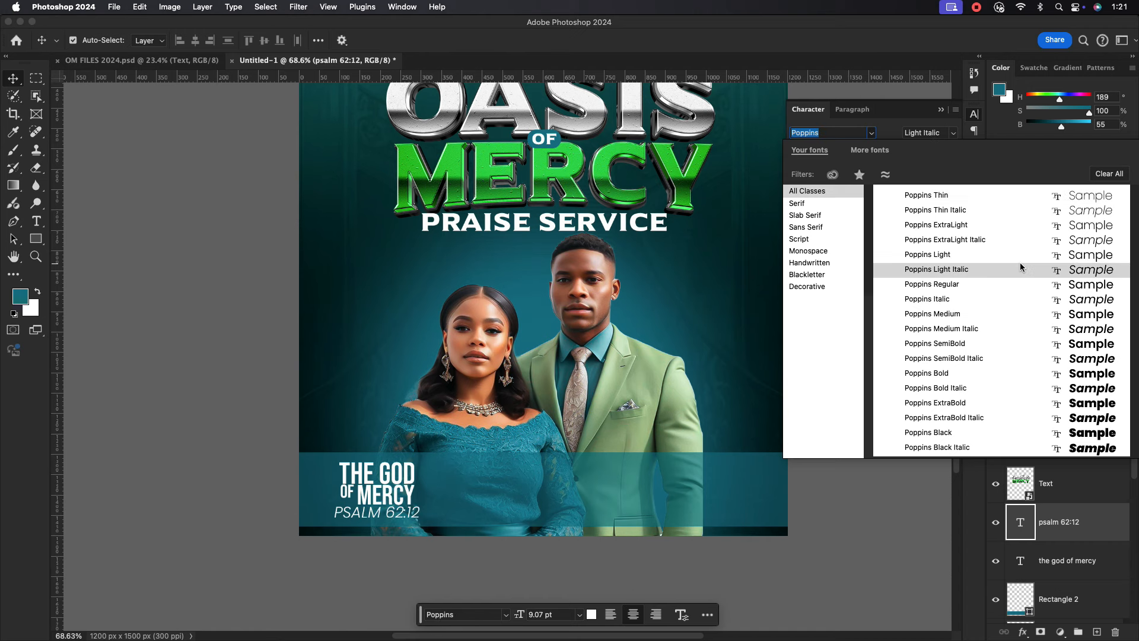
pyautogui.click(1020, 267)
pyautogui.scroll(2, 380, 513)
pyautogui.press('super+t')
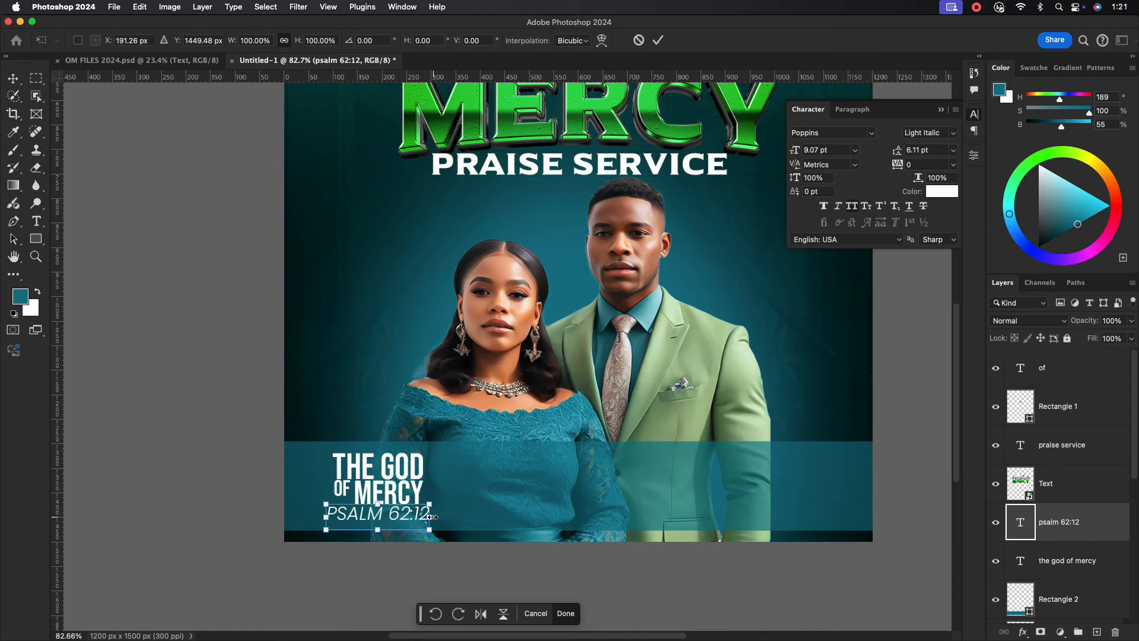
pyautogui.moveTo(432, 516); pyautogui.dragTo(418, 517)
# Add a 'THEME:' text label on the teal band.
pyautogui.click(658, 41)
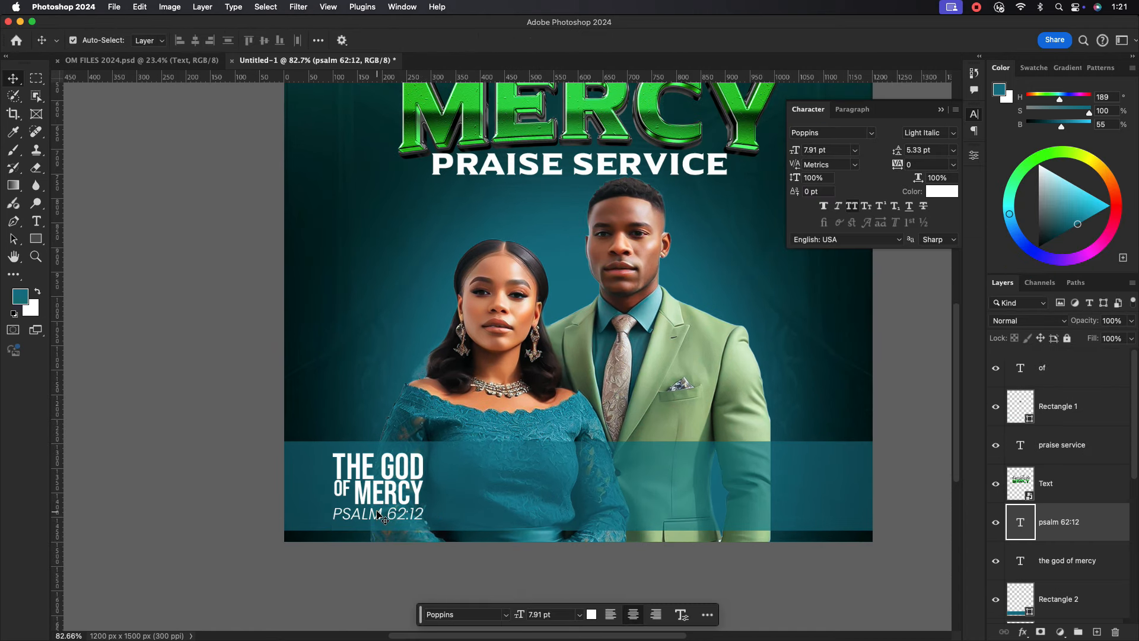
pyautogui.click(36, 221)
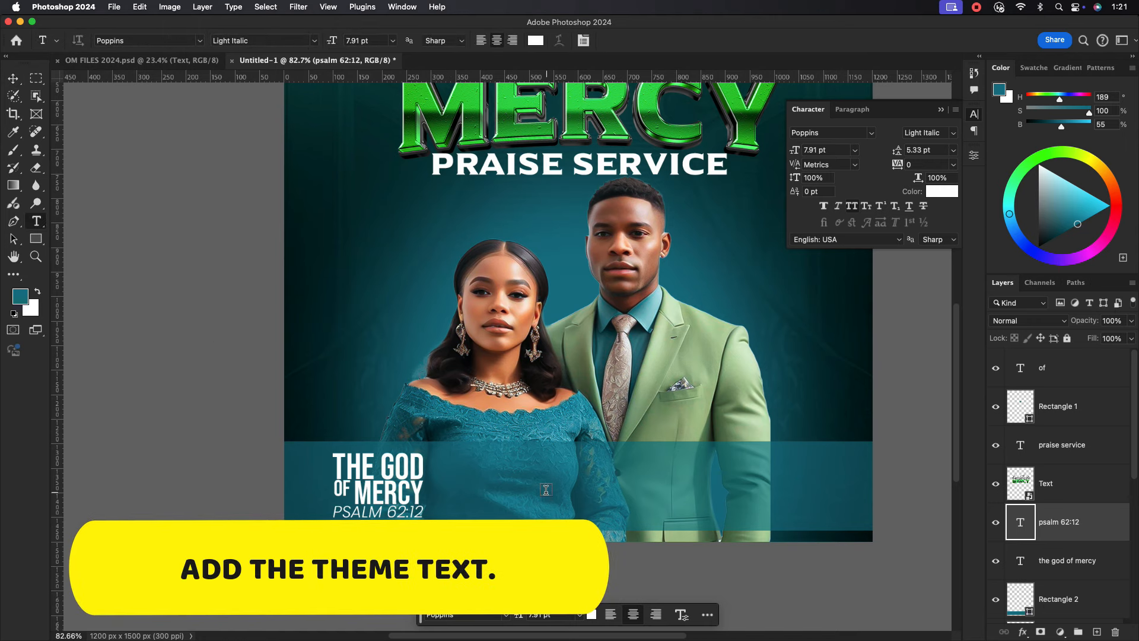
pyautogui.click(546, 491)
pyautogui.press('BackSpace')
pyautogui.write('THEME:')
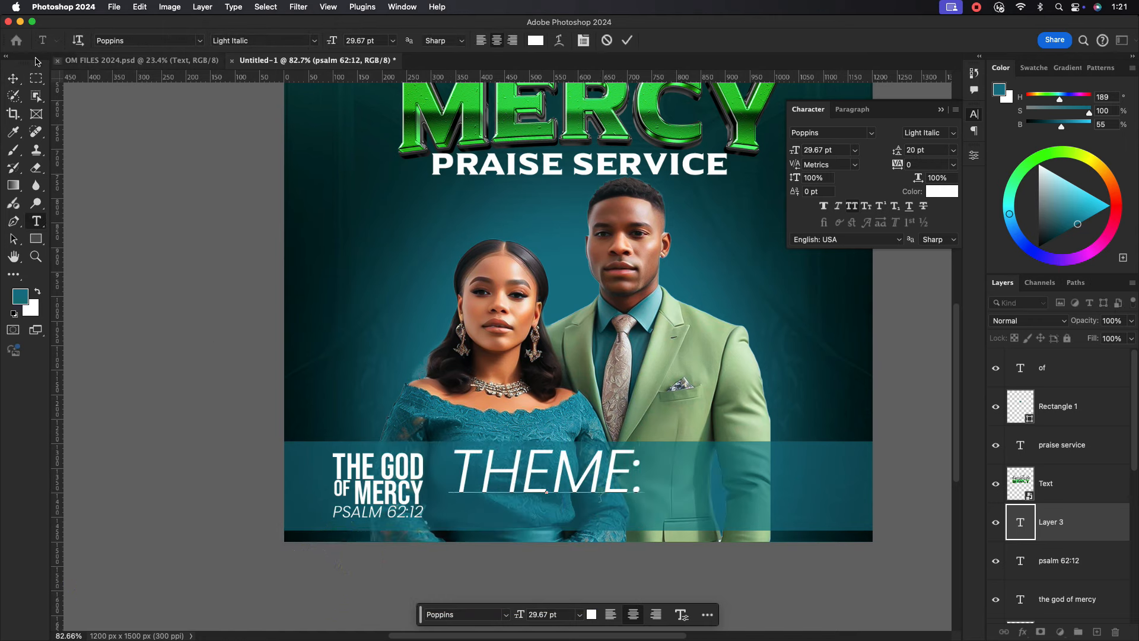
pyautogui.click(13, 78)
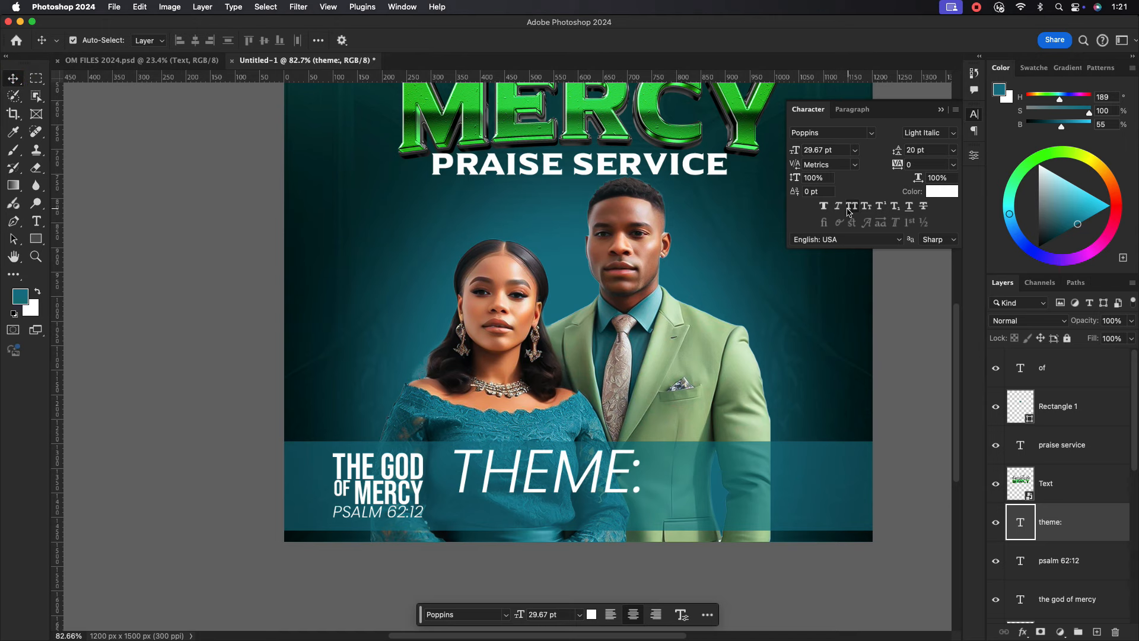
# Make THEME: a small Poppins Bold label and draw a narrow rectangle left of the title.
pyautogui.click(943, 131)
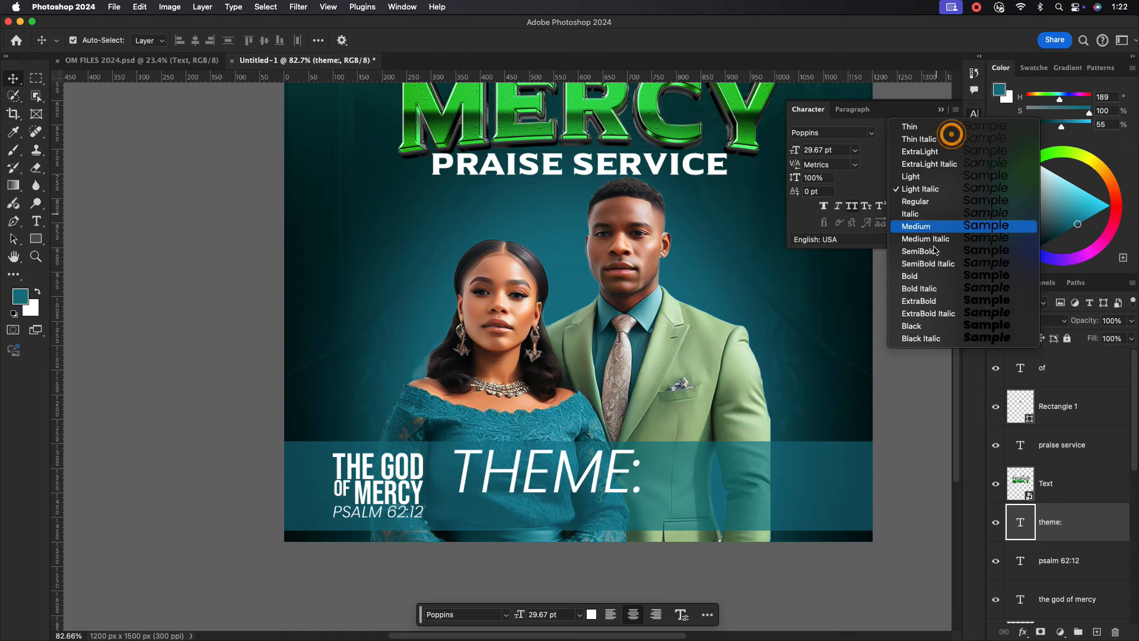
pyautogui.click(926, 227)
pyautogui.press('super+t')
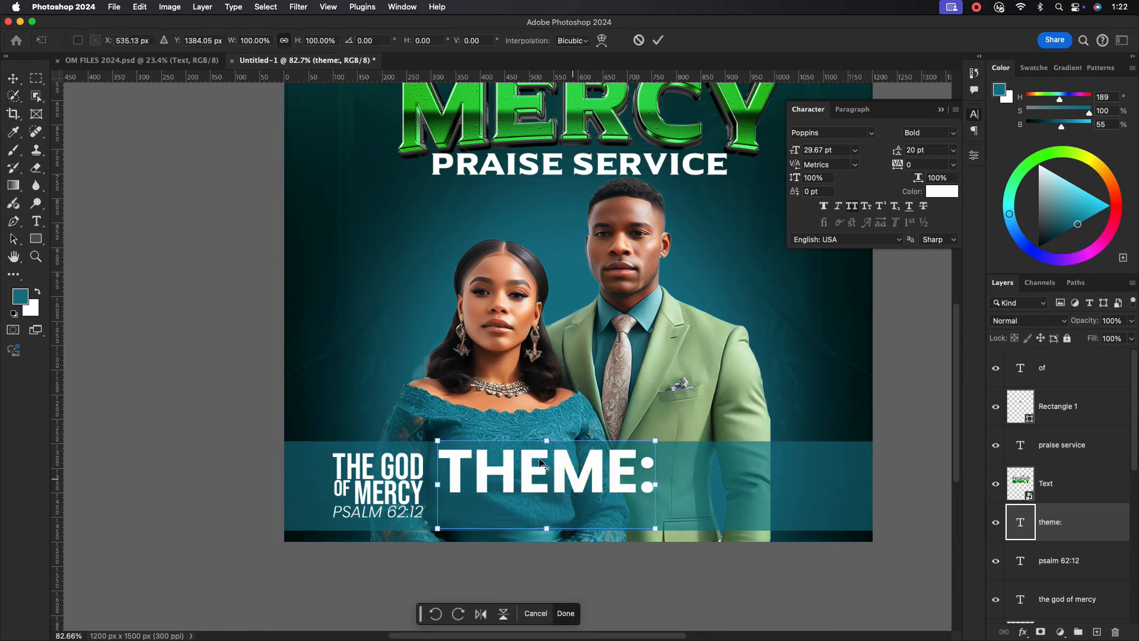
pyautogui.moveTo(656, 483); pyautogui.dragTo(549, 480)
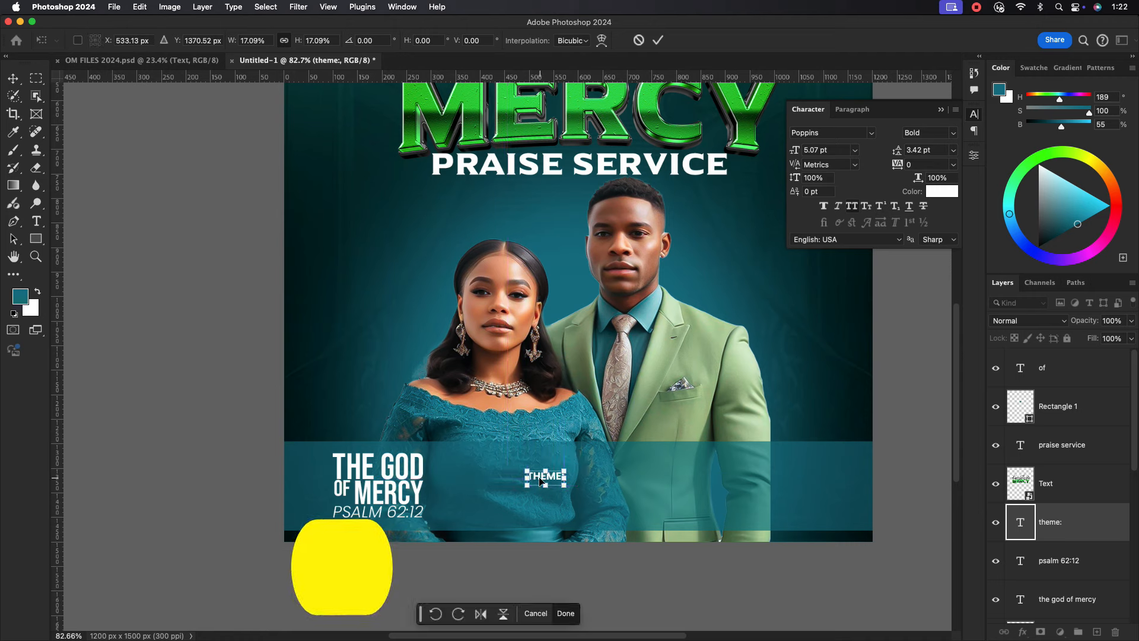
pyautogui.click(32, 237)
pyautogui.moveTo(302, 462)
pyautogui.mouseDown()
pyautogui.moveTo(322, 514)
pyautogui.moveTo(322, 484)
pyautogui.mouseUp()
# Shift the narrow rectangle, the title and PSALM 62:12 slightly right to line them up.
pyautogui.click(13, 78)
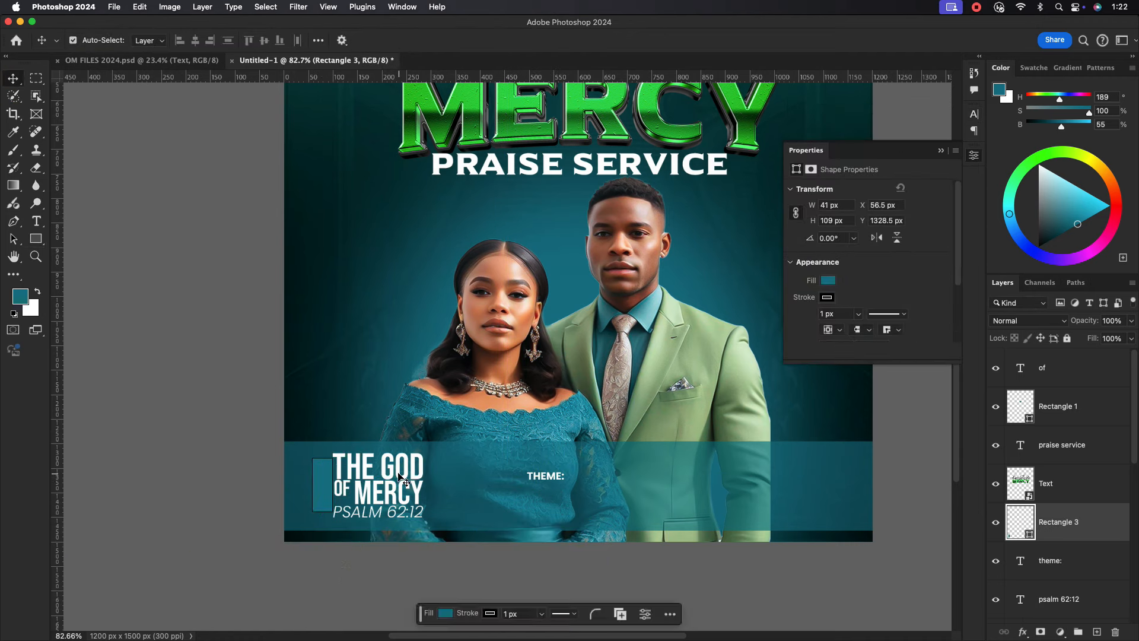
pyautogui.moveTo(397, 477); pyautogui.dragTo(408, 477)
pyautogui.moveTo(393, 515); pyautogui.dragTo(405, 516)
pyautogui.moveTo(319, 499); pyautogui.dragTo(331, 499)
# Remove the rectangle's stroke and round its corners to 20.5 px.
pyautogui.scroll(5, 350, 494)
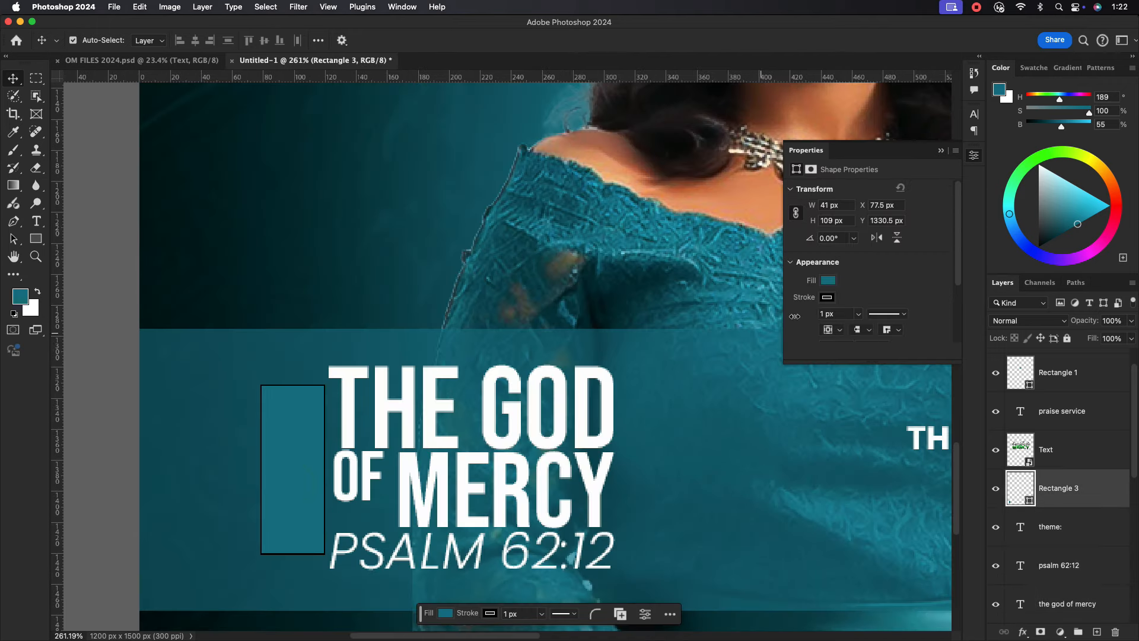
pyautogui.click(827, 297)
pyautogui.click(870, 287)
pyautogui.scroll(-3, 925, 288)
pyautogui.moveTo(896, 299); pyautogui.dragTo(910, 300)
pyautogui.scroll(-3, 500, 444)
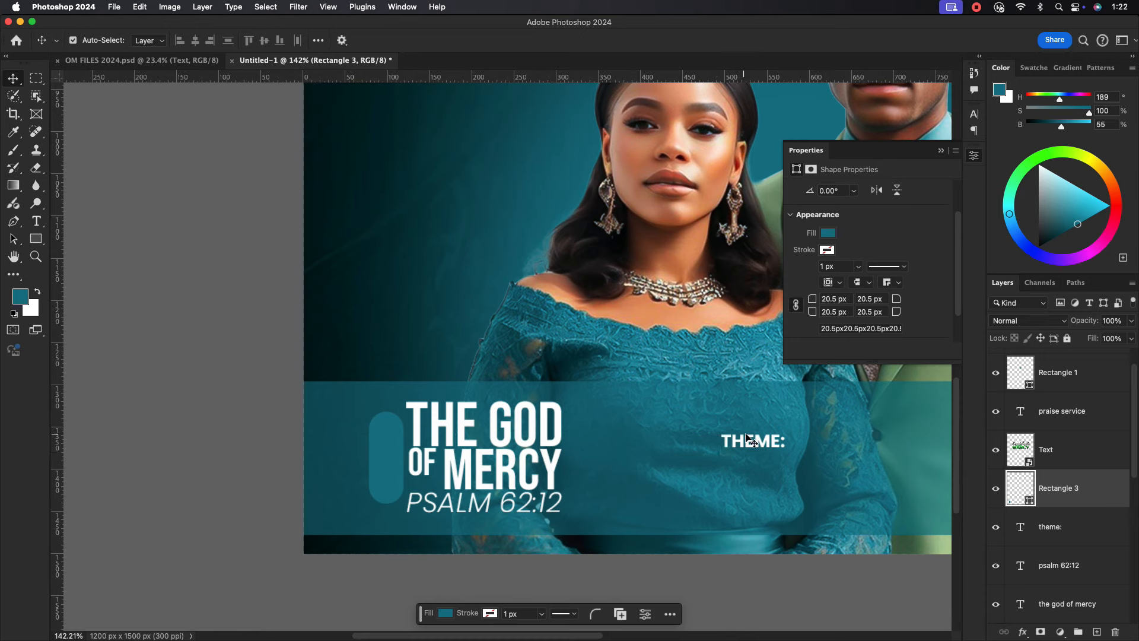
# Move THEME: to the top layer and rotate it 90° to sit vertically on the pill.
pyautogui.moveTo(744, 436)
pyautogui.mouseDown()
pyautogui.moveTo(452, 461)
pyautogui.moveTo(621, 460)
pyautogui.mouseUp()
pyautogui.moveTo(1081, 518); pyautogui.dragTo(1068, 355)
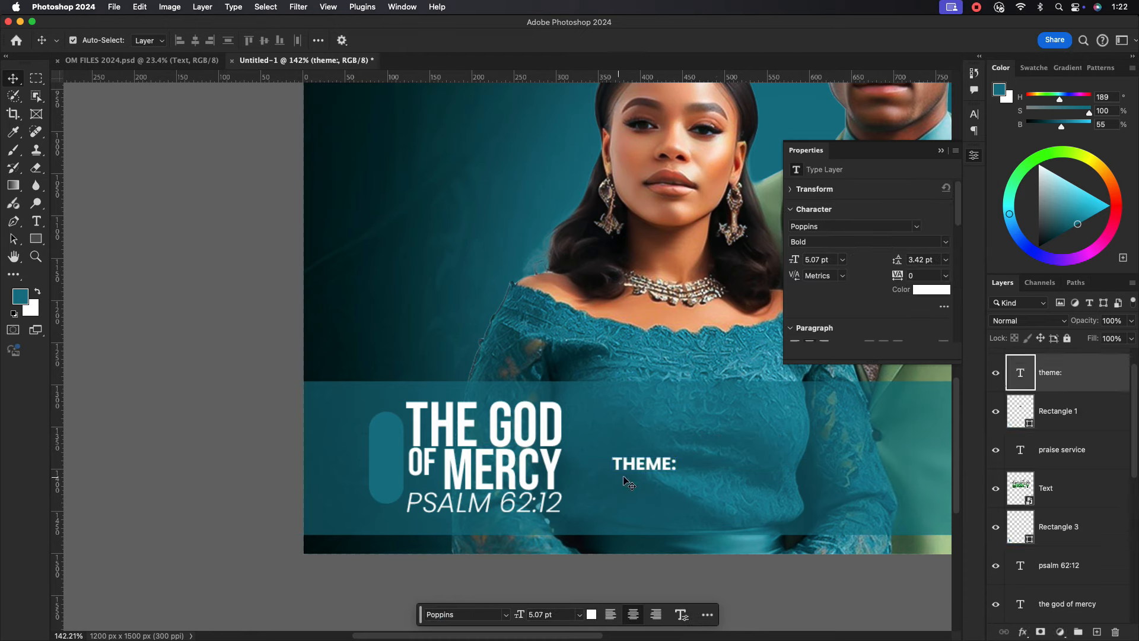
pyautogui.hotkey('ctrl', 't')
pyautogui.moveTo(682, 474); pyautogui.dragTo(302, 457)
pyautogui.press('Return')
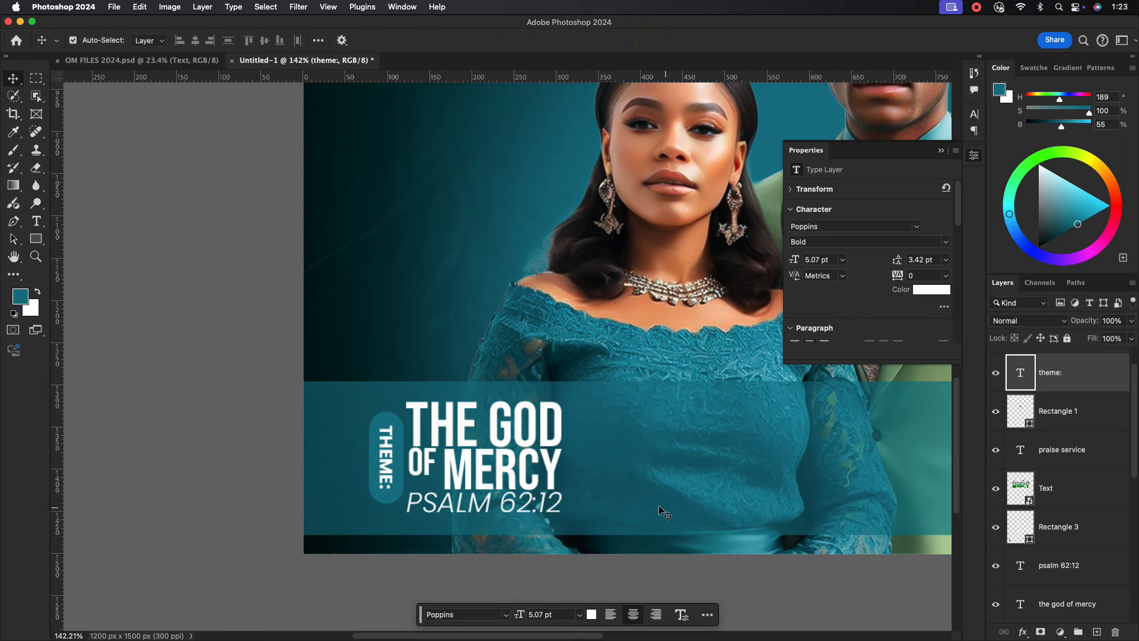
pyautogui.click(535, 456)
pyautogui.scroll(-3, 536, 456)
pyautogui.moveTo(624, 461); pyautogui.dragTo(515, 469)
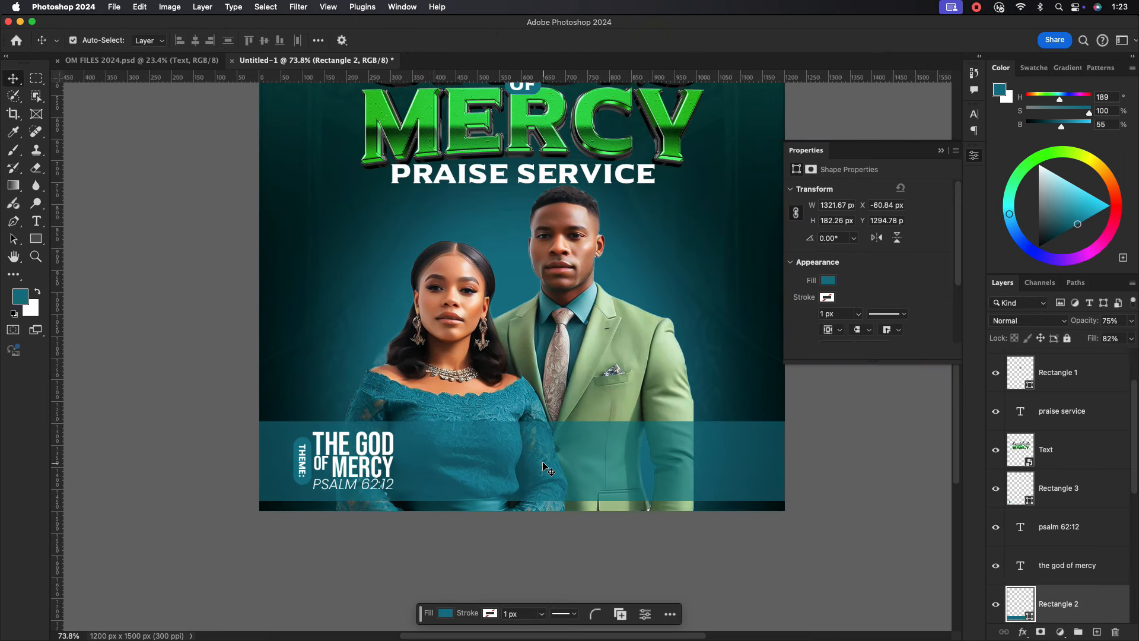
# Type 'BISHOP & PASTOR' as a new text line mid-poster.
pyautogui.click(37, 220)
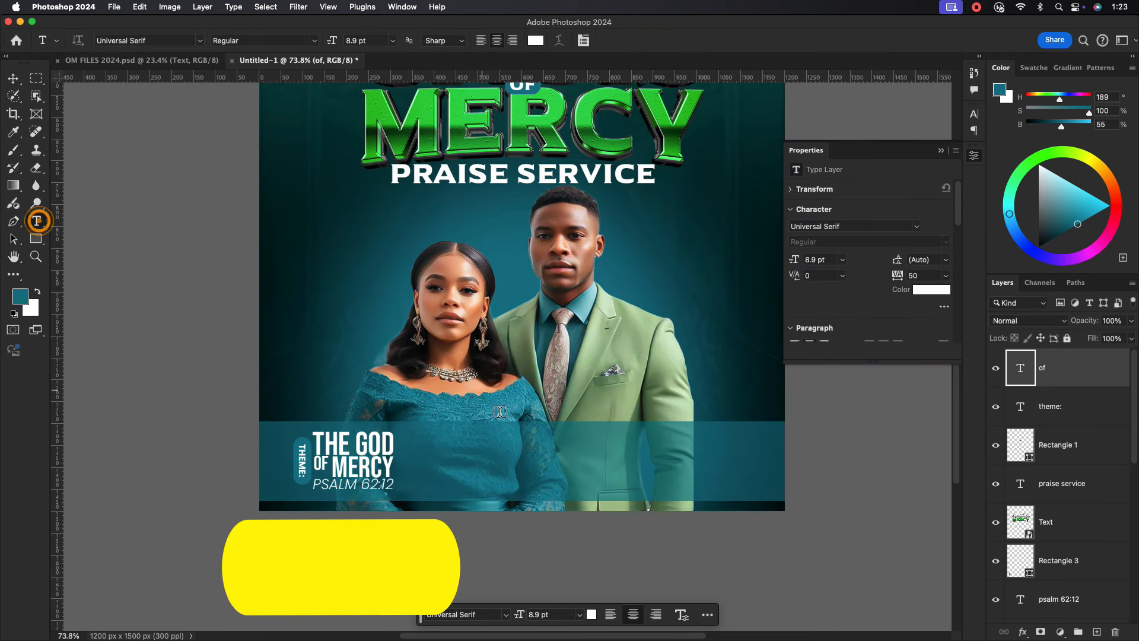
pyautogui.click(516, 406)
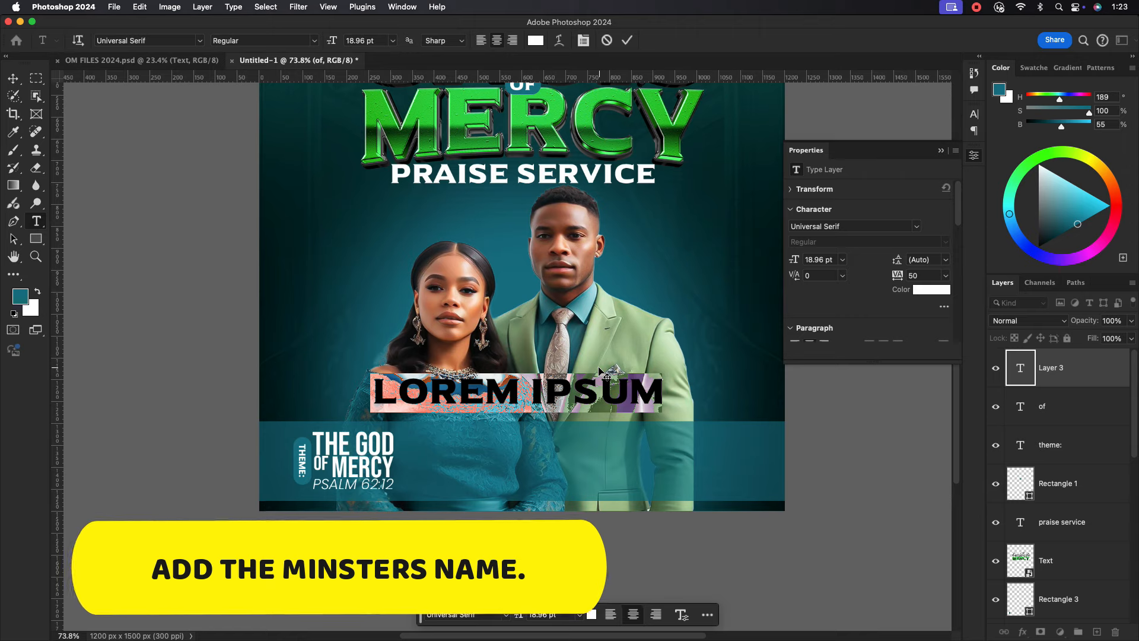
pyautogui.write('P')
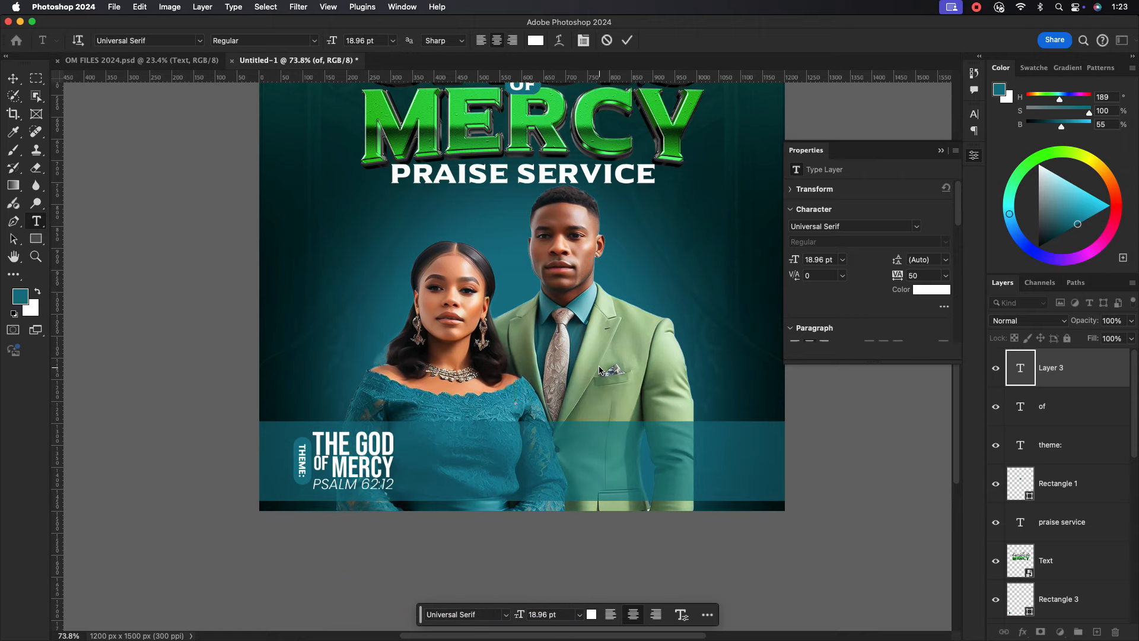
pyautogui.write('BISHOP')
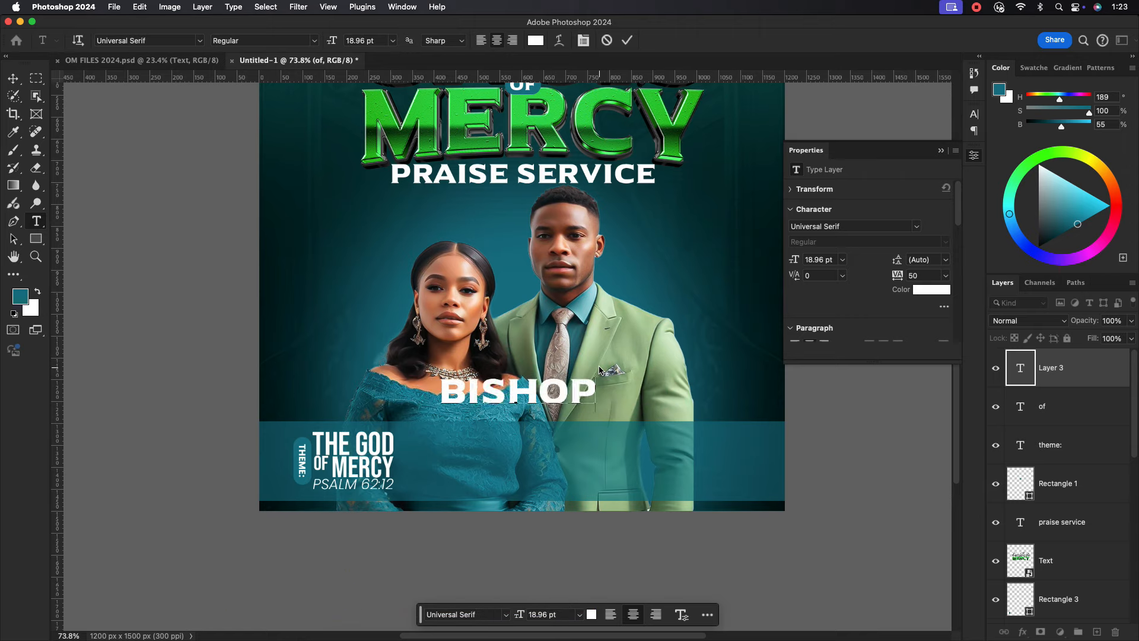
pyautogui.write(' A')
pyautogui.press('BackSpace')
pyautogui.write('& P')
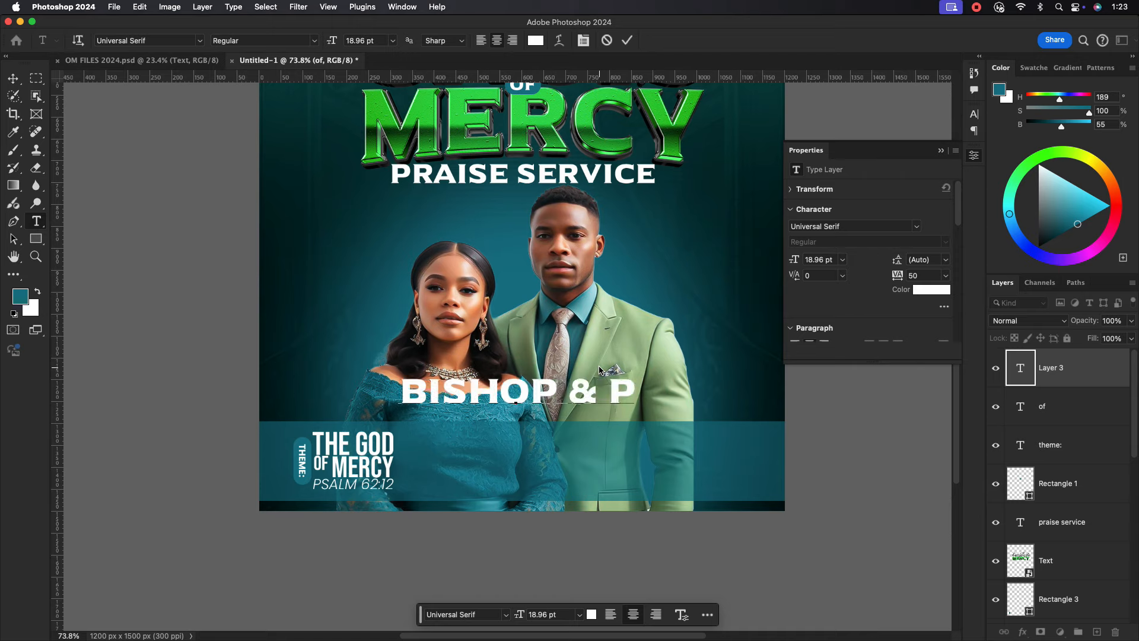
pyautogui.write('ASTOR')
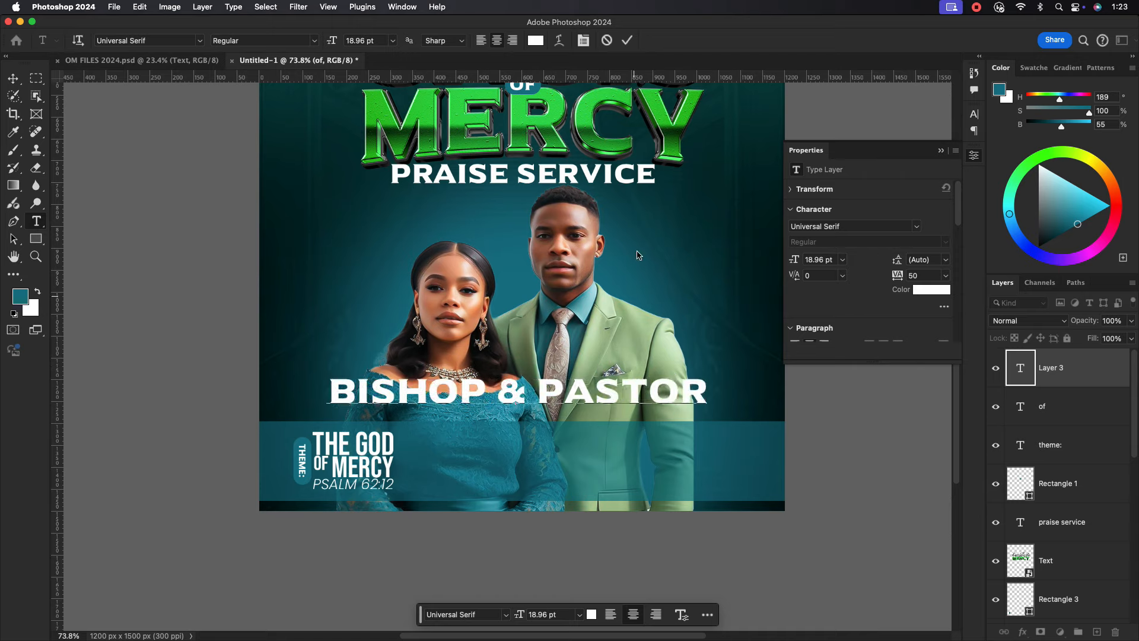
pyautogui.click(627, 40)
# Shrink BISHOP & PASTOR and place it on the teal band with a copy below.
pyautogui.click(13, 78)
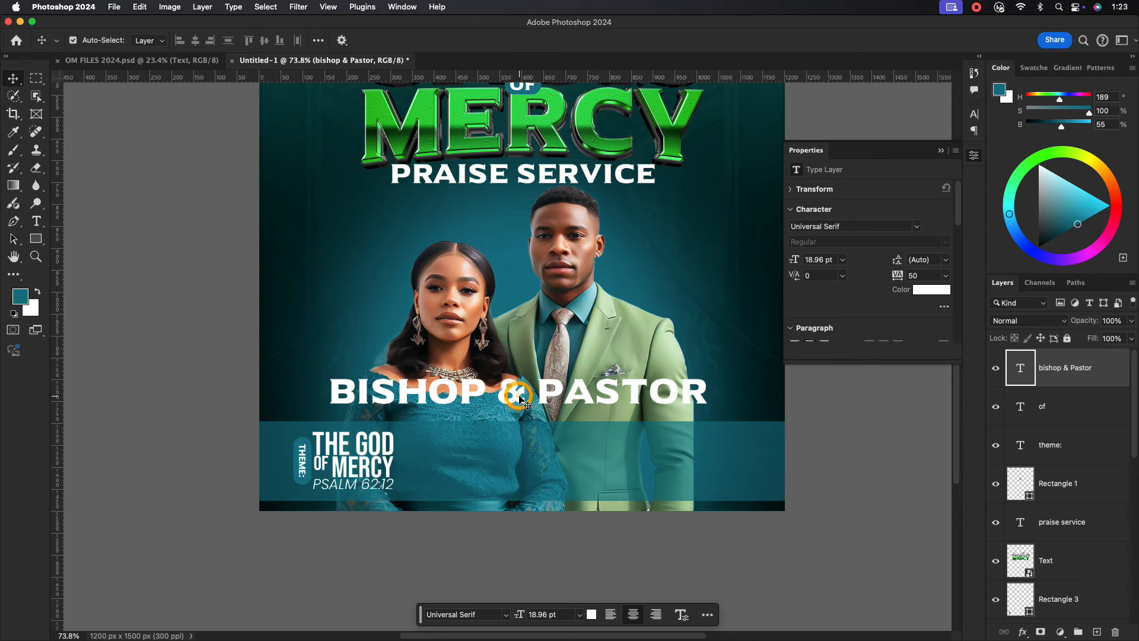
pyautogui.press('super+t')
pyautogui.moveTo(704, 396); pyautogui.dragTo(568, 394)
pyautogui.moveTo(544, 392); pyautogui.dragTo(530, 453)
pyautogui.click(653, 41)
# Retype the copy as the pastor's name, split across two lines.
pyautogui.doubleClick(529, 453)
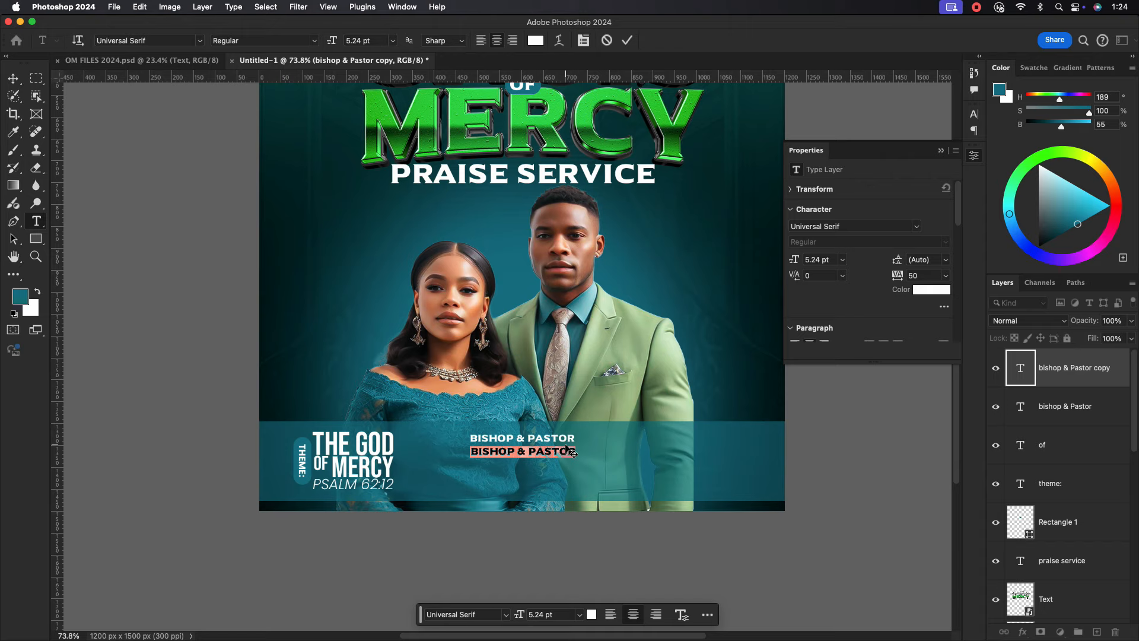
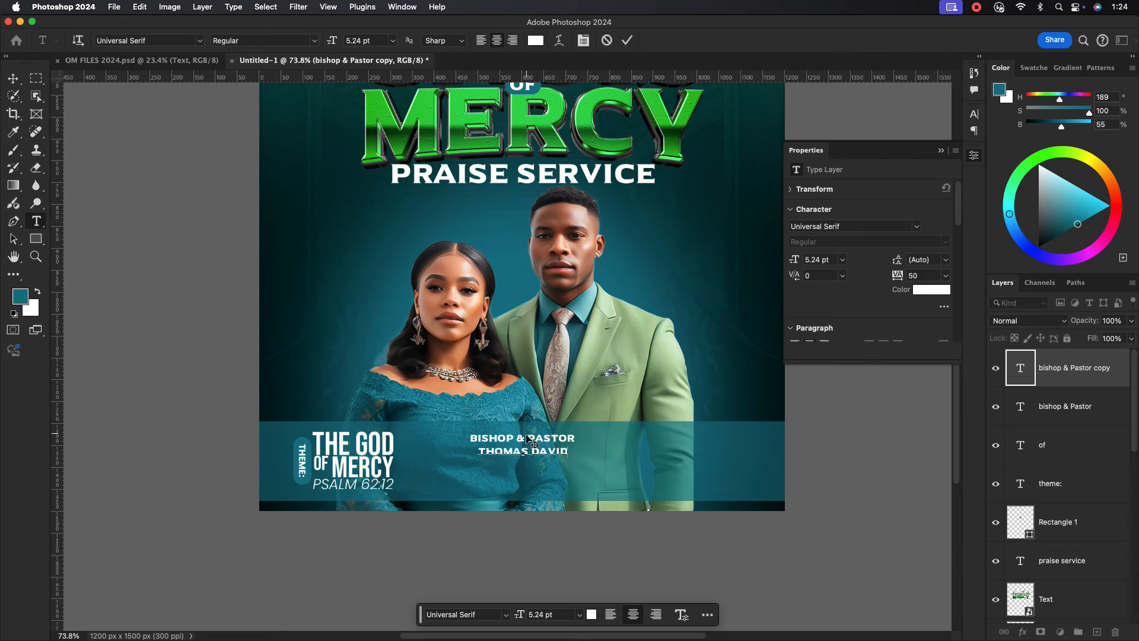
pyautogui.press('Return')
# Set the pastor's name to 13 pt with 10 pt leading.
pyautogui.click(627, 40)
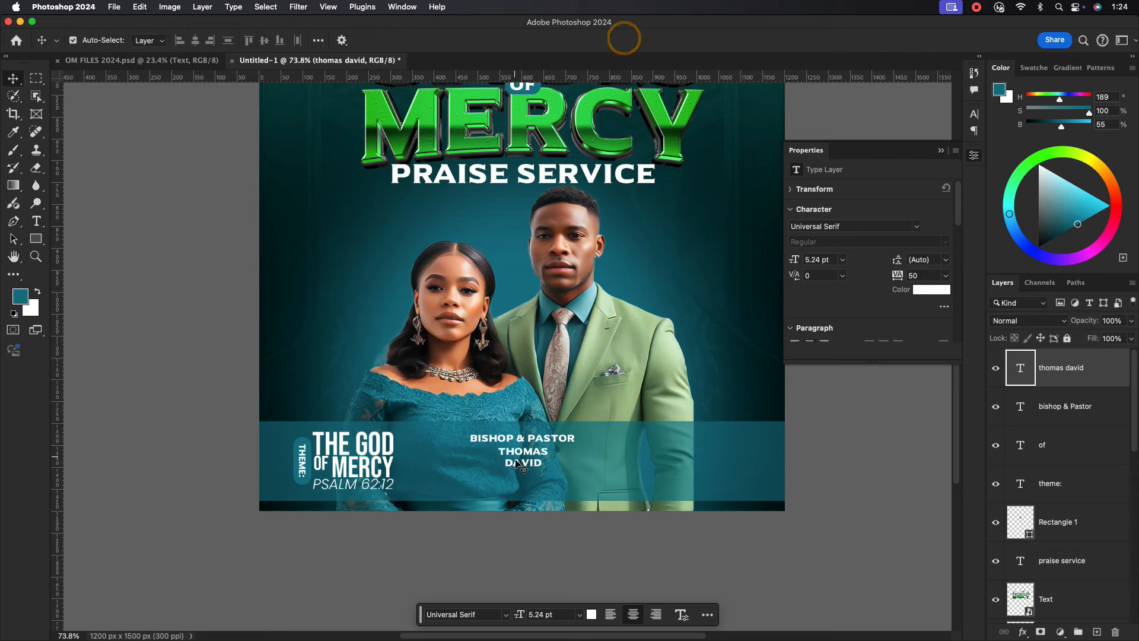
pyautogui.click(974, 113)
pyautogui.click(831, 151)
pyautogui.write('13')
pyautogui.press('Return')
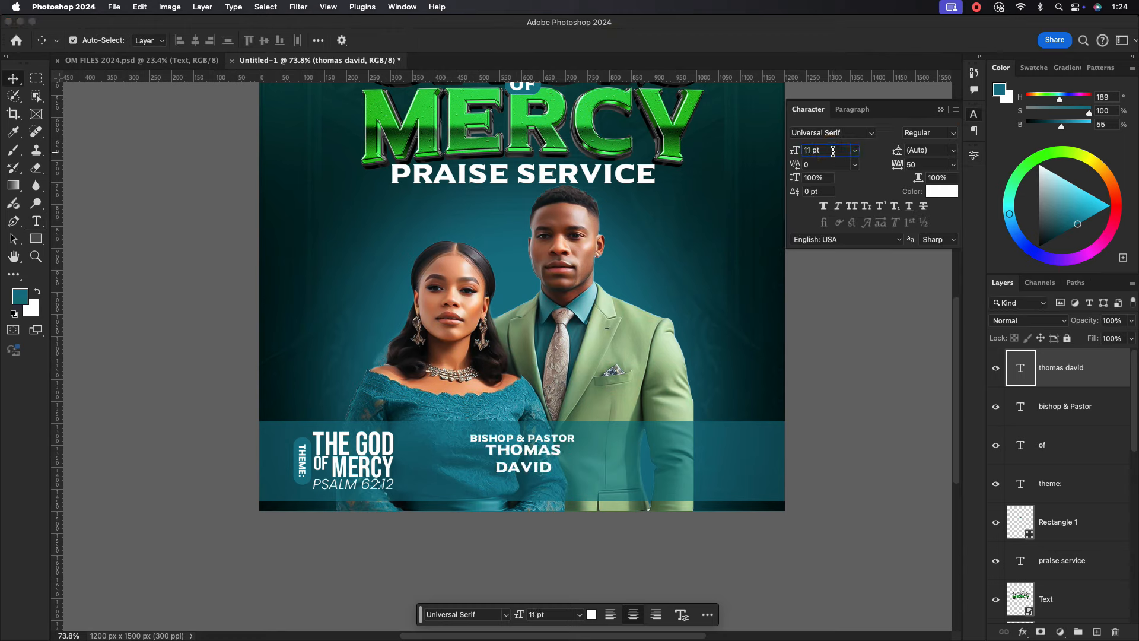
pyautogui.moveTo(548, 446); pyautogui.dragTo(550, 454)
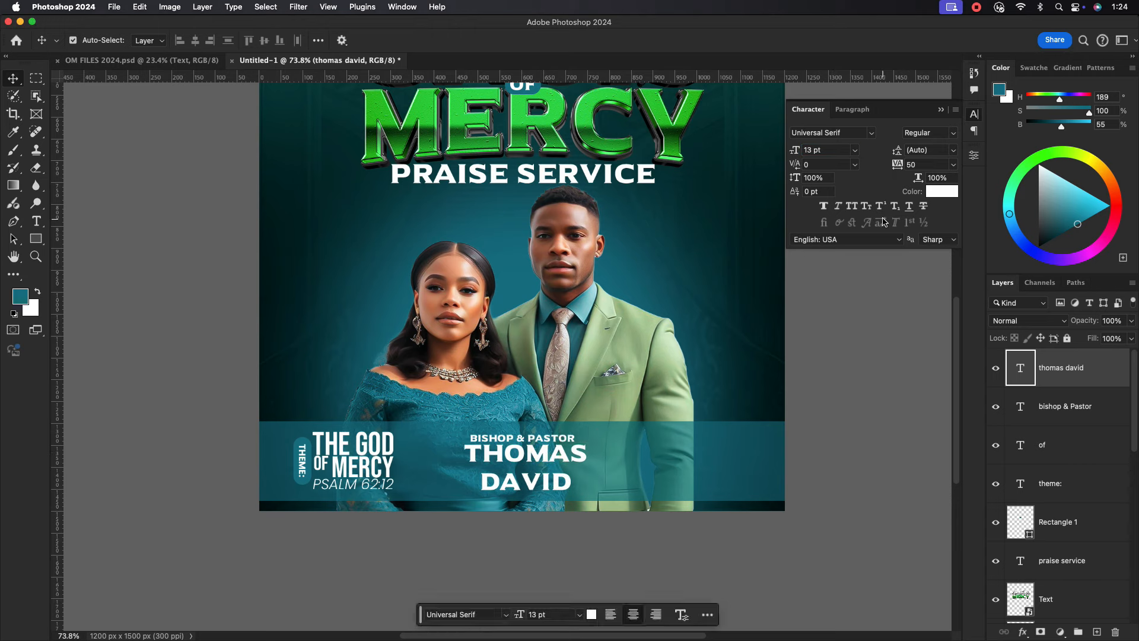
pyautogui.write('10')
pyautogui.press('Return')
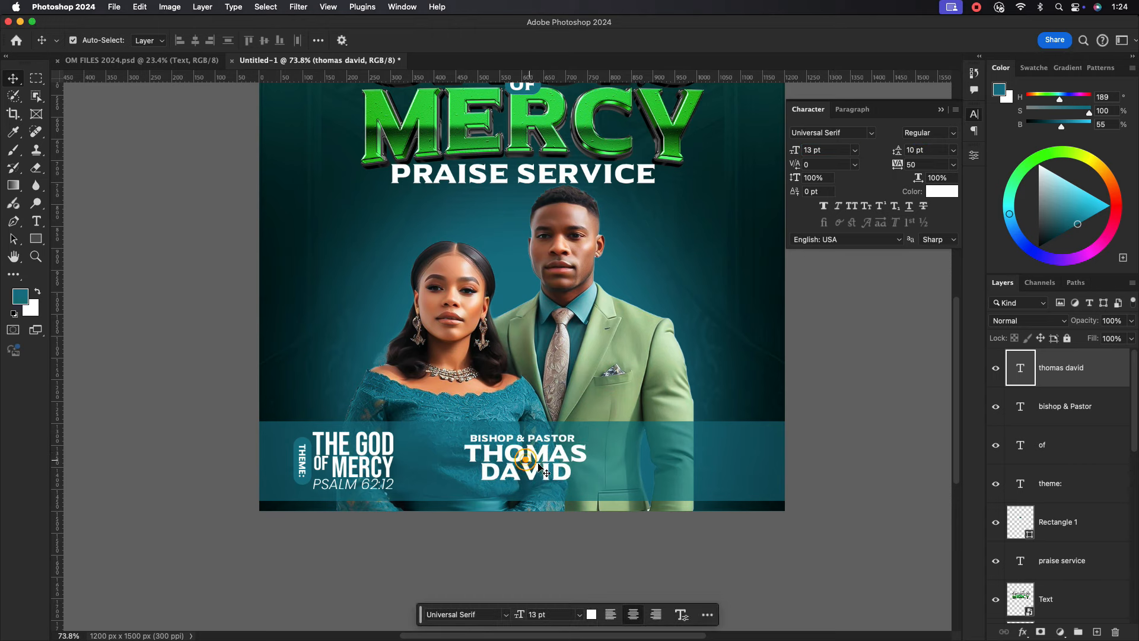
# Duplicate BISHOP & PASTOR below the name, retype it as {SENIOR PASTORS}, and align it.
pyautogui.click(534, 441)
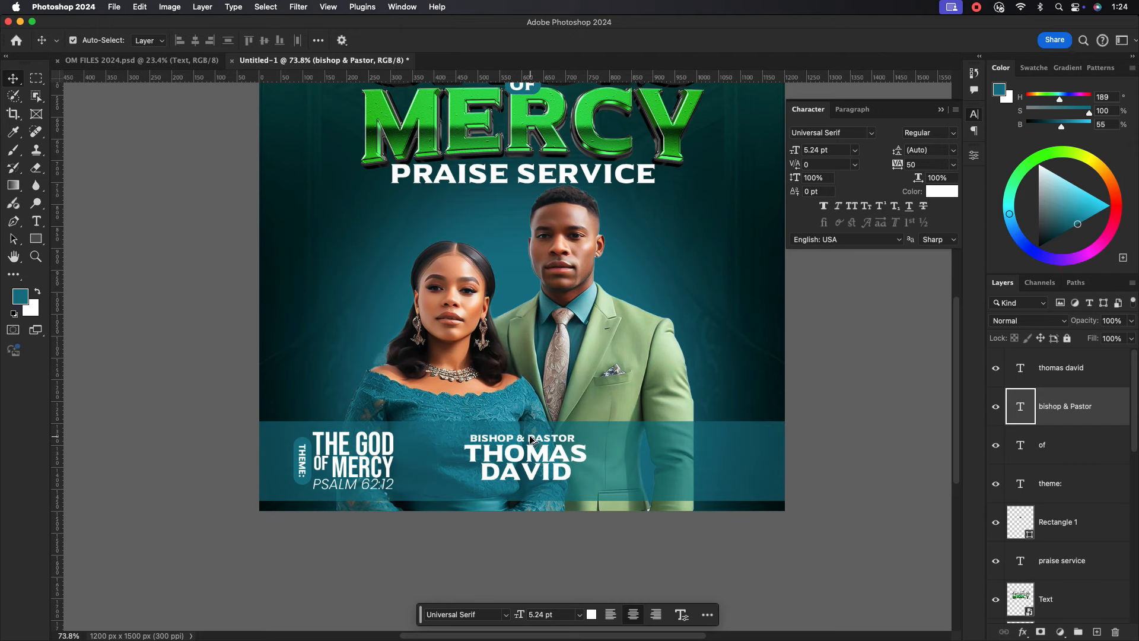
pyautogui.moveTo(532, 439); pyautogui.dragTo(532, 494)
pyautogui.doubleClick(569, 492)
pyautogui.write('SEN')
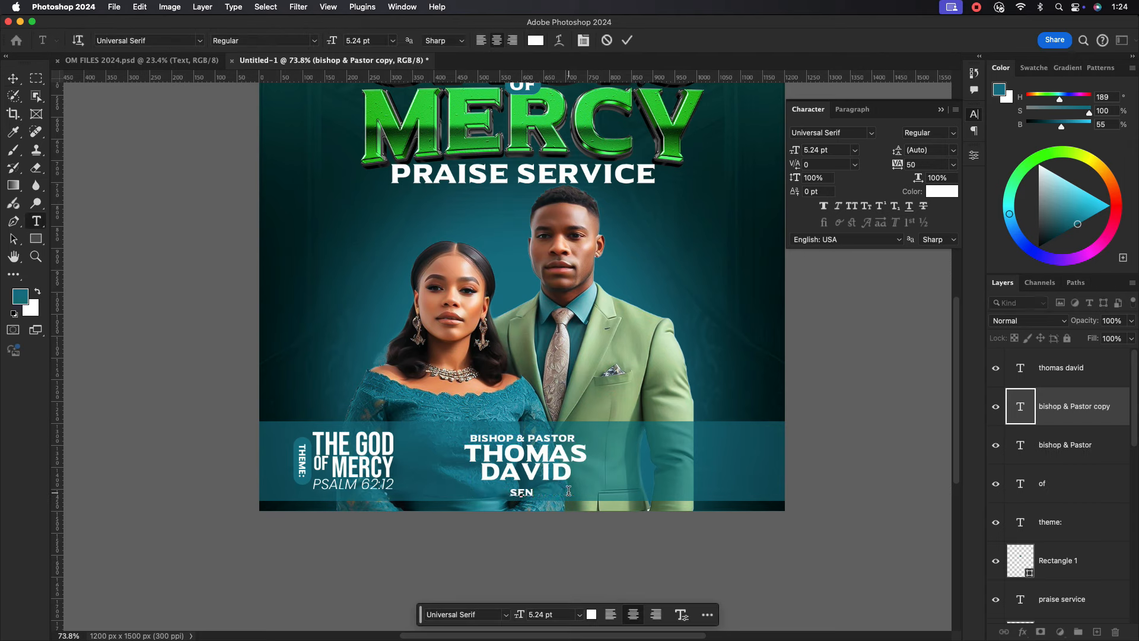
pyautogui.write('IOR PASTOR')
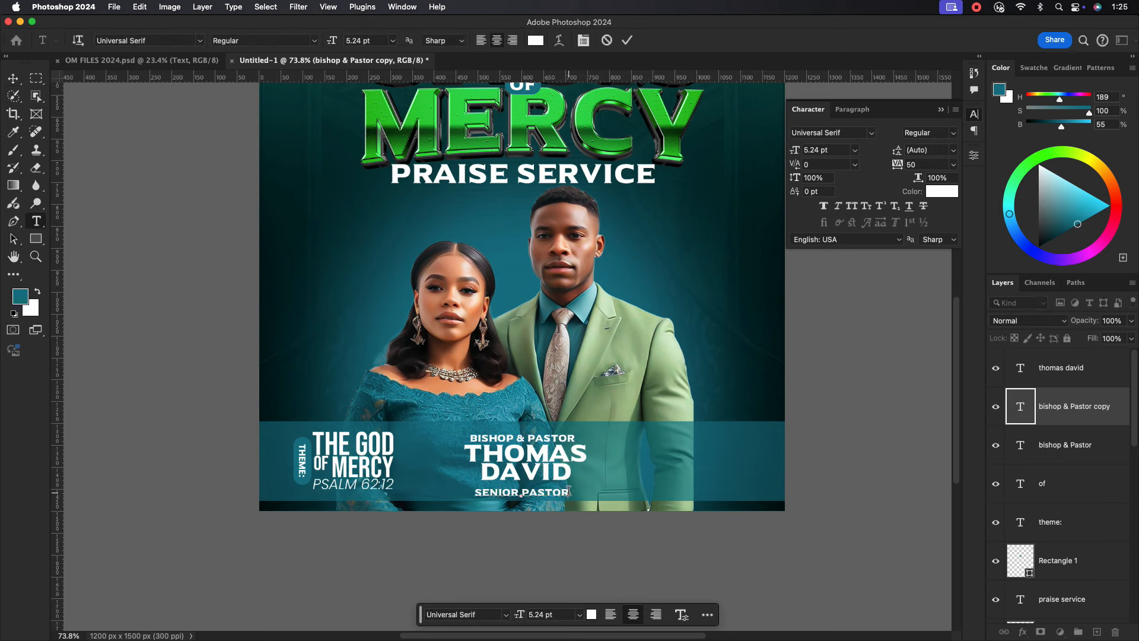
pyautogui.write('S')
pyautogui.write('S')
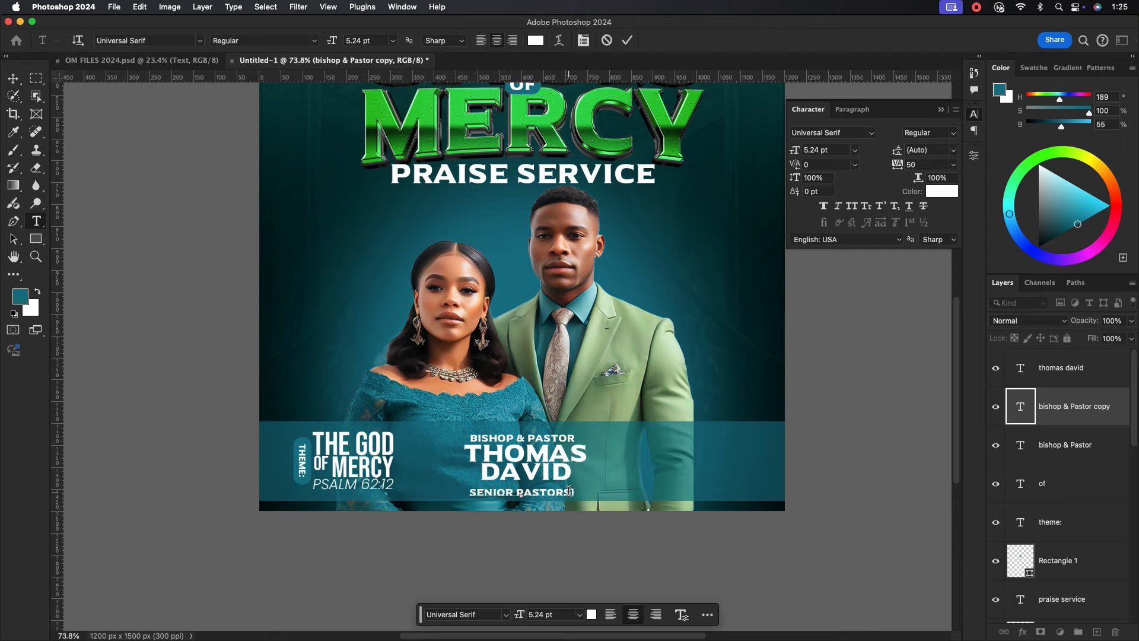
pyautogui.write('(')
pyautogui.click(628, 43)
pyautogui.press('v')
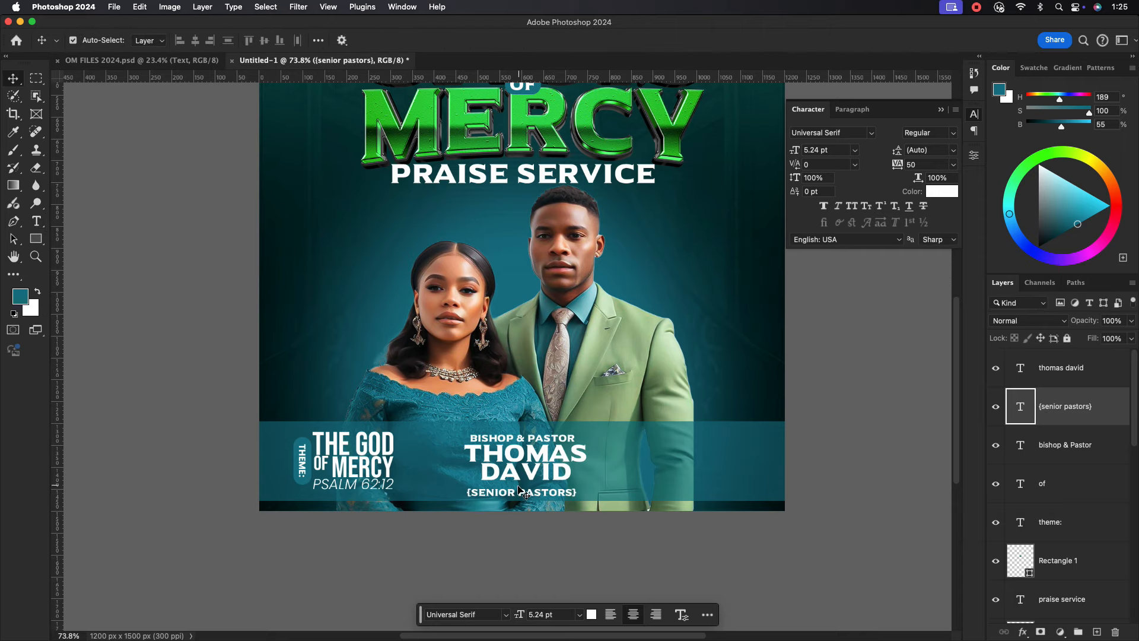
pyautogui.moveTo(522, 495); pyautogui.dragTo(522, 491)
# Nudge the pastor's name down and select it together with the BISHOP & PASTOR layer.
pyautogui.click(520, 470)
pyautogui.press('Down')
pyautogui.press('Down')
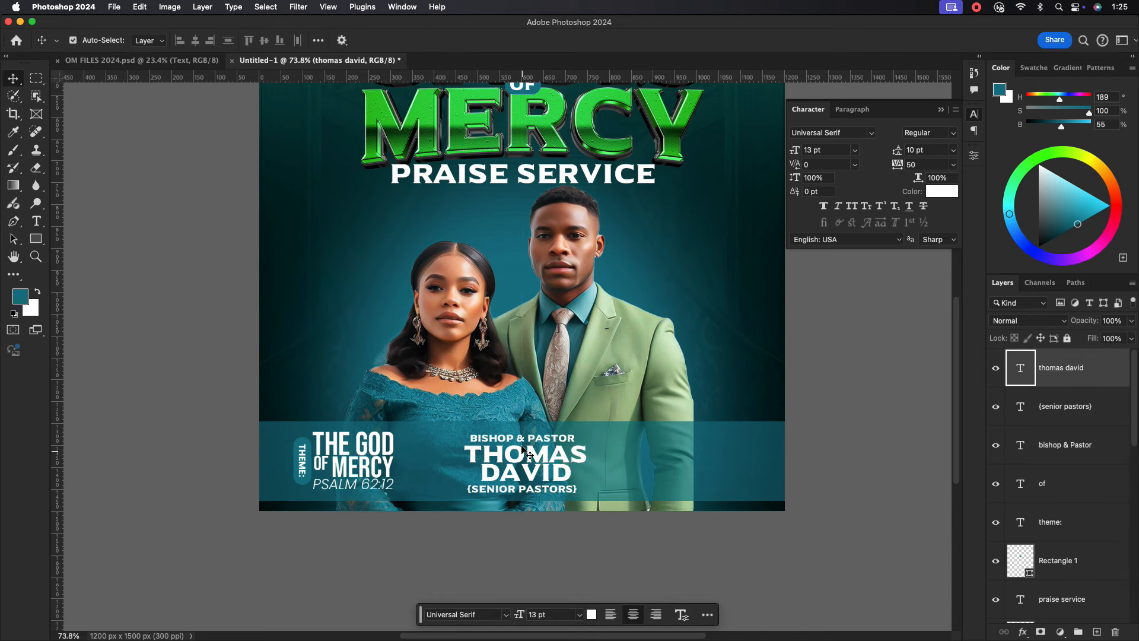
pyautogui.click(521, 438)
pyautogui.scroll(-2, 534, 462)
pyautogui.click(534, 462)
pyautogui.scroll(3, 544, 465)
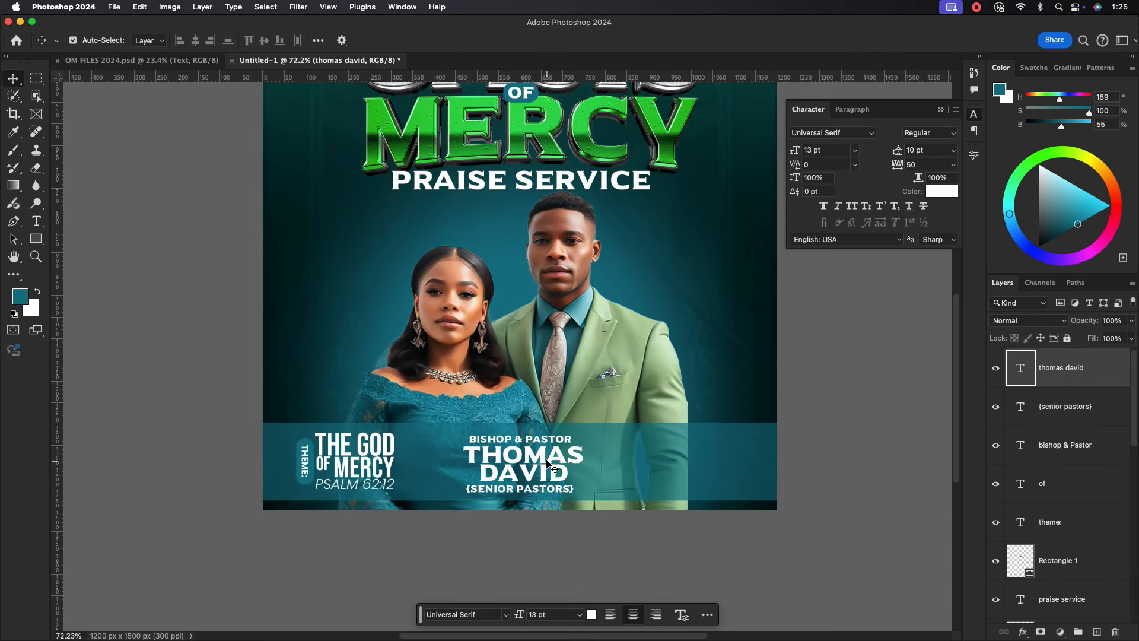
pyautogui.click(525, 439)
pyautogui.keyDown('shift'); pyautogui.click(521, 475); pyautogui.keyUp('shift')
# Move the three pastor text lines slightly up and left together.
pyautogui.keyDown('shift'); pyautogui.click(519, 493); pyautogui.keyUp('shift')
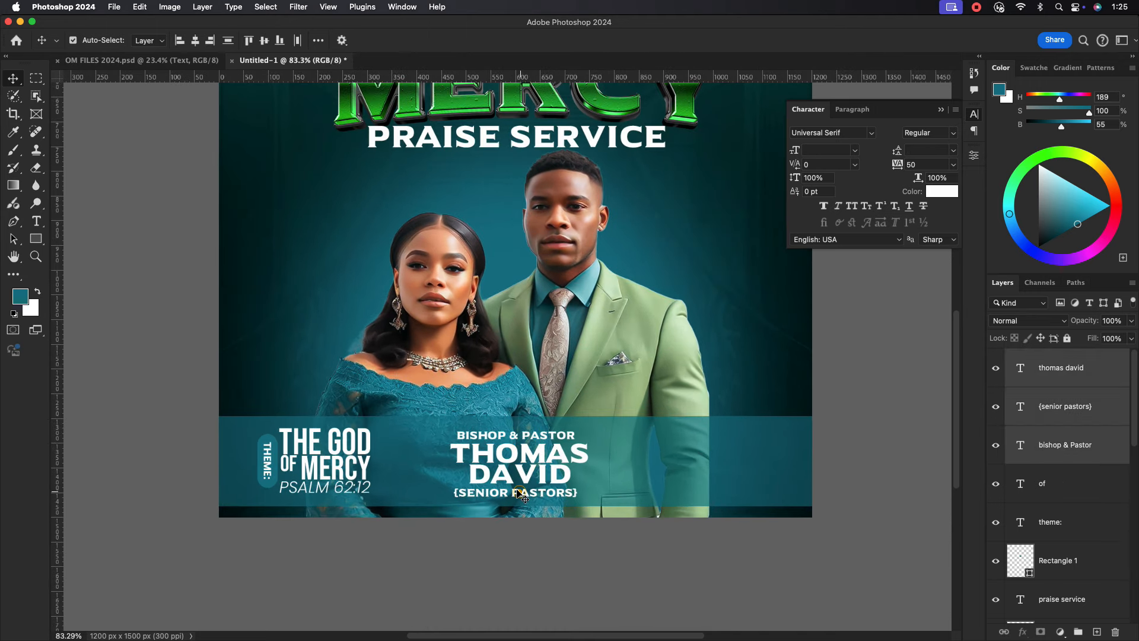
pyautogui.moveTo(523, 470); pyautogui.dragTo(520, 468)
pyautogui.click(635, 379)
pyautogui.scroll(-5, 635, 379)
pyautogui.scroll(3, 635, 379)
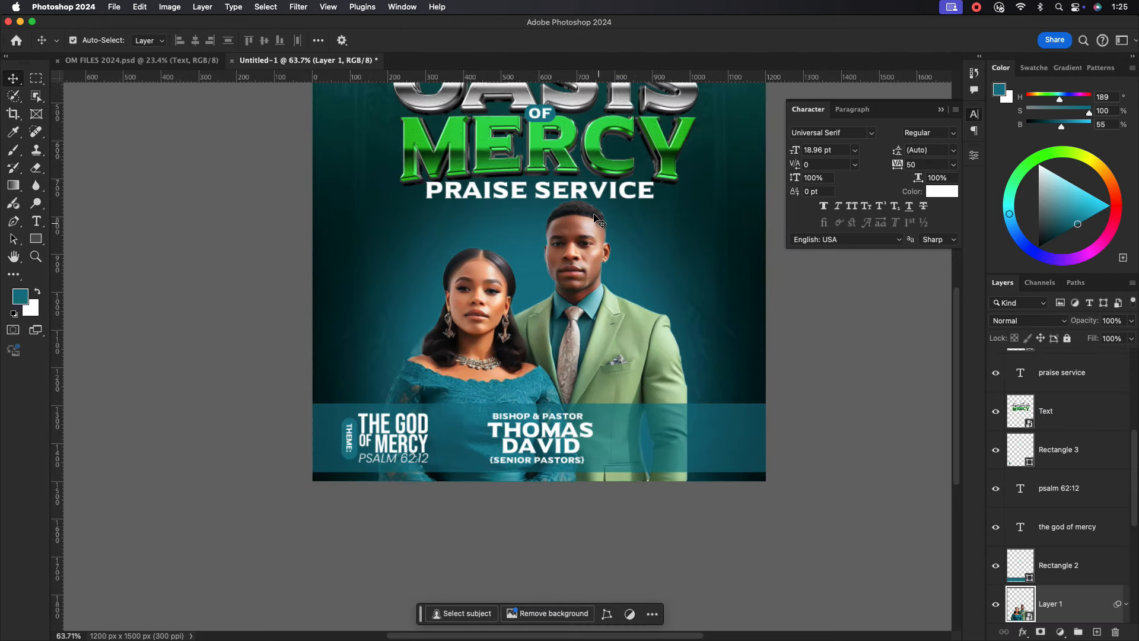
pyautogui.moveTo(587, 198); pyautogui.dragTo(549, 370)
# Duplicate THE VISIONARY CHURCH OF NATION onto the right side of the teal band, above the photo layer.
pyautogui.click(508, 122)
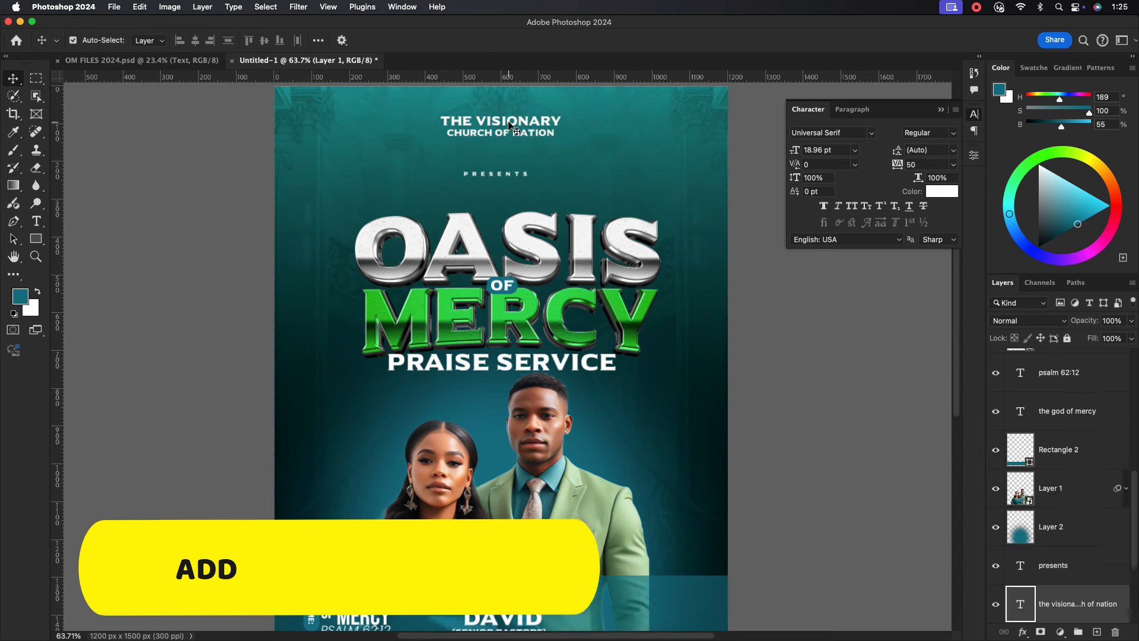
pyautogui.moveTo(508, 122); pyautogui.dragTo(645, 604)
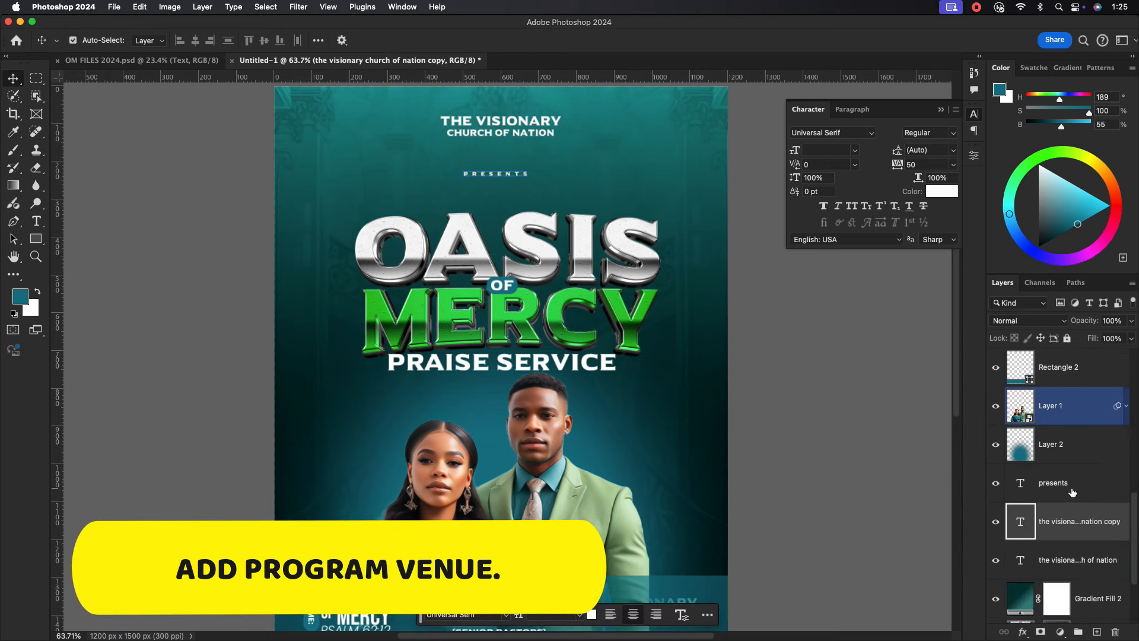
pyautogui.moveTo(1078, 526); pyautogui.dragTo(1074, 350)
pyautogui.click(623, 529)
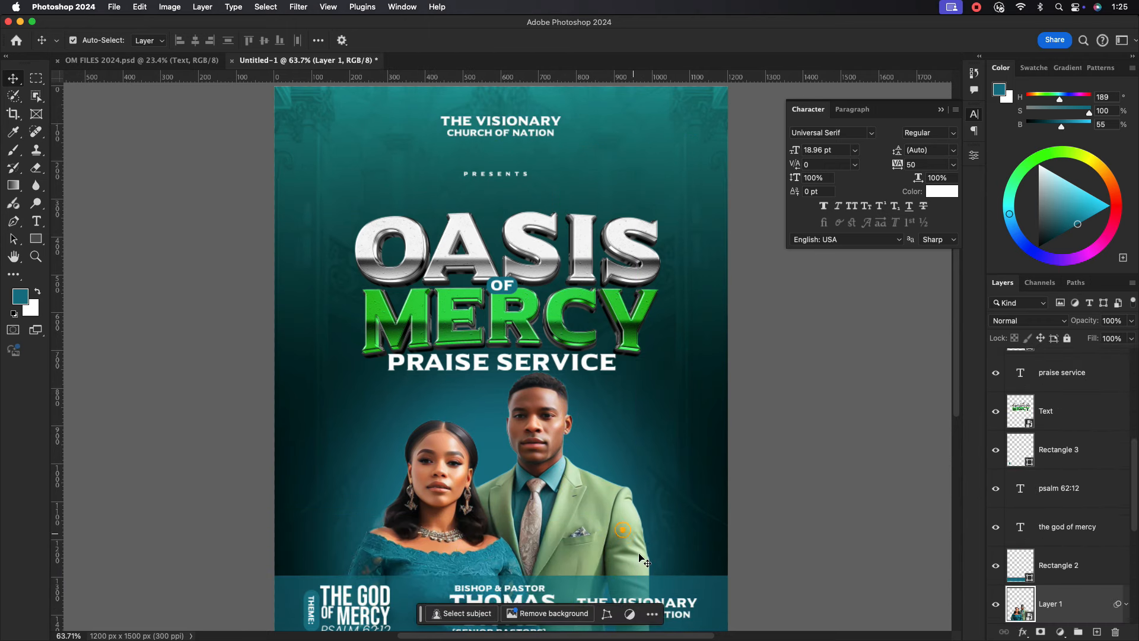
pyautogui.moveTo(631, 629); pyautogui.dragTo(648, 516)
pyautogui.scroll(5, 652, 521)
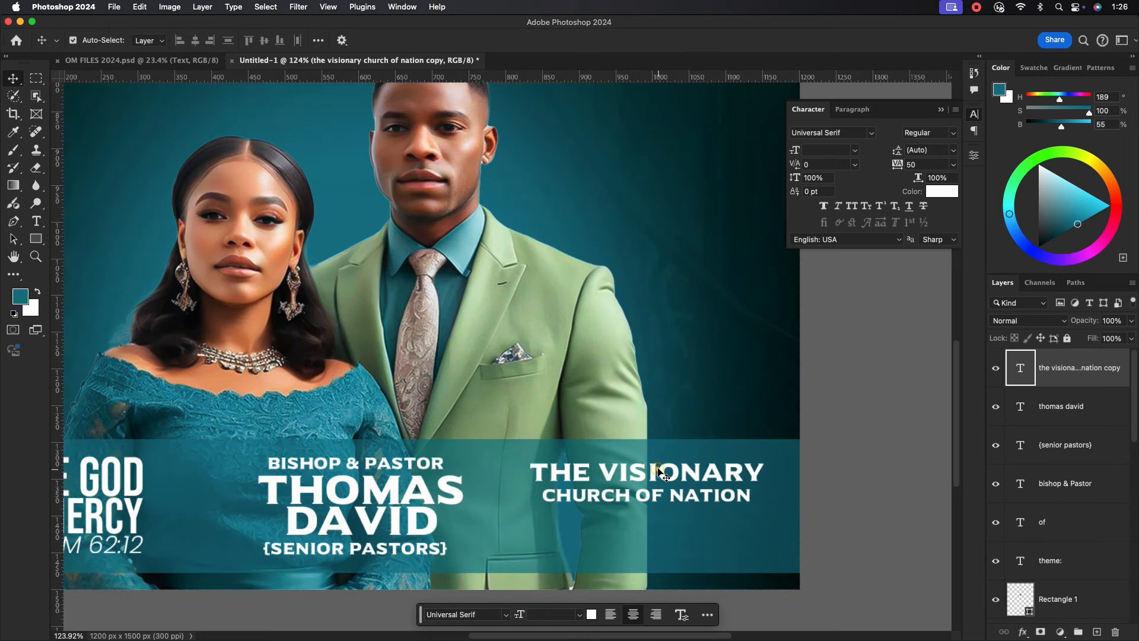
pyautogui.scroll(-3, 659, 492)
pyautogui.moveTo(673, 477); pyautogui.dragTo(678, 475)
pyautogui.click(677, 463)
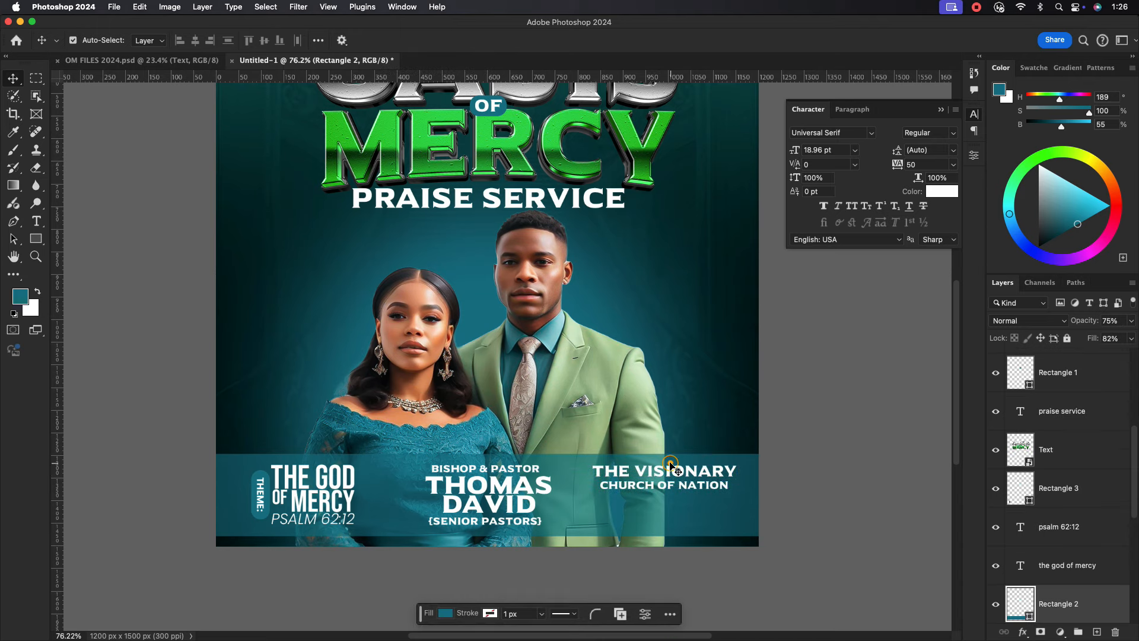
pyautogui.hotkey('ctrl', 't')
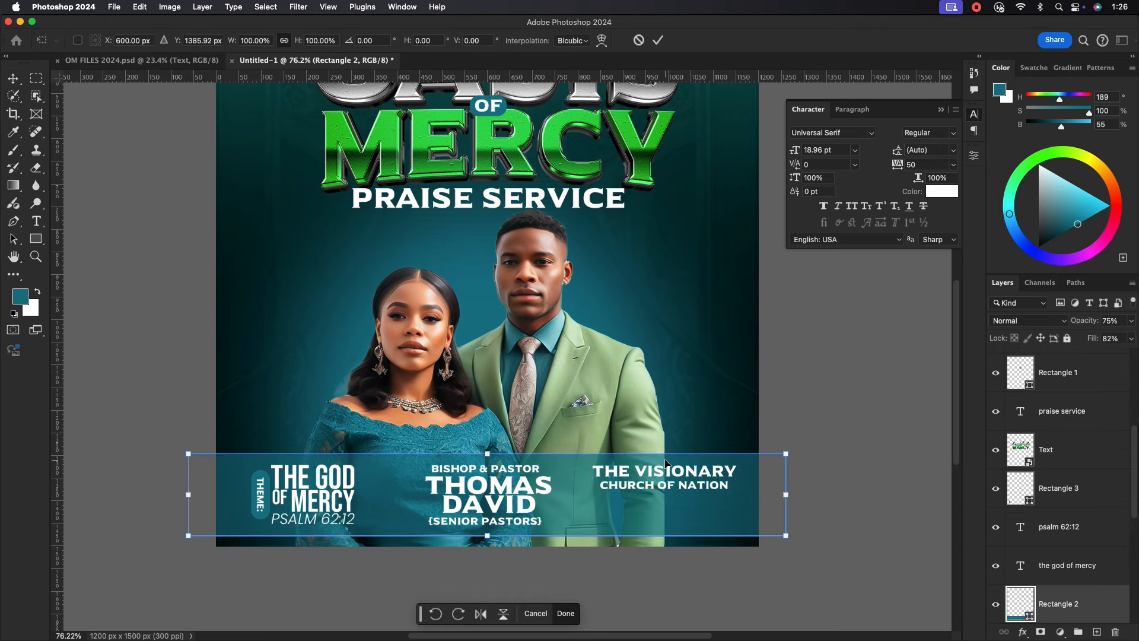
# Use Free Transform to make the church name copy slightly narrower.
pyautogui.click(657, 40)
pyautogui.click(665, 475)
pyautogui.hotkey('ctrl', 't')
pyautogui.moveTo(737, 480); pyautogui.dragTo(724, 479)
pyautogui.click(657, 40)
# Add the address lines ROAD and OFF. KEY so the block ends with LONDON.
pyautogui.click(695, 481)
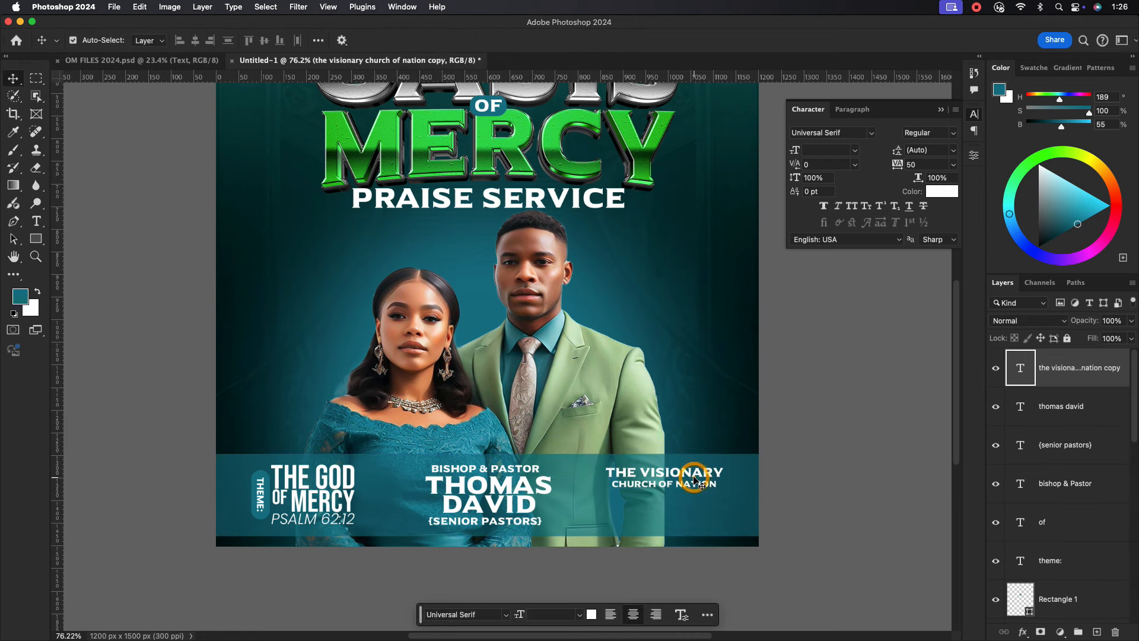
pyautogui.doubleClick(695, 481)
pyautogui.click(712, 482)
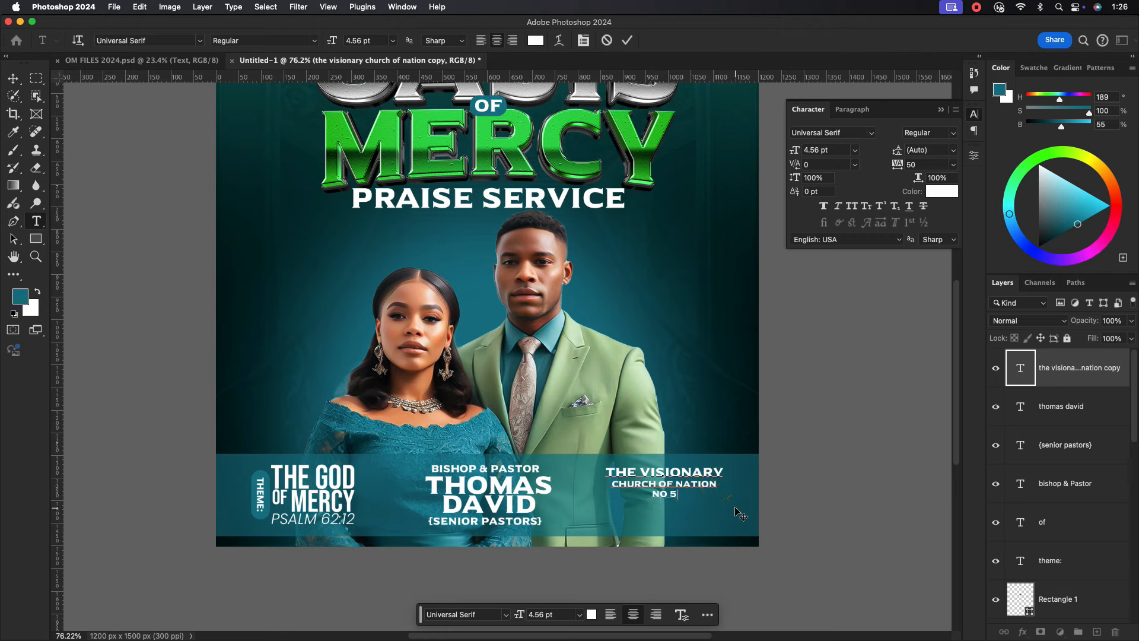
pyautogui.write('RO')
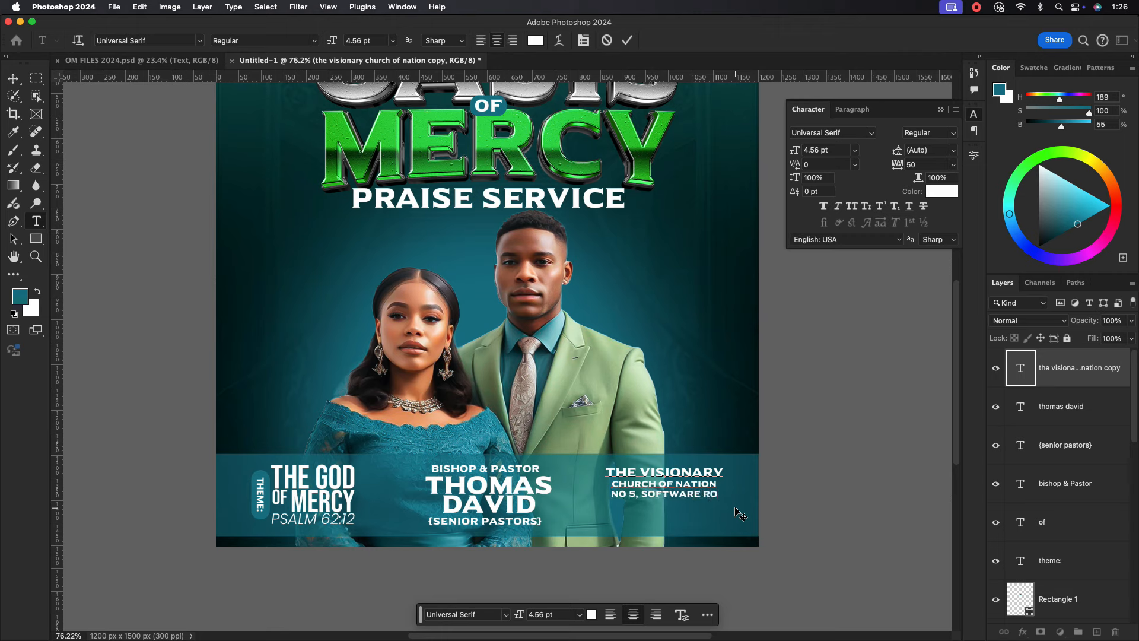
pyautogui.write('AD')
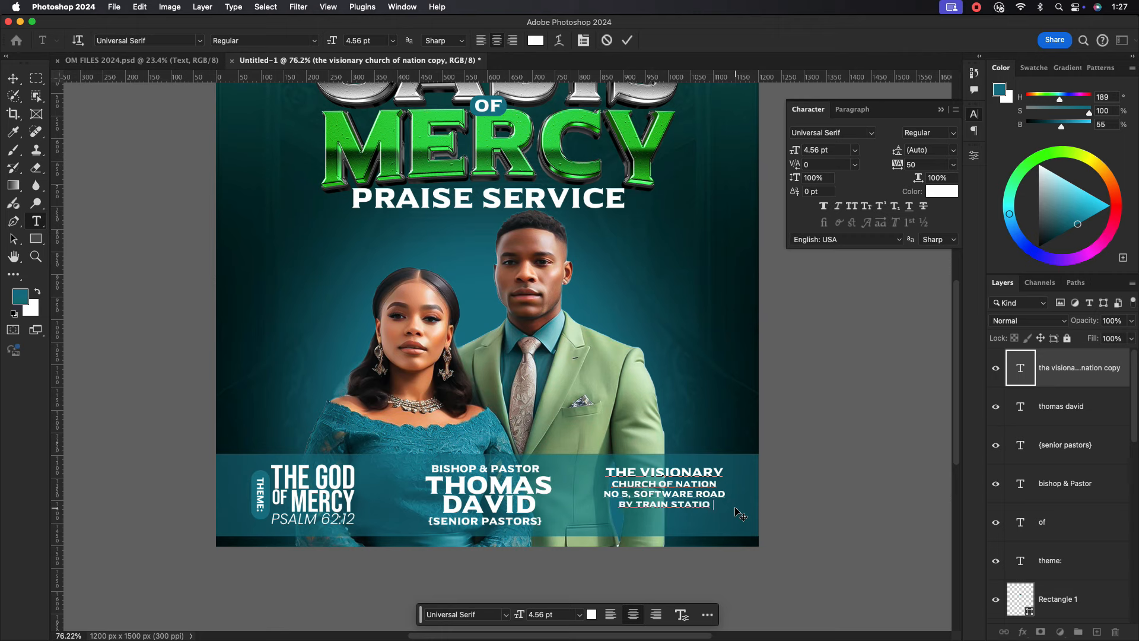
pyautogui.write('OFF')
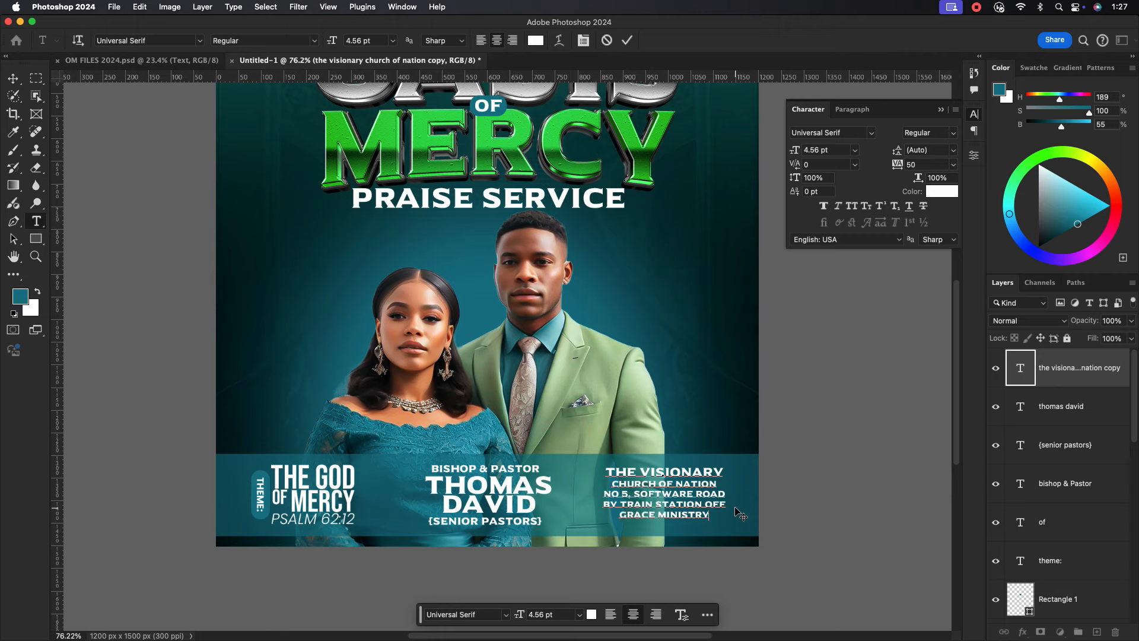
pyautogui.write('.')
pyautogui.write(' KEY LONDON')
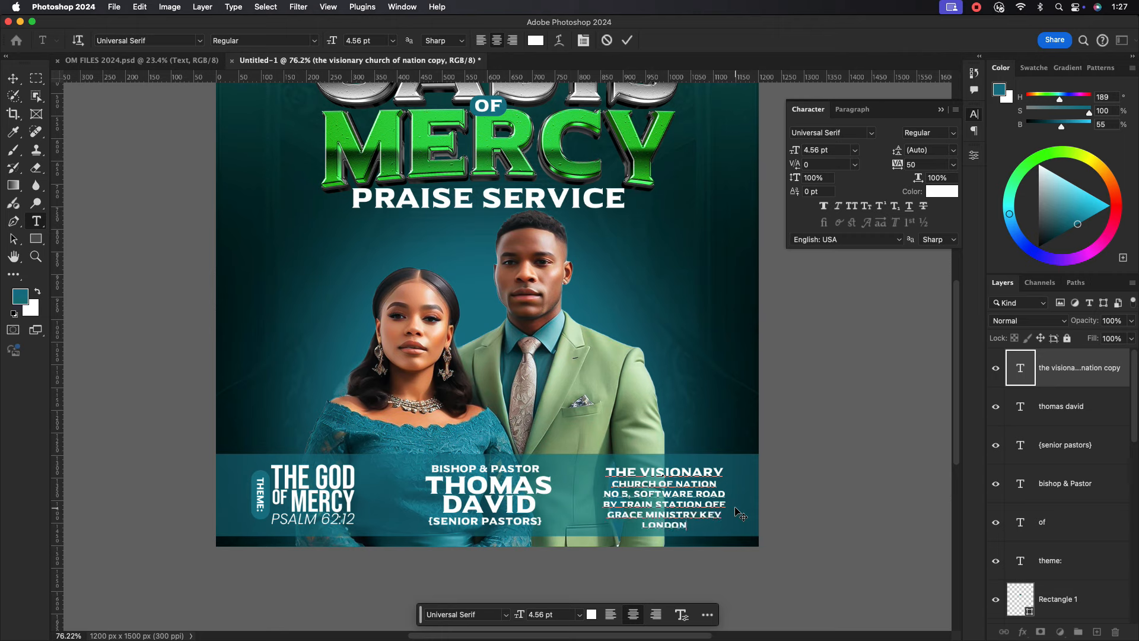
pyautogui.click(627, 42)
pyautogui.press('v')
pyautogui.scroll(5, 674, 529)
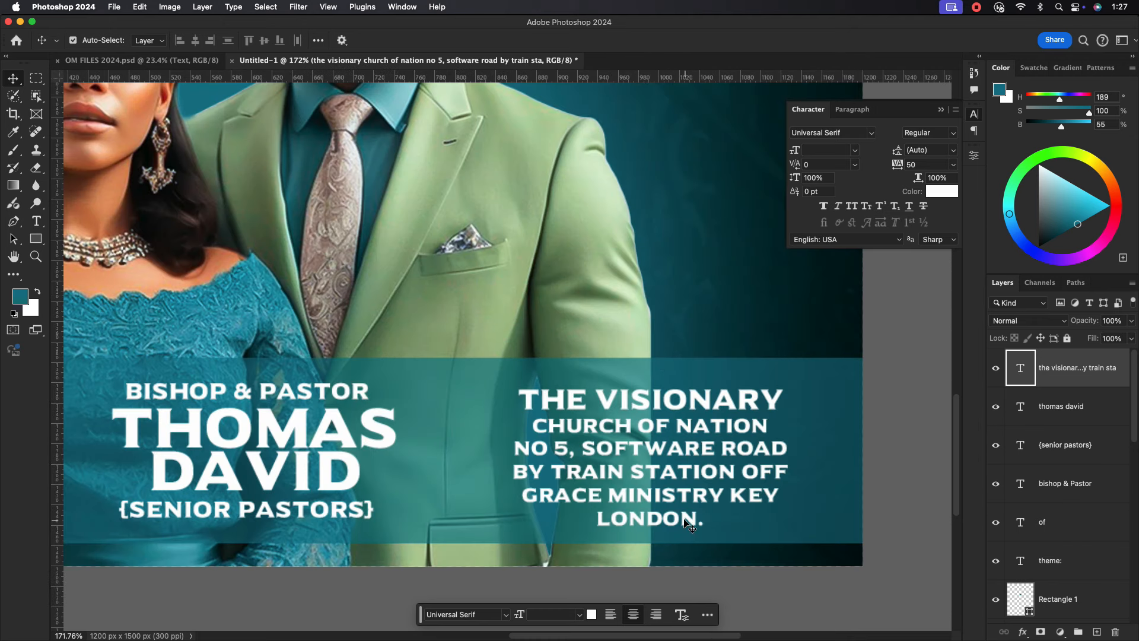
pyautogui.scroll(-4, 659, 453)
# Set the last four address lines to Poppins SemiBold in all capitals.
pyautogui.doubleClick(666, 456)
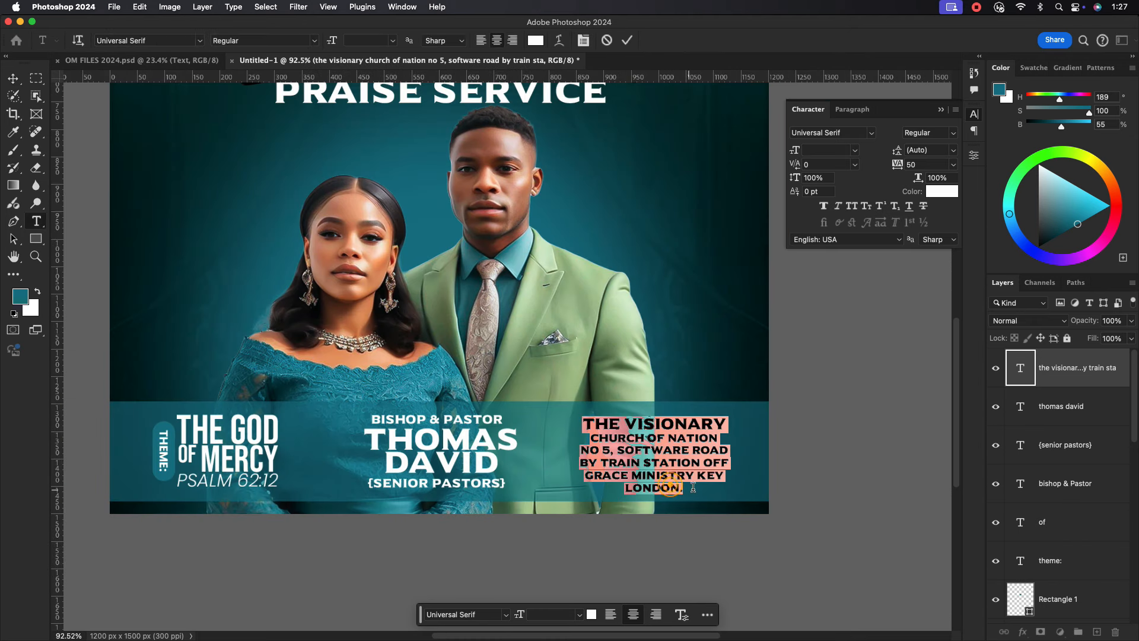
pyautogui.moveTo(686, 490); pyautogui.dragTo(578, 453)
pyautogui.click(852, 134)
pyautogui.write('Poppins')
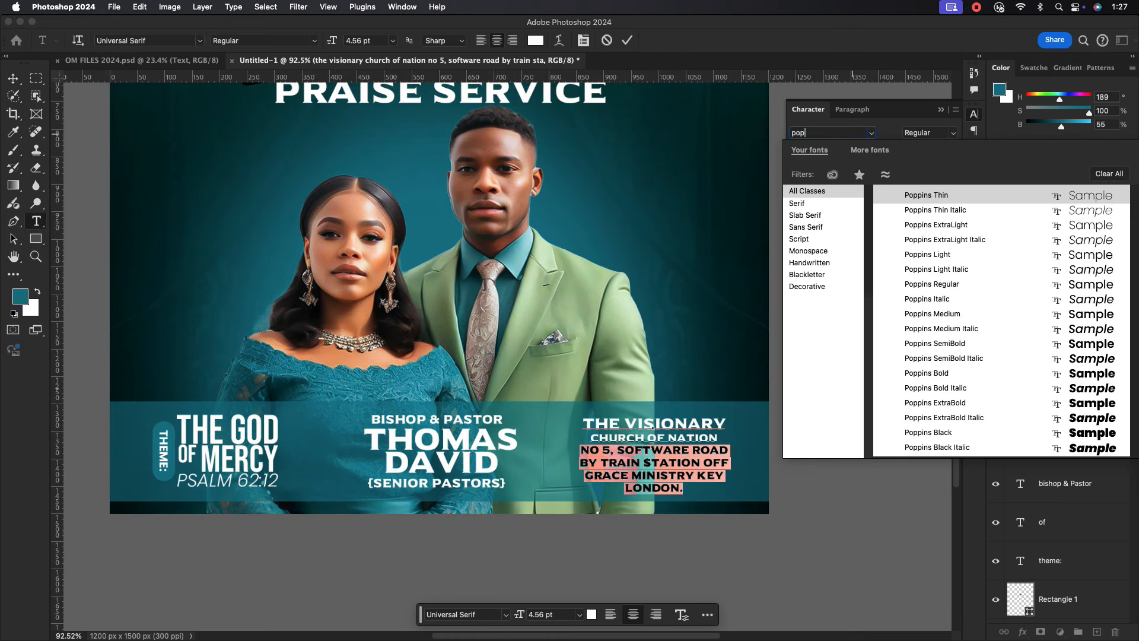
pyautogui.click(961, 343)
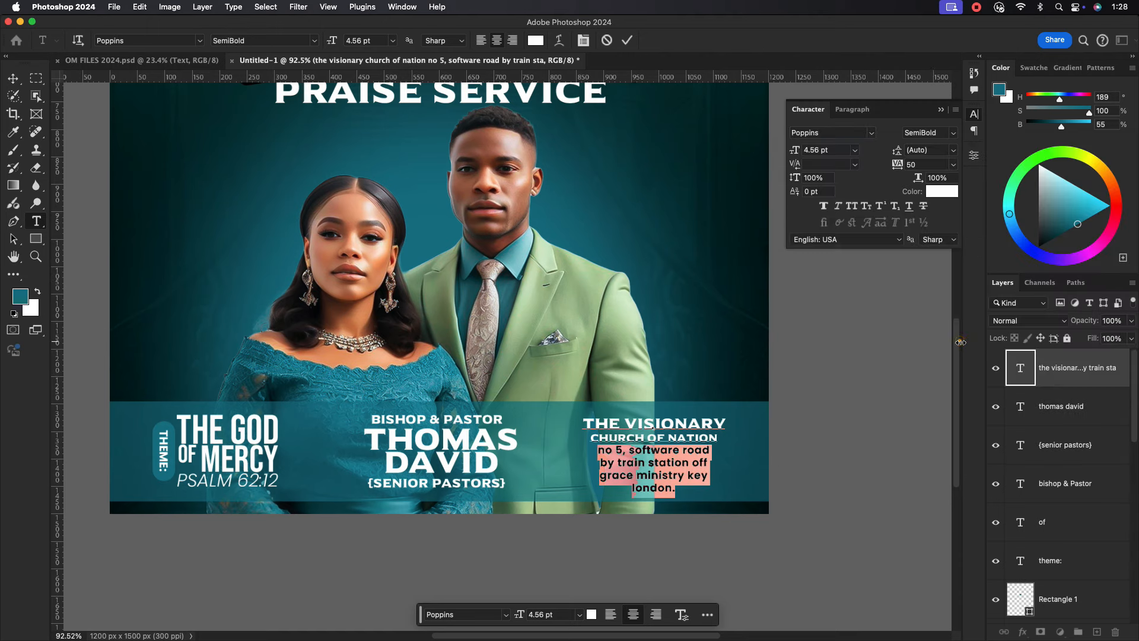
pyautogui.click(852, 205)
pyautogui.click(627, 40)
pyautogui.press('v')
pyautogui.scroll(2, 679, 446)
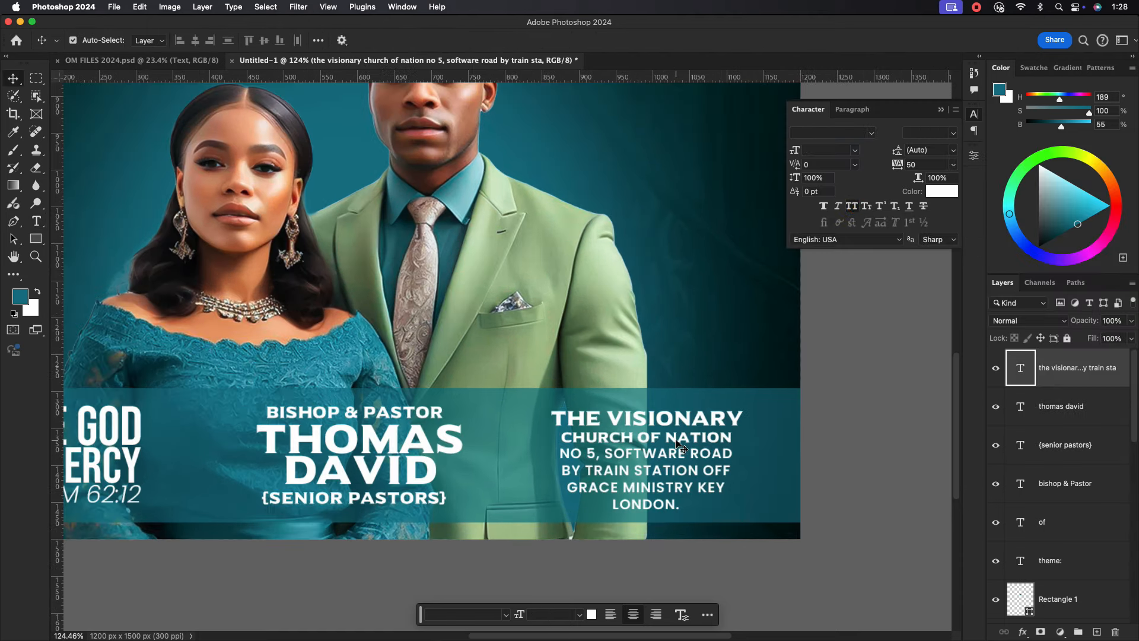
# Enlarge the CHURCH OF NATION line to 5 pt.
pyautogui.tripleClick(677, 437)
pyautogui.doubleClick(821, 150)
pyautogui.write('5')
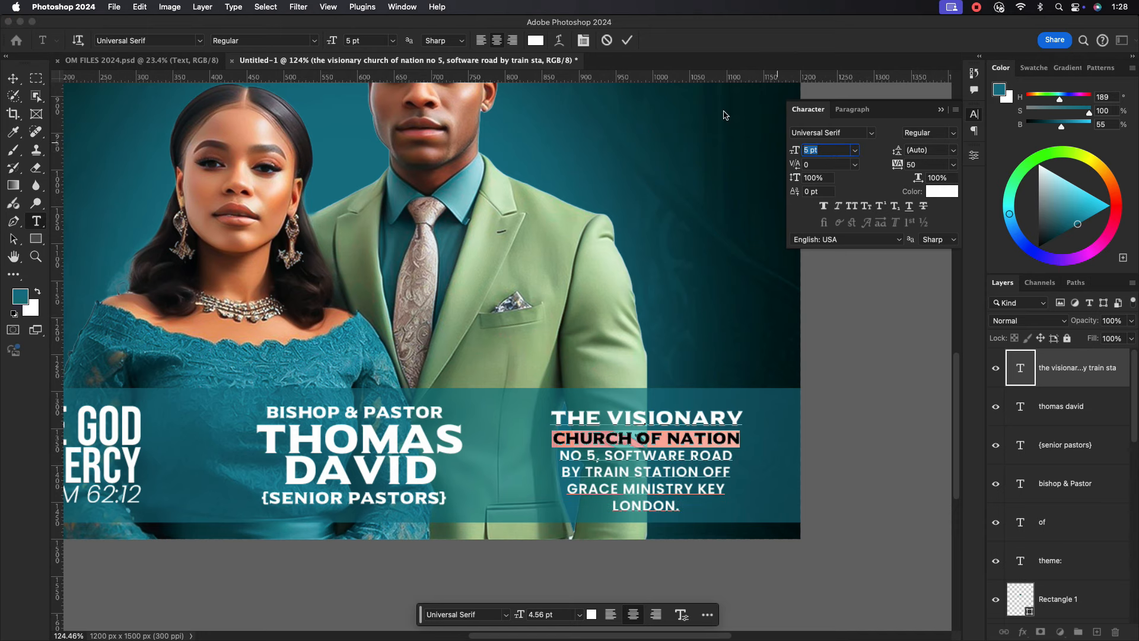
pyautogui.click(627, 40)
pyautogui.press('v')
pyautogui.scroll(-3, 650, 457)
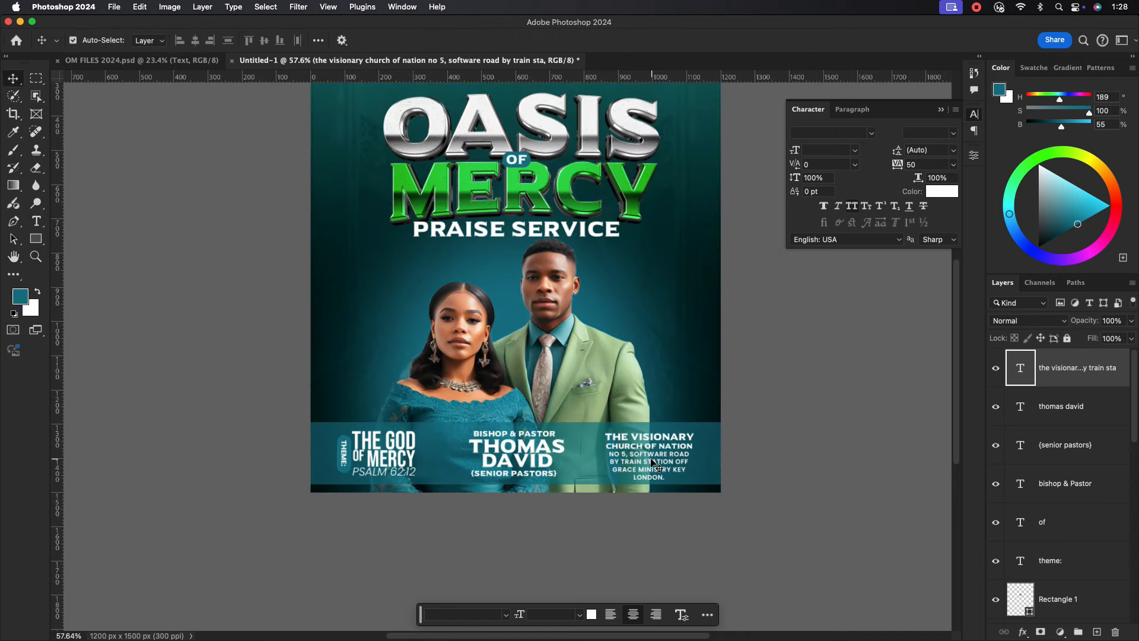
# Tighten the address block's leading to 5 pt and nudge the block into place.
pyautogui.moveTo(651, 460); pyautogui.dragTo(652, 455)
pyautogui.doubleClick(929, 152)
pyautogui.press('Up')
pyautogui.click(926, 165)
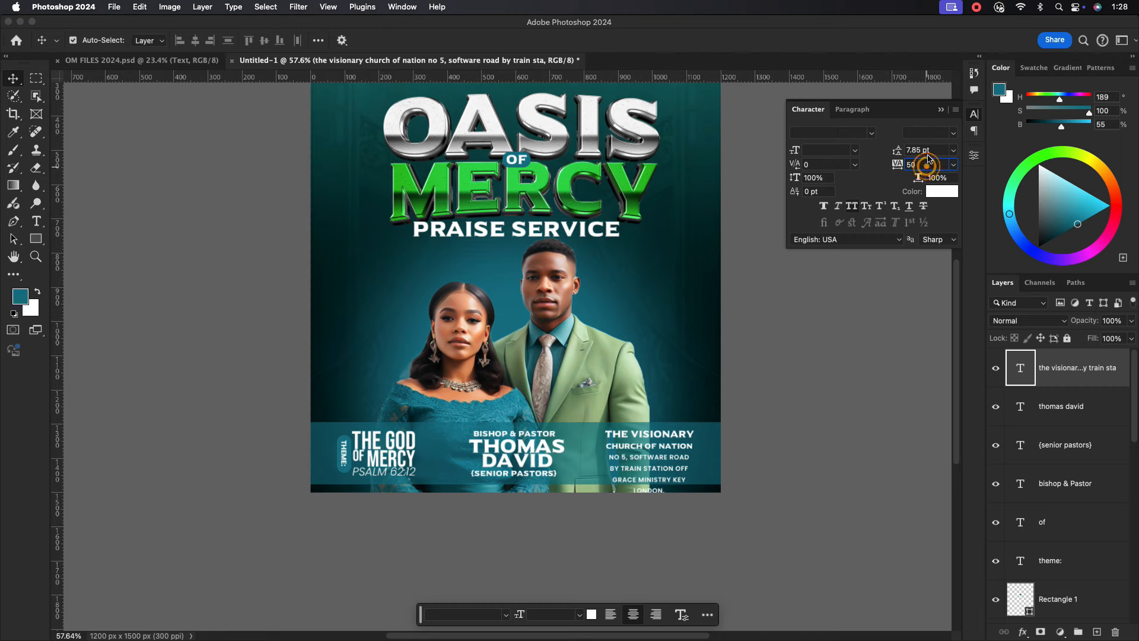
pyautogui.doubleClick(929, 152)
pyautogui.write('5')
pyautogui.press('Return')
pyautogui.moveTo(639, 446); pyautogui.dragTo(640, 449)
pyautogui.scroll(-1, 538, 437)
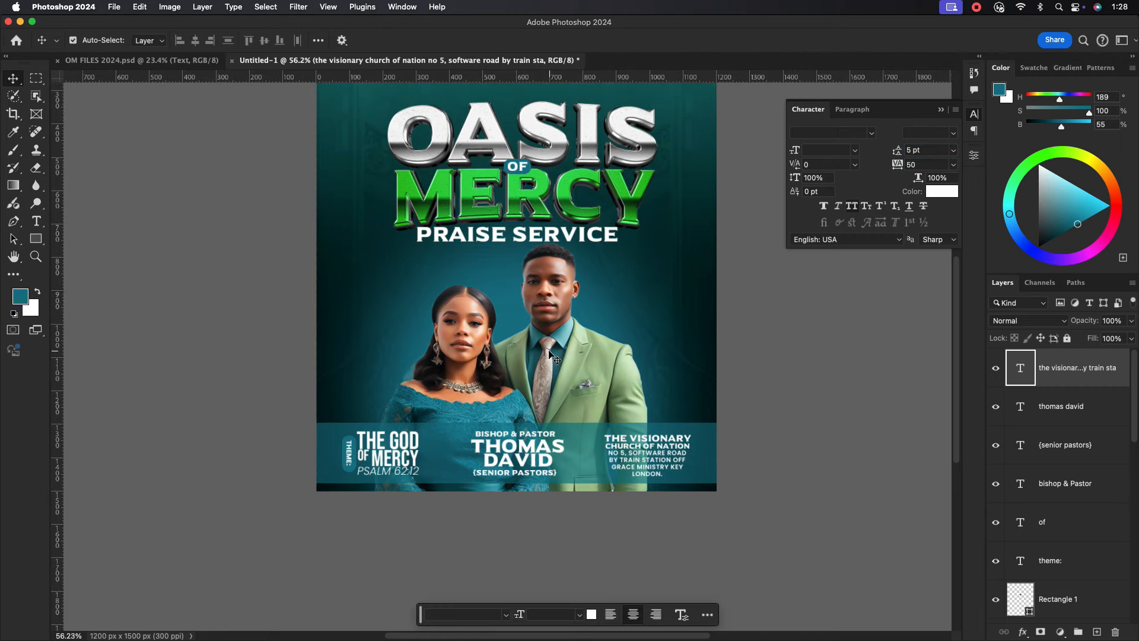
pyautogui.scroll(3, 549, 356)
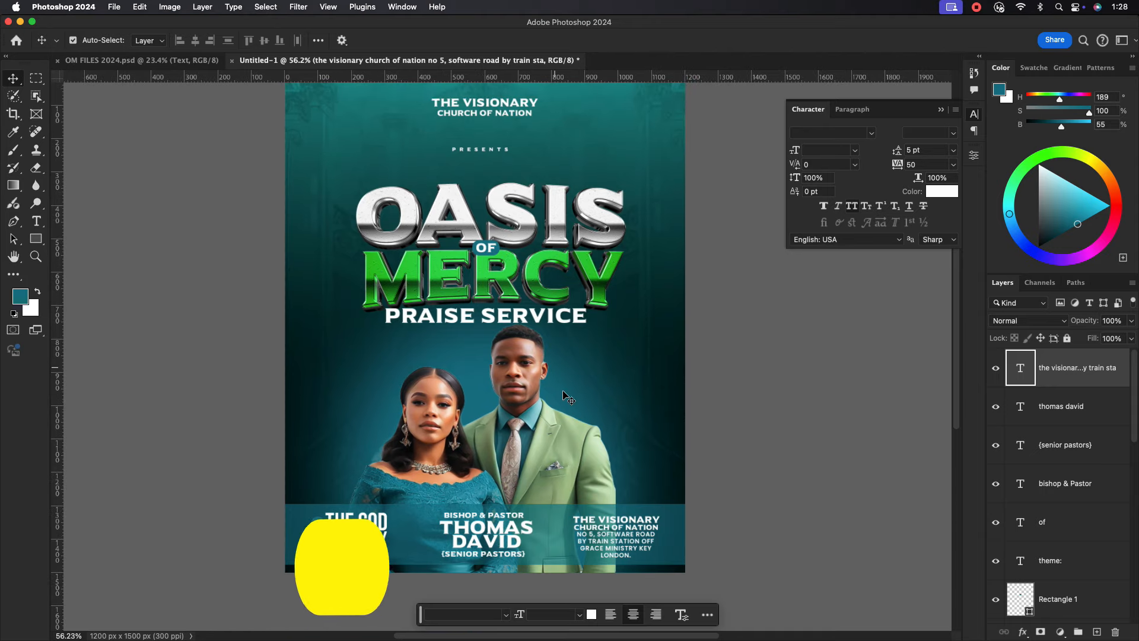
# Draw a tall teal rectangle left of the couple and remove its stroke.
pyautogui.press('u')
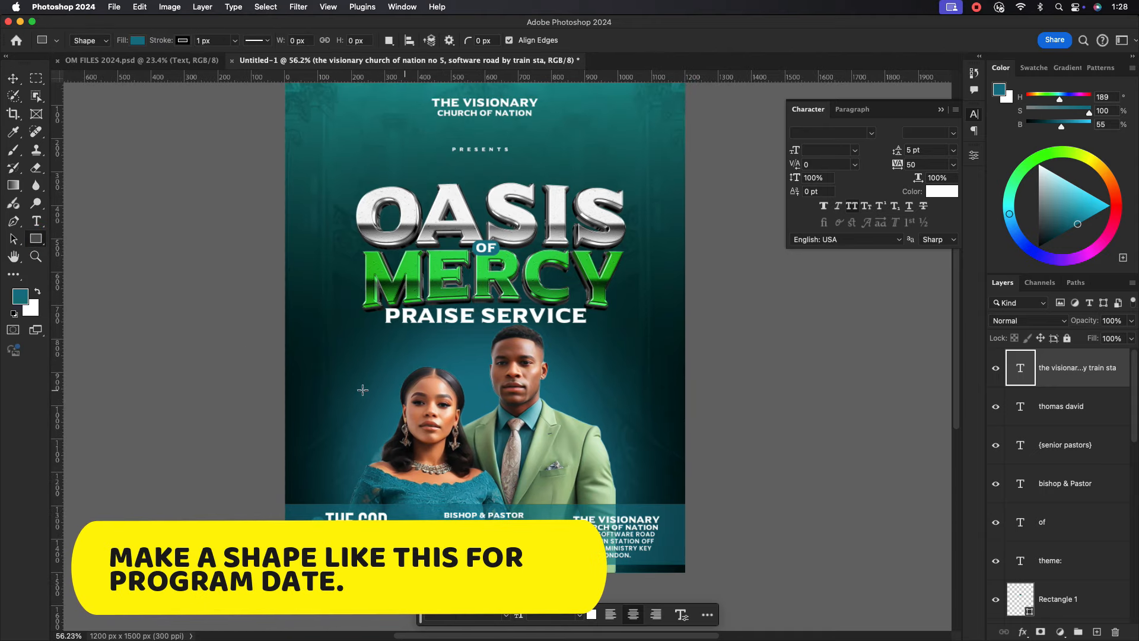
pyautogui.moveTo(315, 351); pyautogui.dragTo(360, 426)
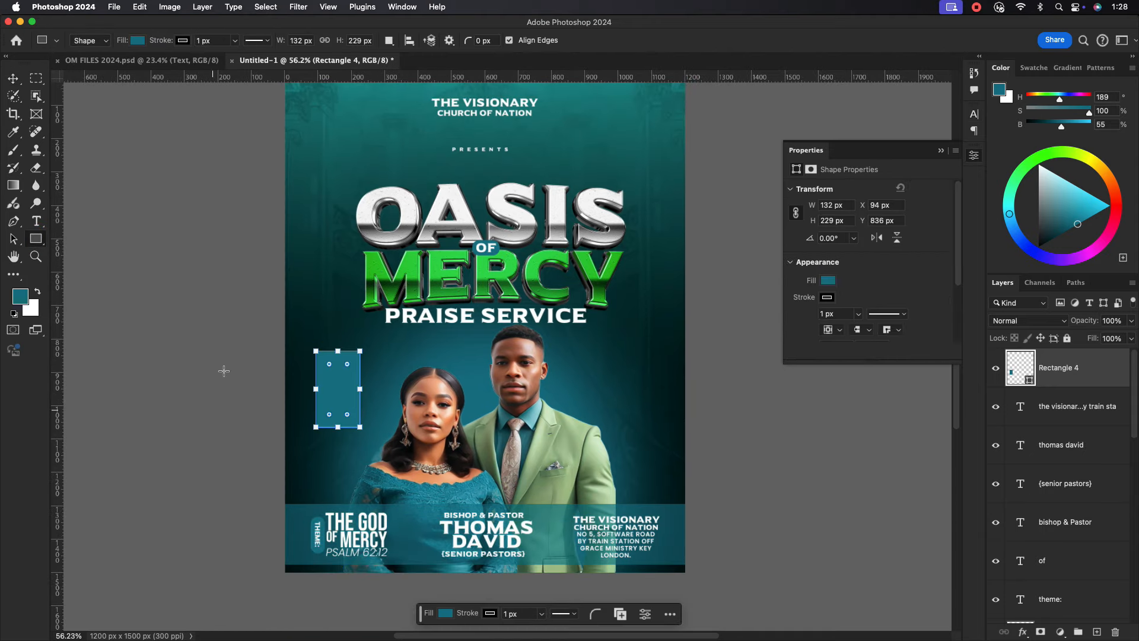
pyautogui.click(13, 78)
pyautogui.click(826, 297)
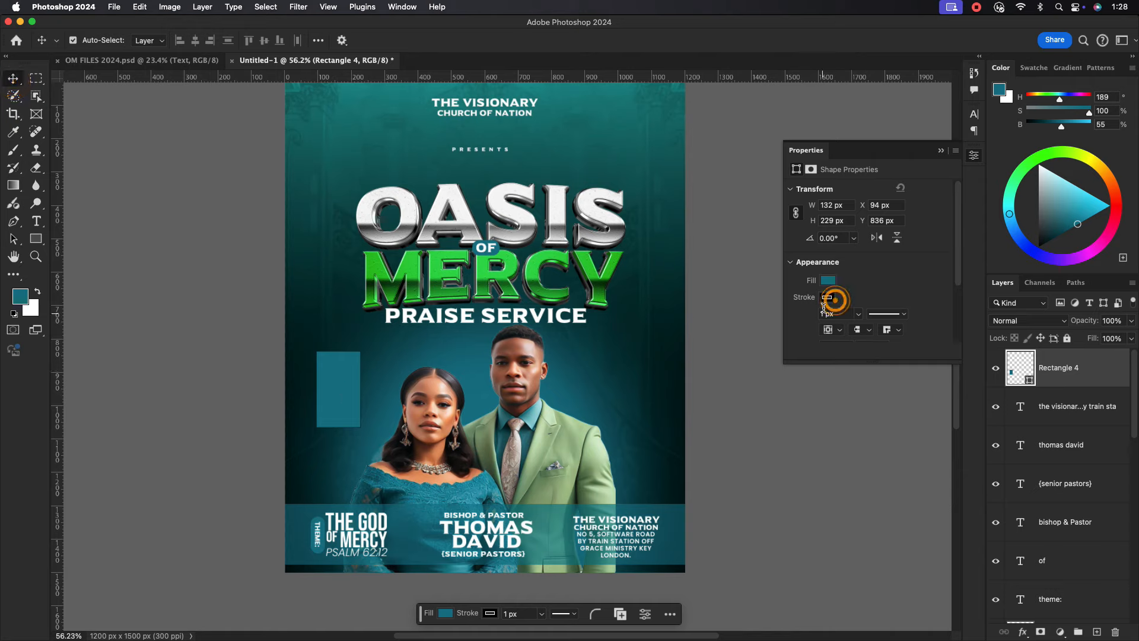
pyautogui.click(803, 323)
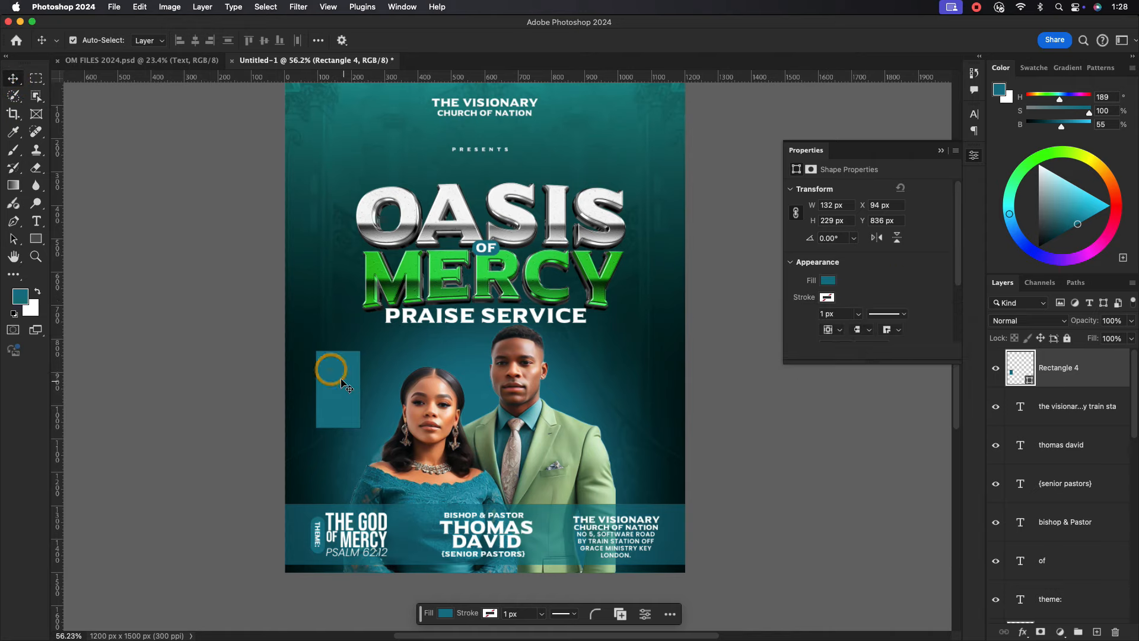
pyautogui.moveTo(343, 381); pyautogui.dragTo(342, 382)
# Type the stacked date 25TH OCT / 2024 on a new text layer and move it onto the flyer.
pyautogui.click(36, 221)
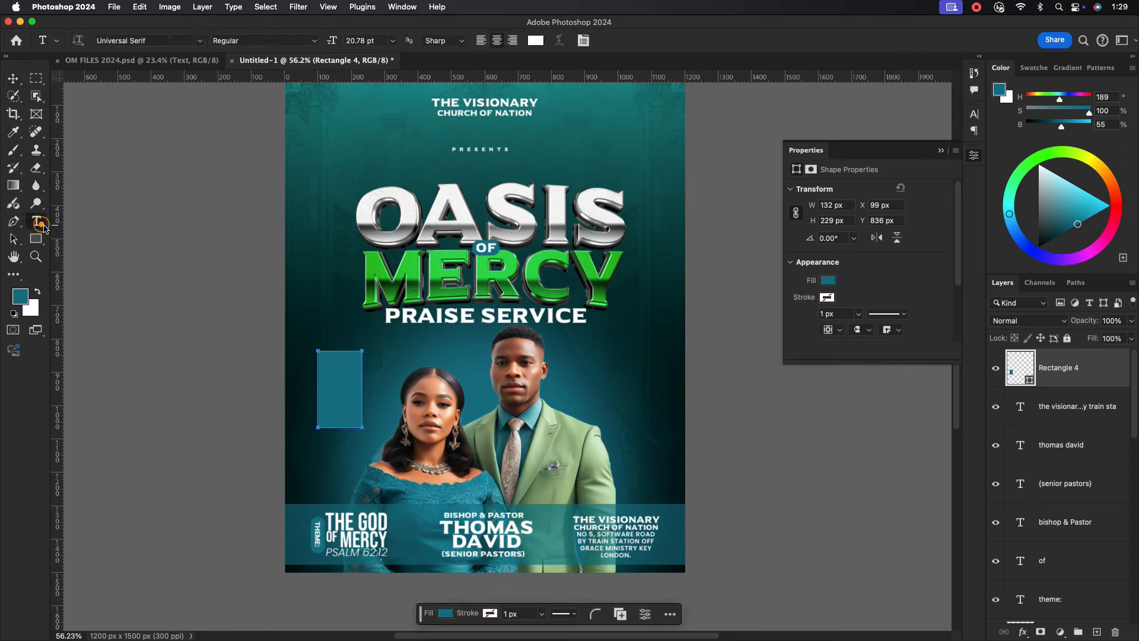
pyautogui.click(320, 306)
pyautogui.write('25')
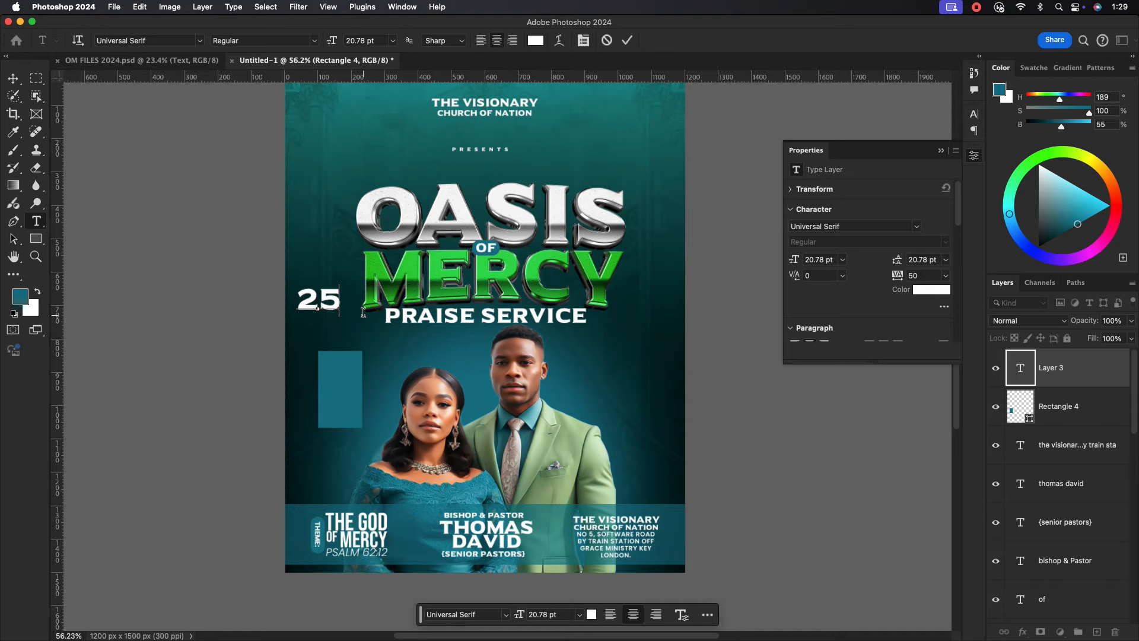
pyautogui.write('TH')
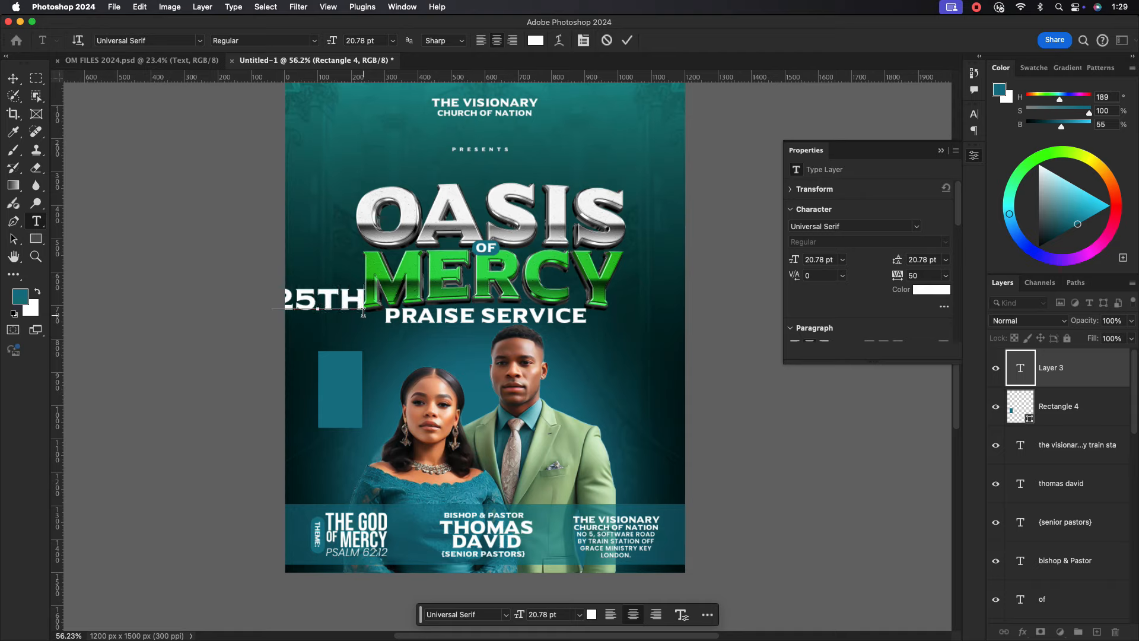
pyautogui.write('OCT')
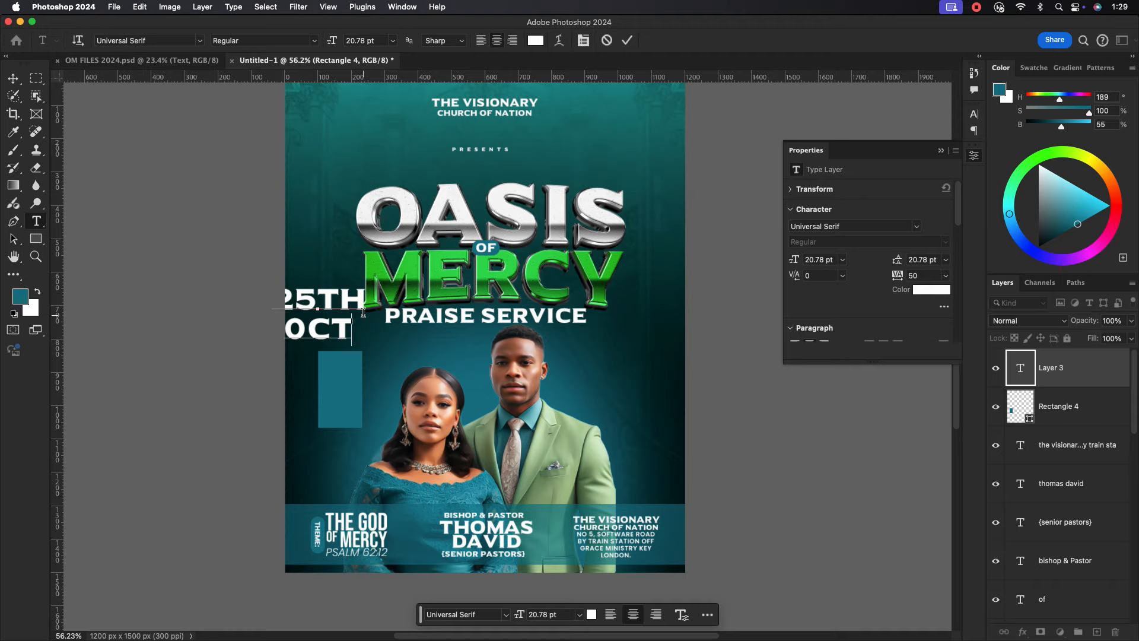
pyautogui.press('Return')
pyautogui.write('202')
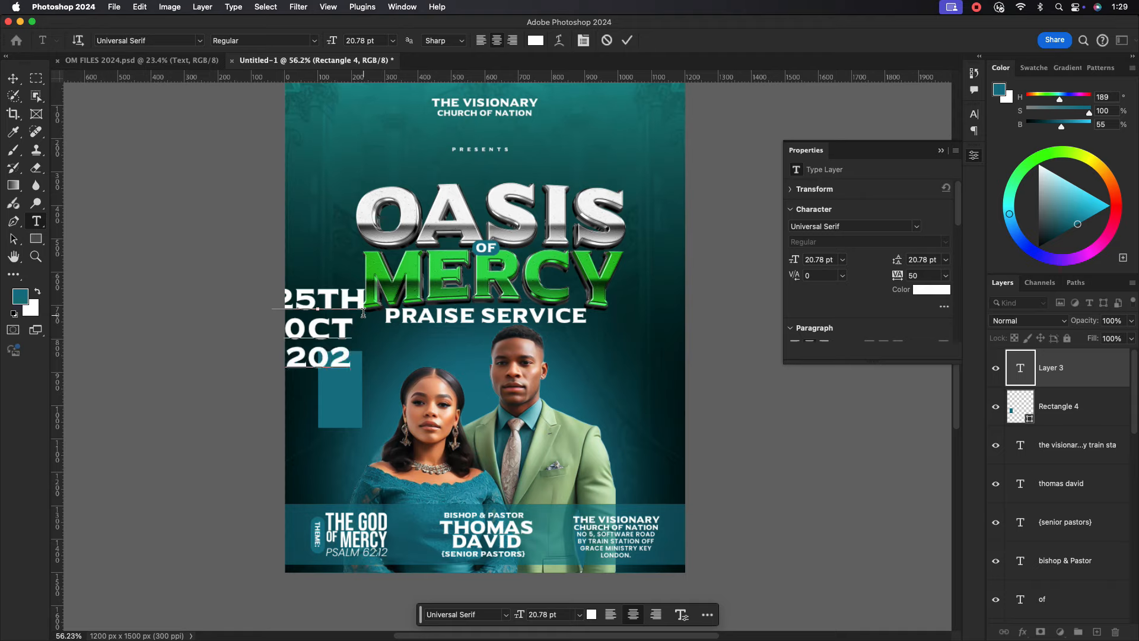
pyautogui.write('4')
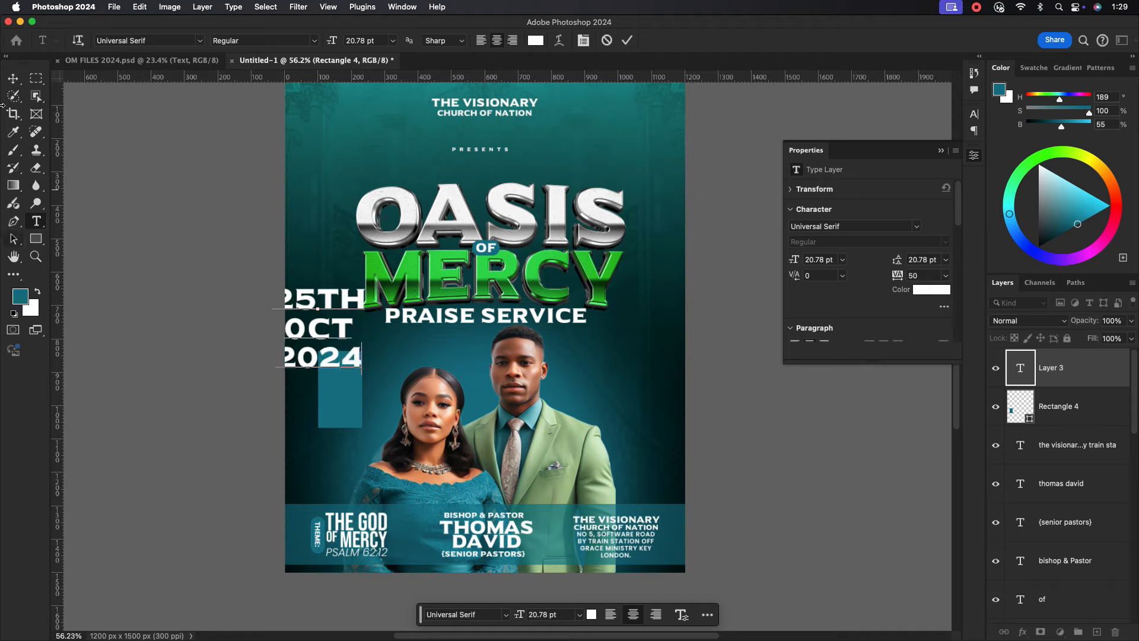
pyautogui.click(12, 78)
pyautogui.moveTo(324, 329); pyautogui.dragTo(384, 363)
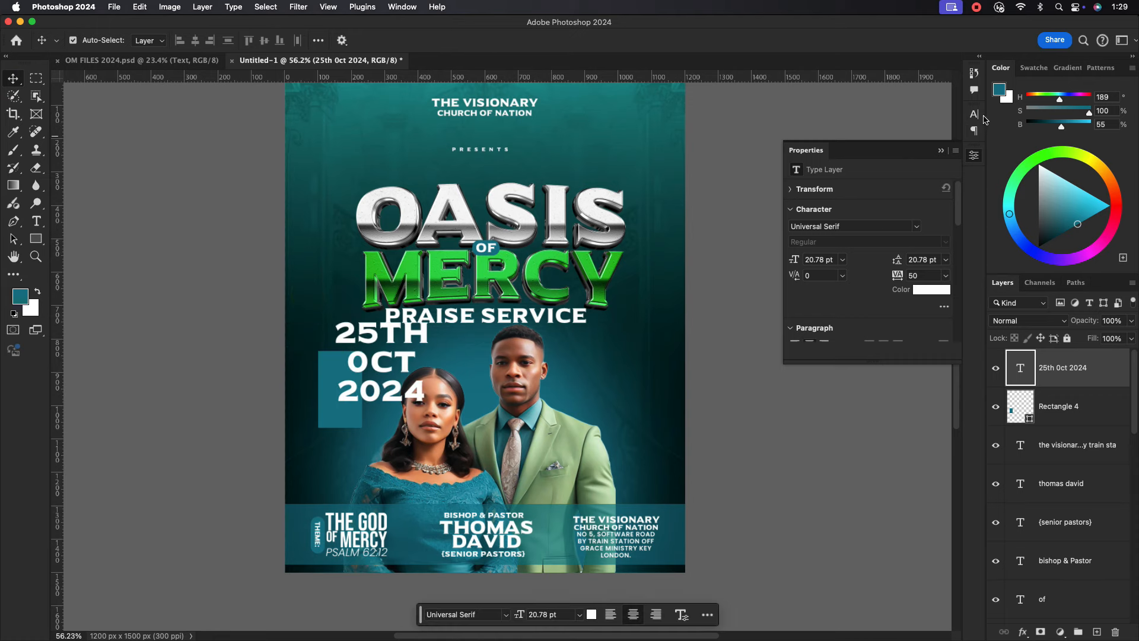
# Set the date in Bebas Neue Pro Bold, all caps, and scale it to fit the rectangle.
pyautogui.click(974, 114)
pyautogui.click(847, 132)
pyautogui.write('bebas')
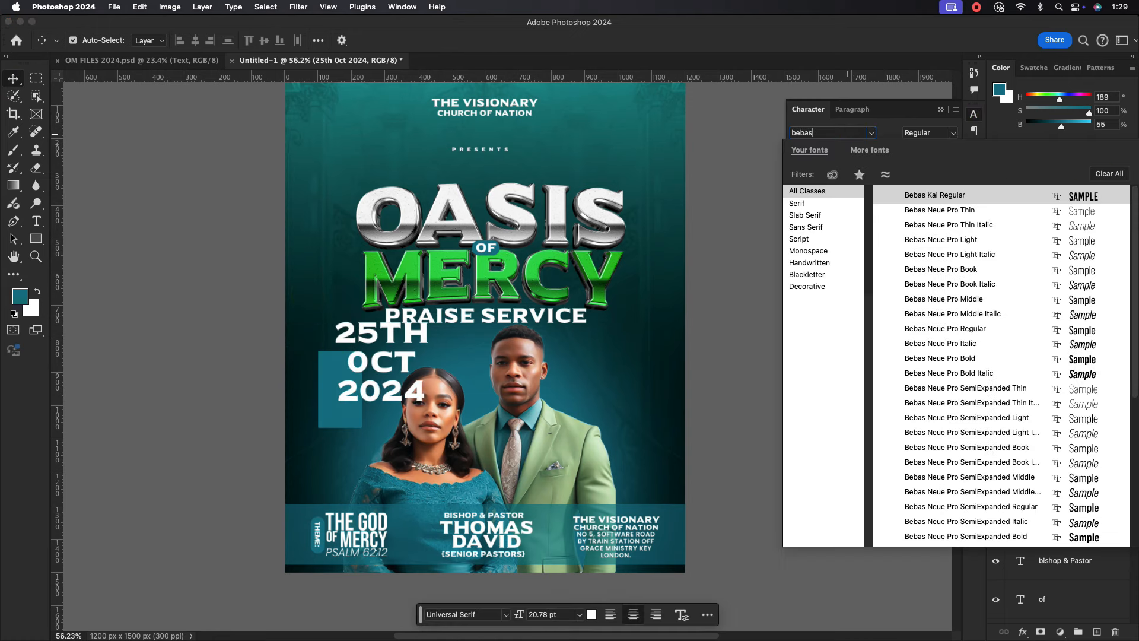
pyautogui.click(949, 358)
pyautogui.click(852, 206)
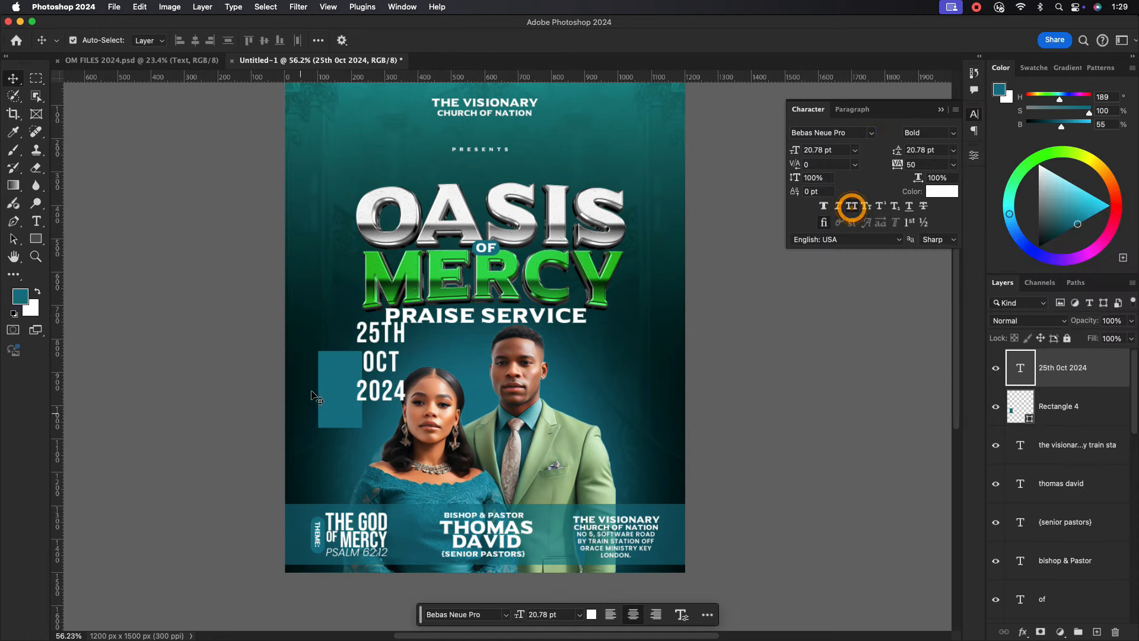
pyautogui.moveTo(376, 350); pyautogui.dragTo(350, 407)
pyautogui.hotkey('ctrl', 't')
pyautogui.click(658, 40)
# Add a period after OCT in the date text.
pyautogui.press('t')
pyautogui.click(353, 392)
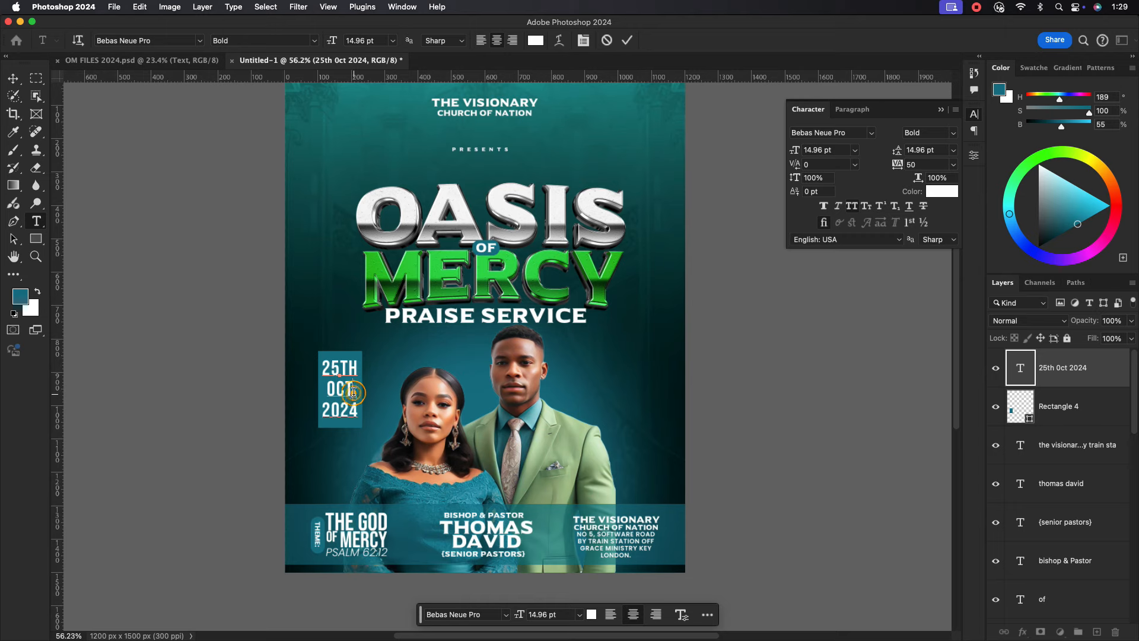
pyautogui.click(627, 40)
pyautogui.press('v')
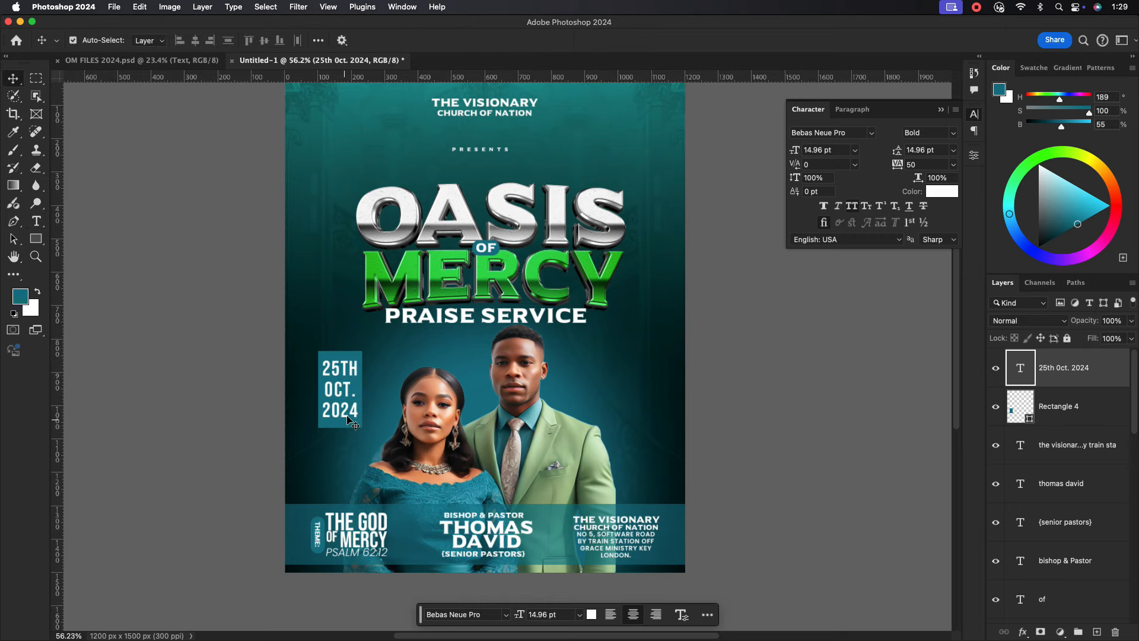
pyautogui.click(347, 420)
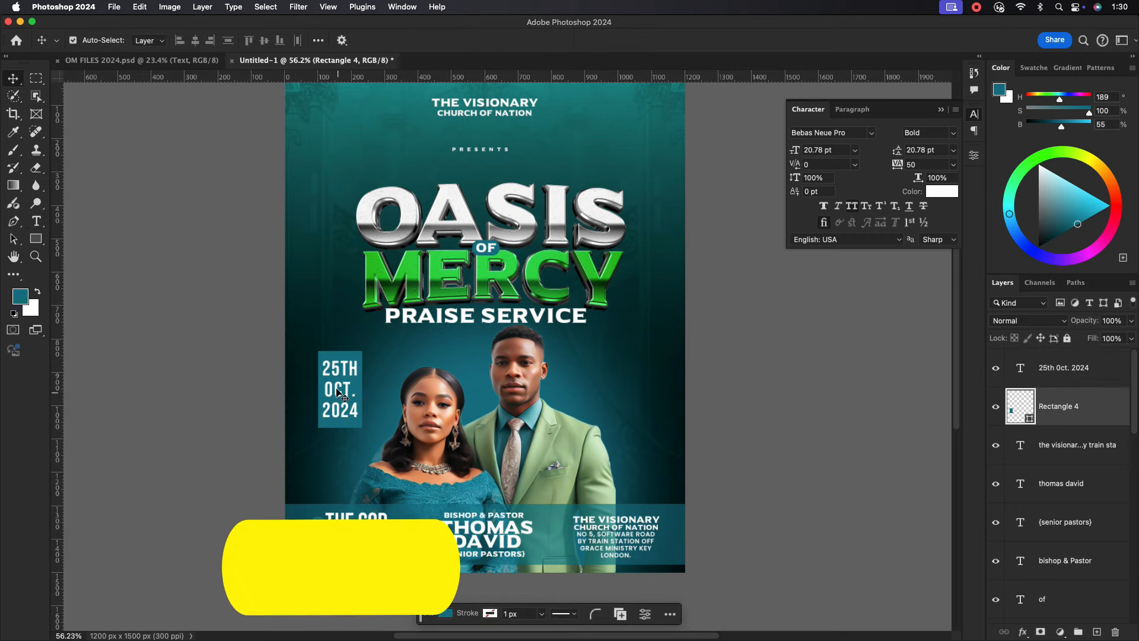
# Duplicate the date panel to the couple's right and change its text to 5PM TO 9PM.
pyautogui.keyDown('shift'); pyautogui.click(332, 369); pyautogui.keyUp('shift')
pyautogui.moveTo(332, 369); pyautogui.dragTo(623, 373)
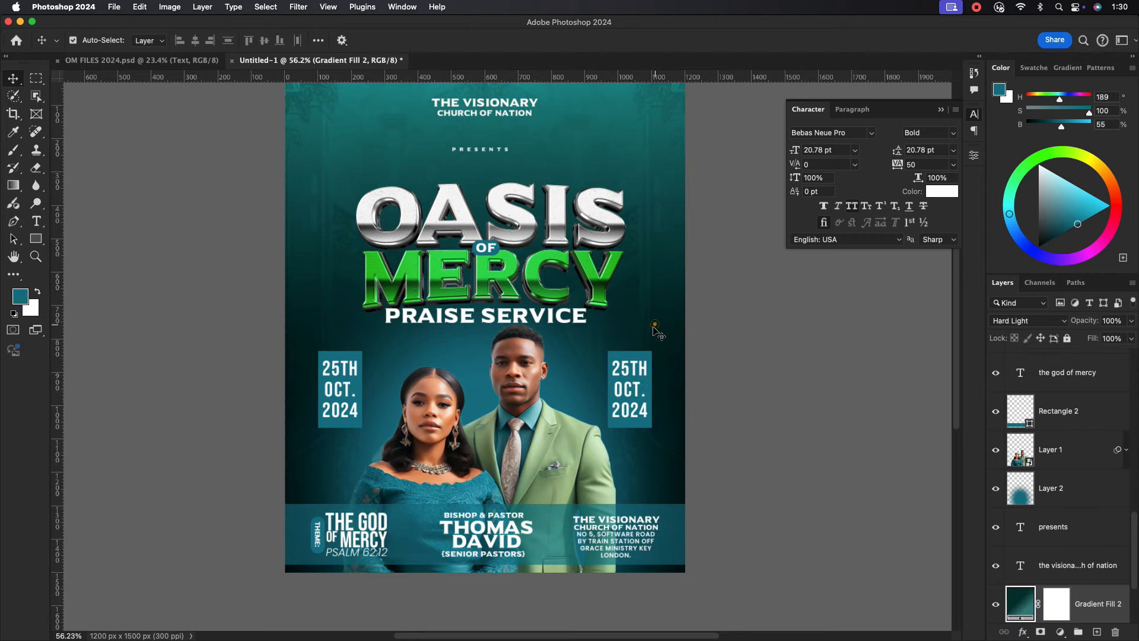
pyautogui.doubleClick(632, 379)
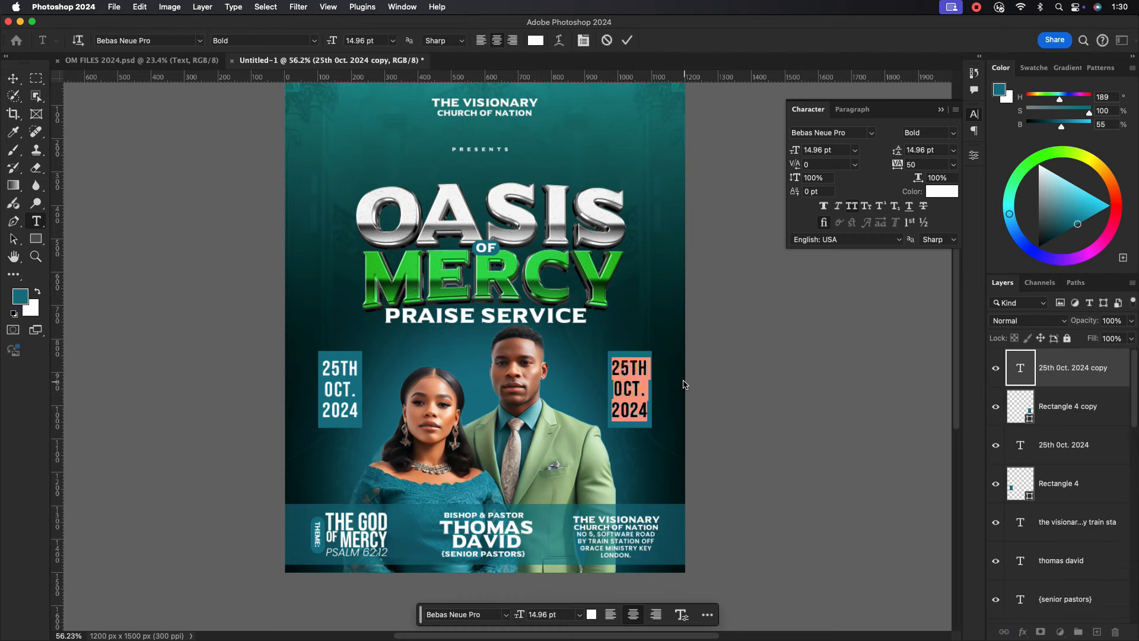
pyautogui.write('5PM')
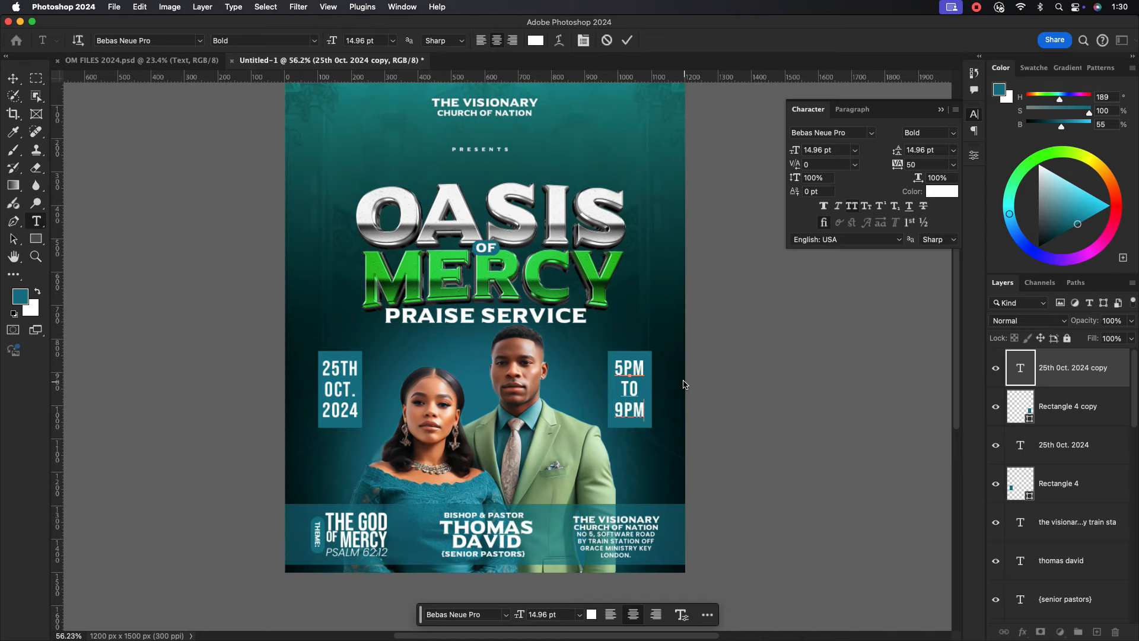
pyautogui.click(627, 40)
pyautogui.press('v')
pyautogui.scroll(-5, 424, 396)
# Fill the date box with a dark green (#025601) based on the MERCY title.
pyautogui.scroll(7, 437, 347)
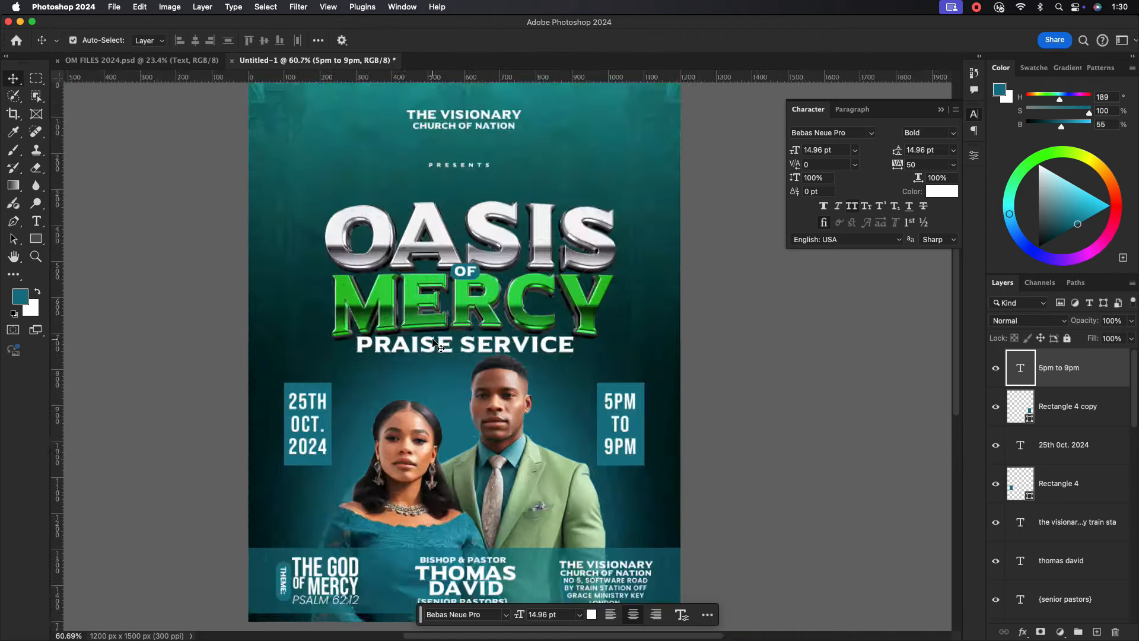
pyautogui.scroll(-2, 623, 347)
pyautogui.click(692, 471)
pyautogui.click(344, 433)
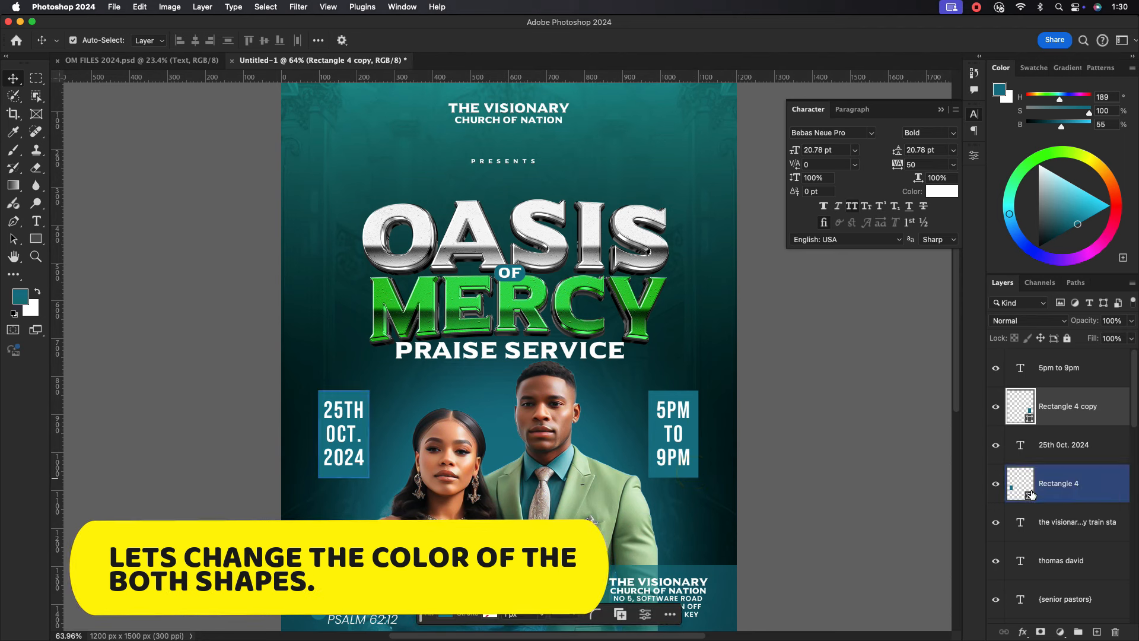
pyautogui.doubleClick(1029, 494)
pyautogui.click(593, 344)
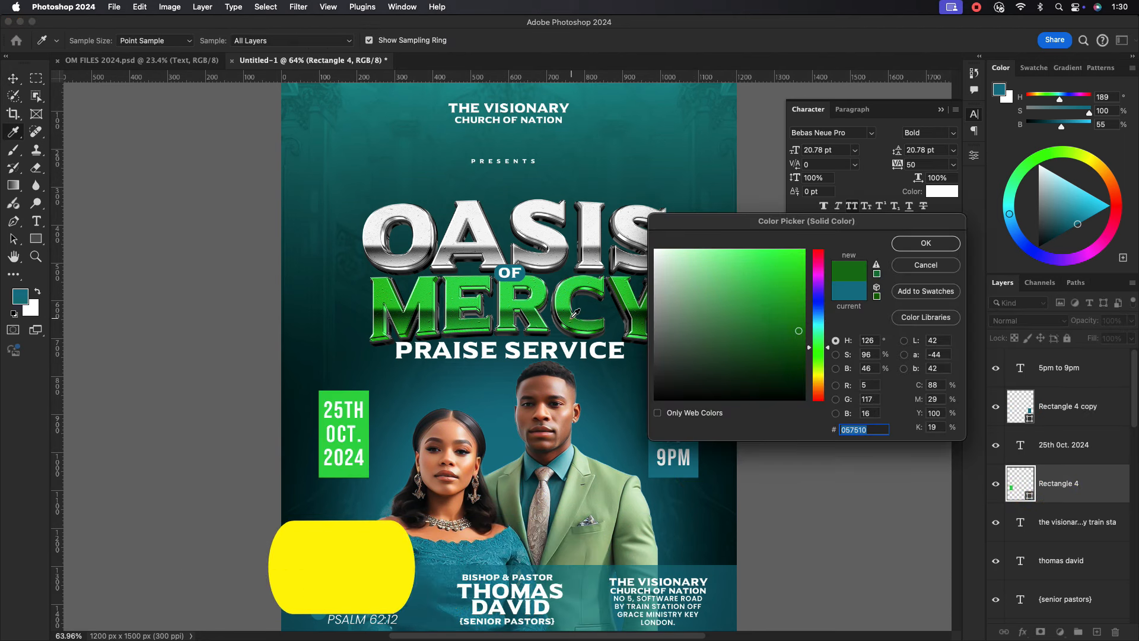
pyautogui.click(586, 330)
pyautogui.click(589, 328)
pyautogui.moveTo(586, 321)
pyautogui.mouseDown()
pyautogui.moveTo(788, 337)
pyautogui.moveTo(804, 349)
pyautogui.mouseUp()
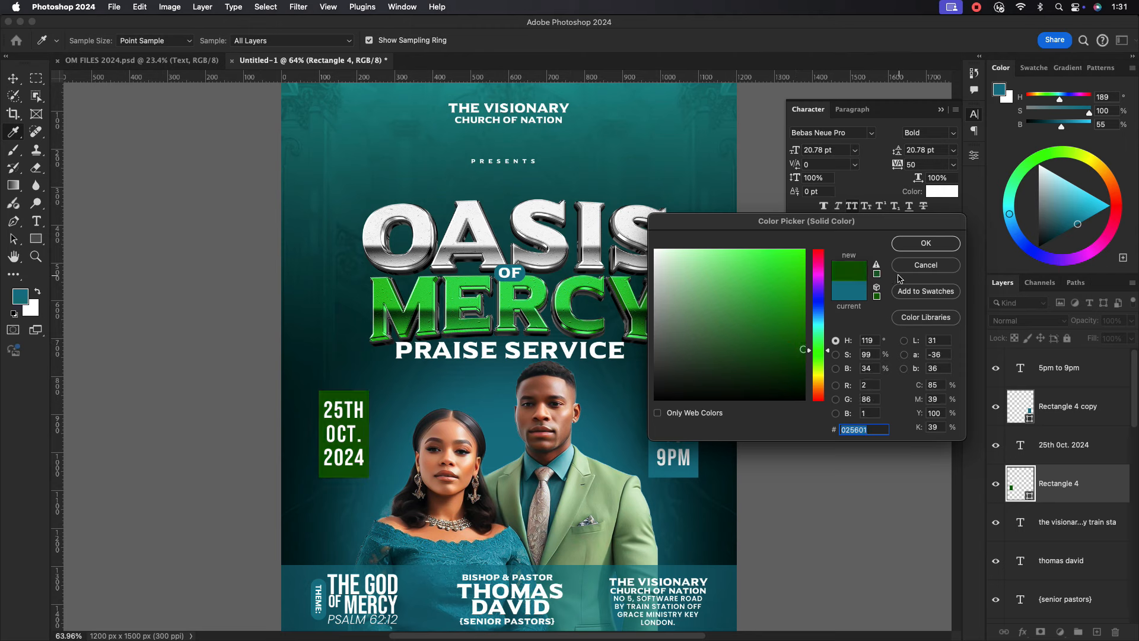
pyautogui.click(916, 251)
# Fill the time box with the same dark green sampled from the date box.
pyautogui.press('v')
pyautogui.click(648, 469)
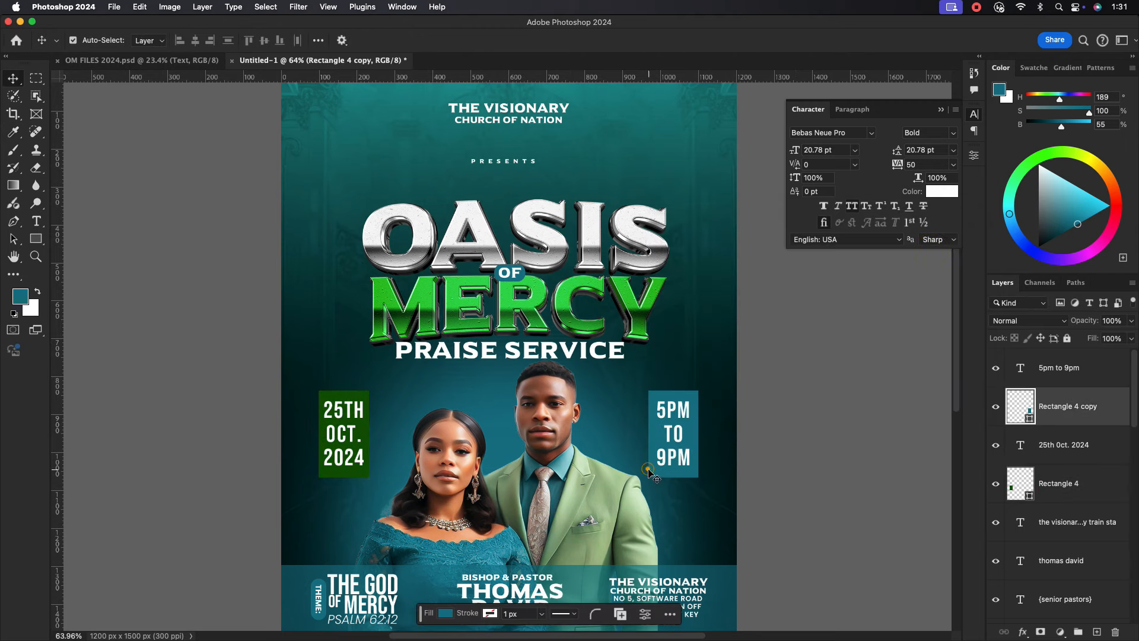
pyautogui.doubleClick(1020, 406)
pyautogui.click(365, 463)
pyautogui.click(917, 249)
pyautogui.press('v')
pyautogui.scroll(-2, 634, 415)
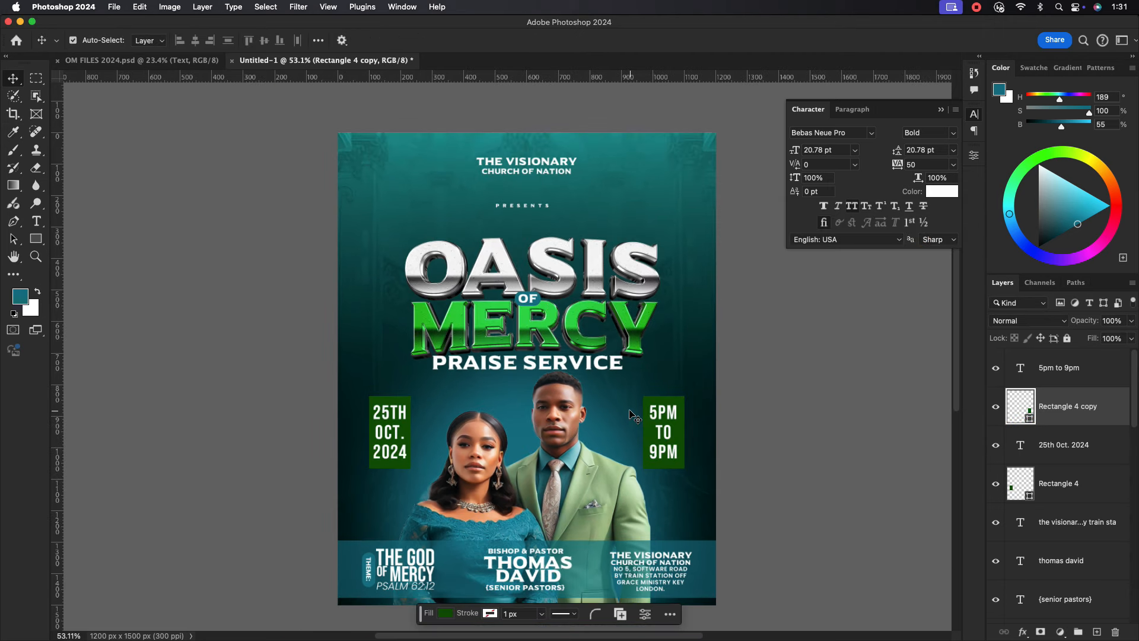
pyautogui.scroll(-2, 536, 445)
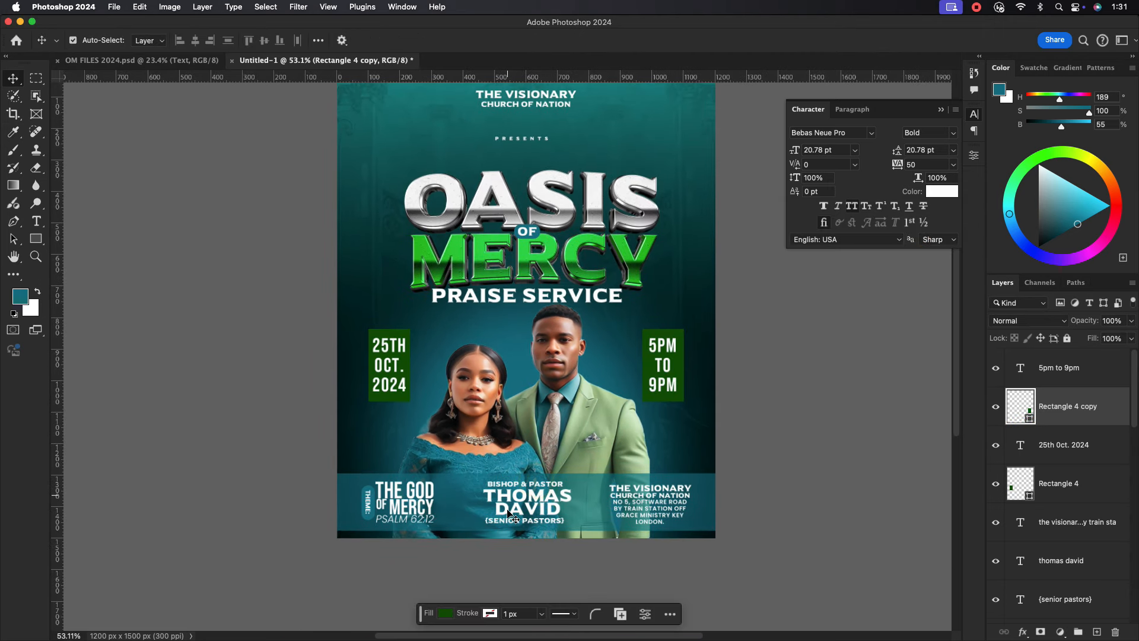
pyautogui.click(508, 514)
pyautogui.click(943, 191)
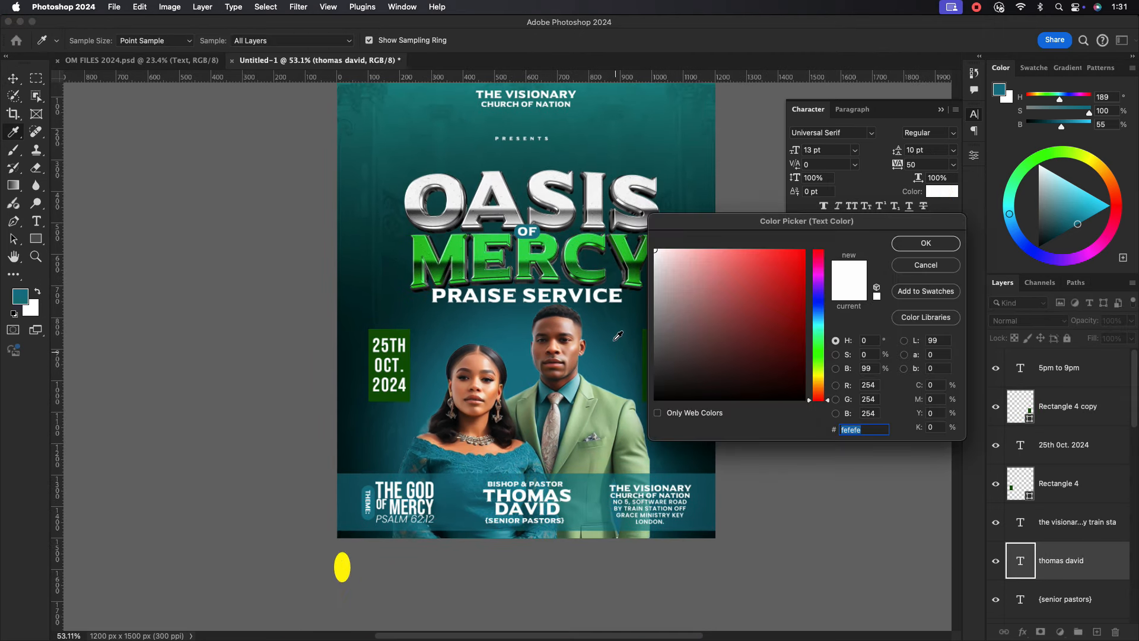
pyautogui.click(592, 279)
pyautogui.click(588, 280)
pyautogui.click(588, 276)
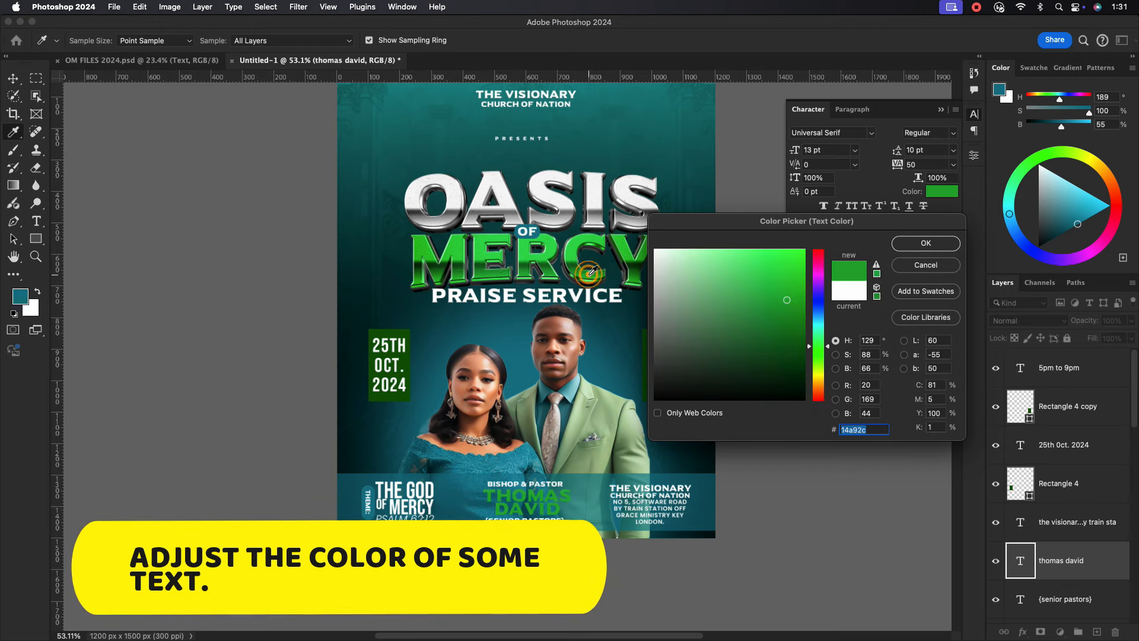
pyautogui.click(589, 277)
pyautogui.click(597, 276)
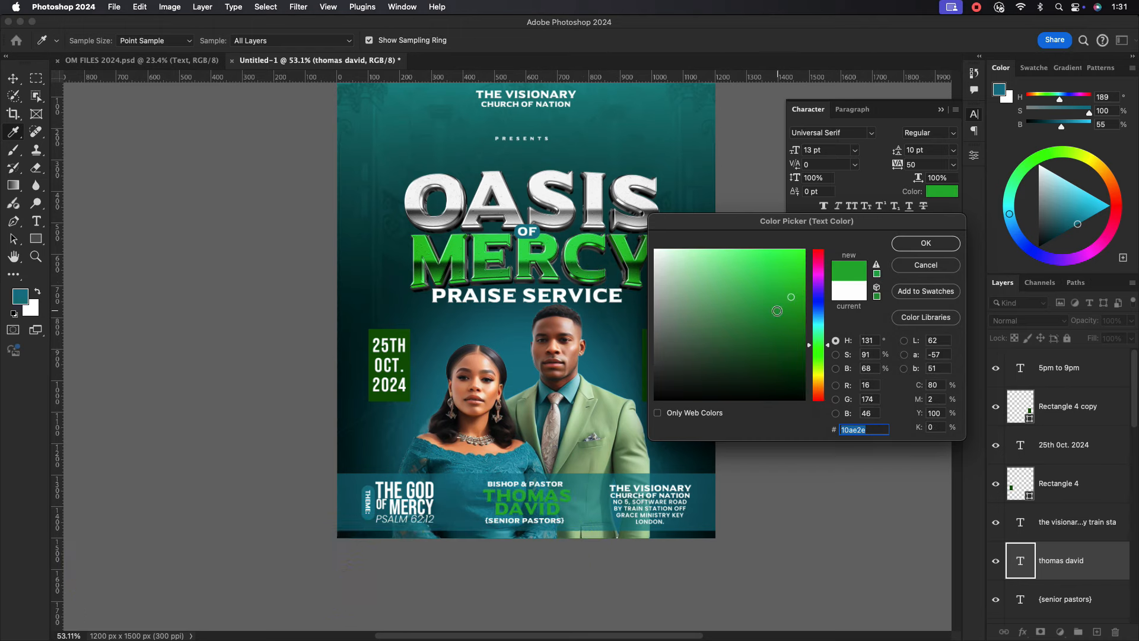
pyautogui.moveTo(793, 311); pyautogui.dragTo(801, 289)
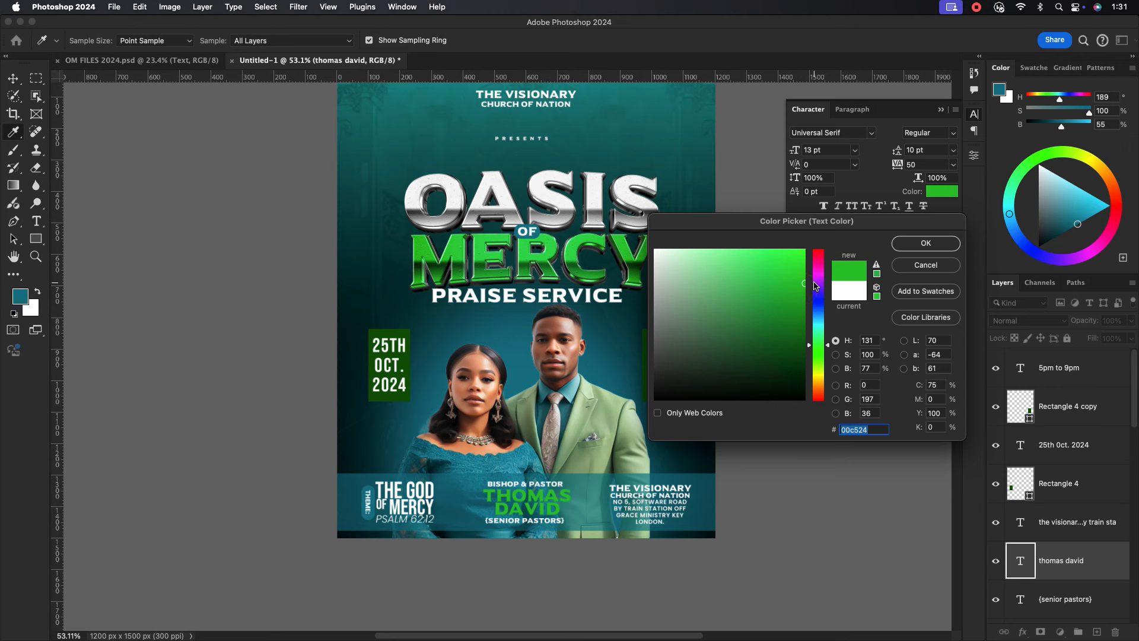
pyautogui.click(925, 243)
pyautogui.scroll(3, 445, 530)
pyautogui.scroll(2, 444, 530)
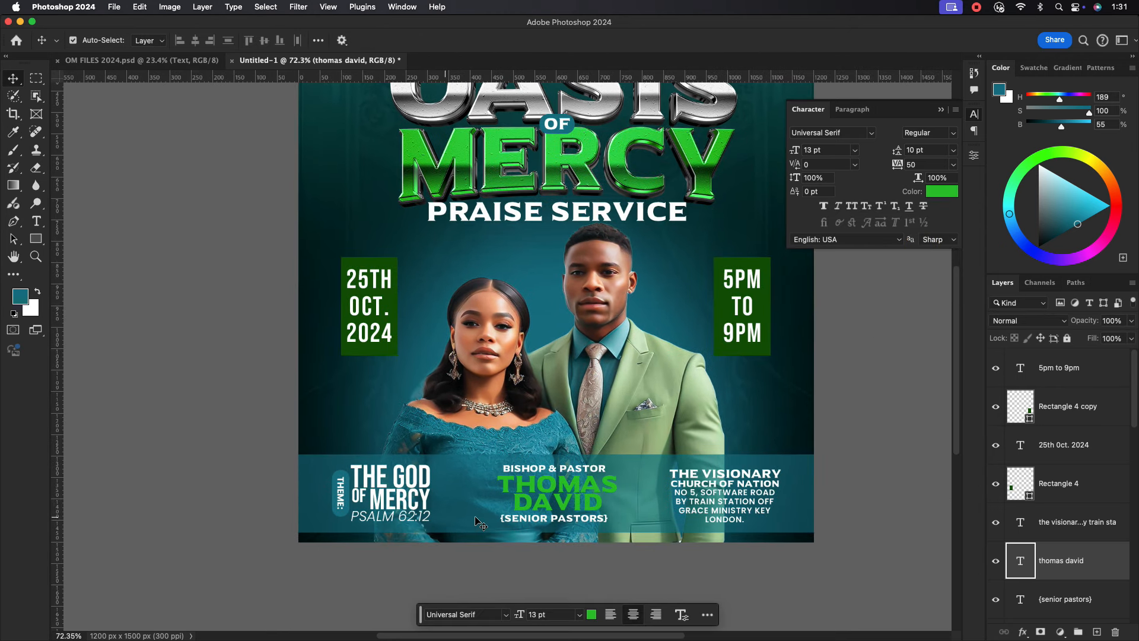
pyautogui.click(403, 517)
pyautogui.click(940, 193)
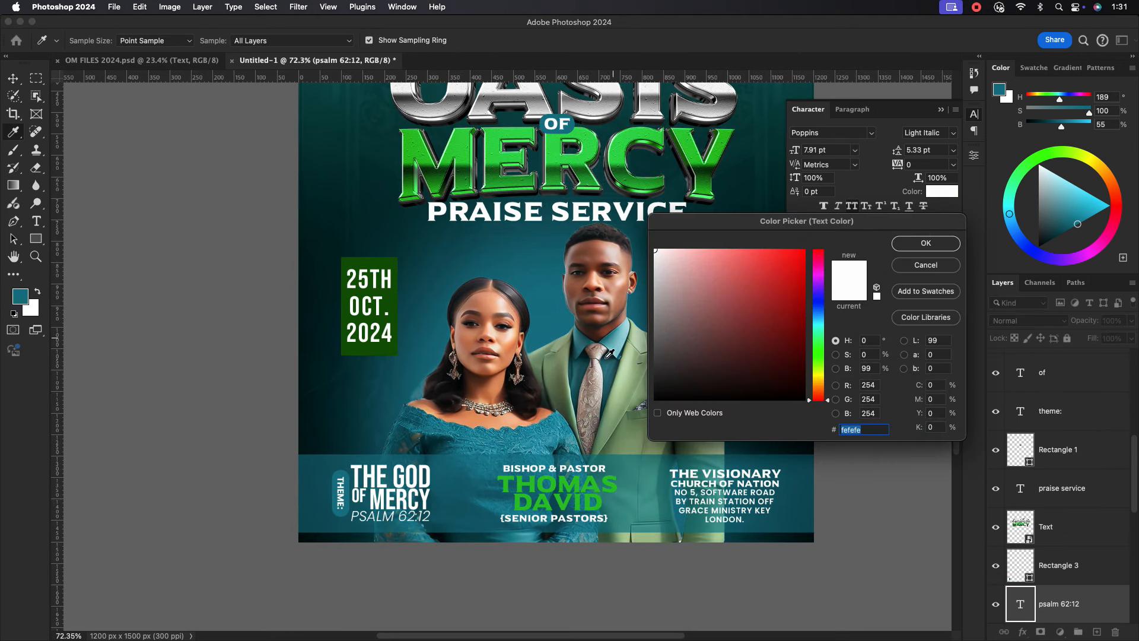
pyautogui.click(580, 484)
pyautogui.click(935, 244)
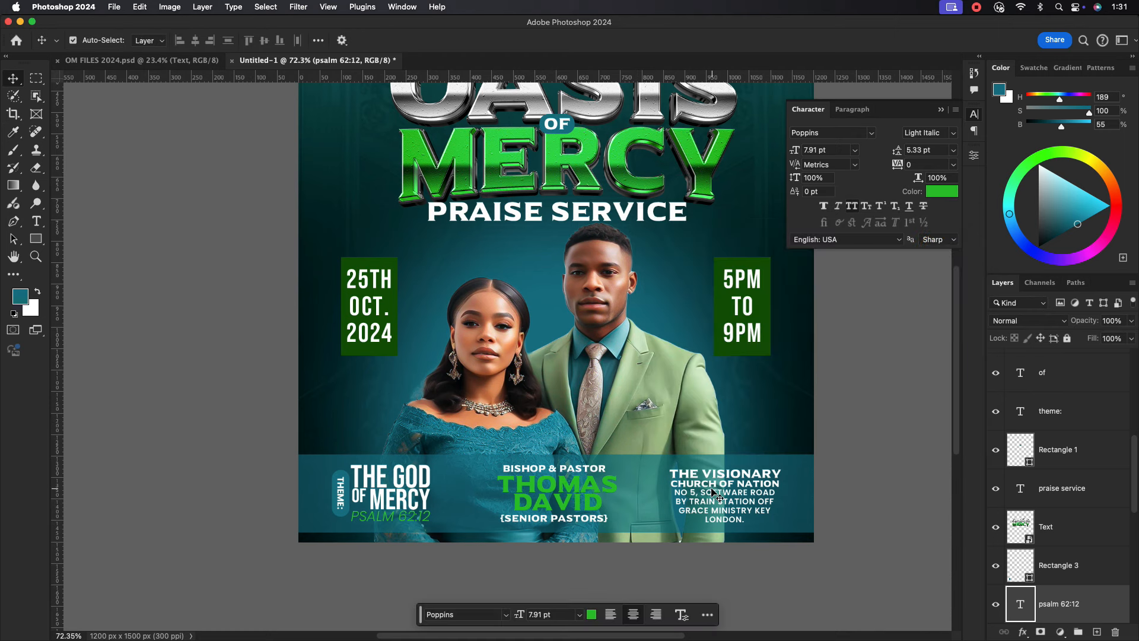
# Colour the street address lines through LONDON green (#00c424).
pyautogui.doubleClick(715, 495)
pyautogui.moveTo(744, 520); pyautogui.dragTo(659, 492)
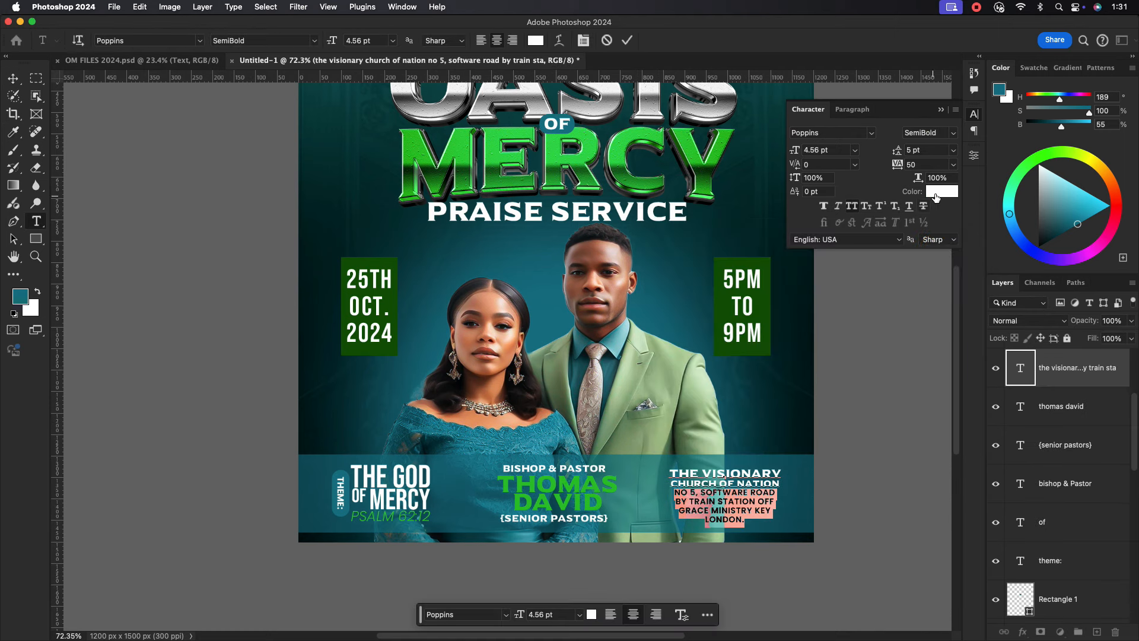
pyautogui.click(937, 192)
pyautogui.click(522, 480)
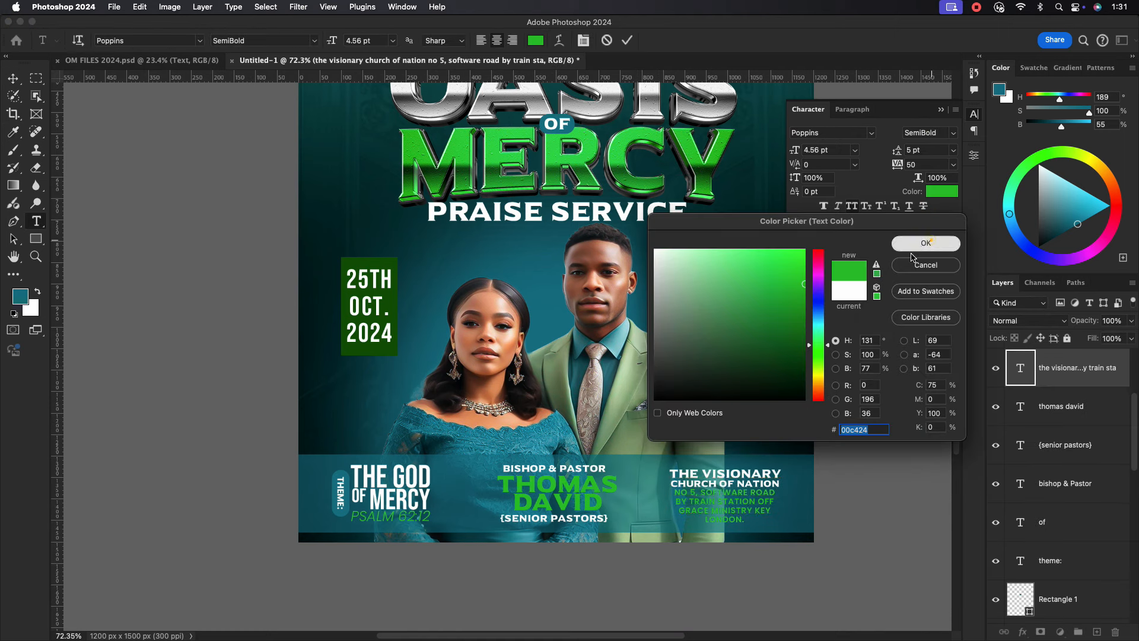
pyautogui.click(926, 243)
pyautogui.keyDown('super'); pyautogui.click(898, 382); pyautogui.keyUp('super')
# Set the bottom information band to 80% opacity.
pyautogui.click(804, 514)
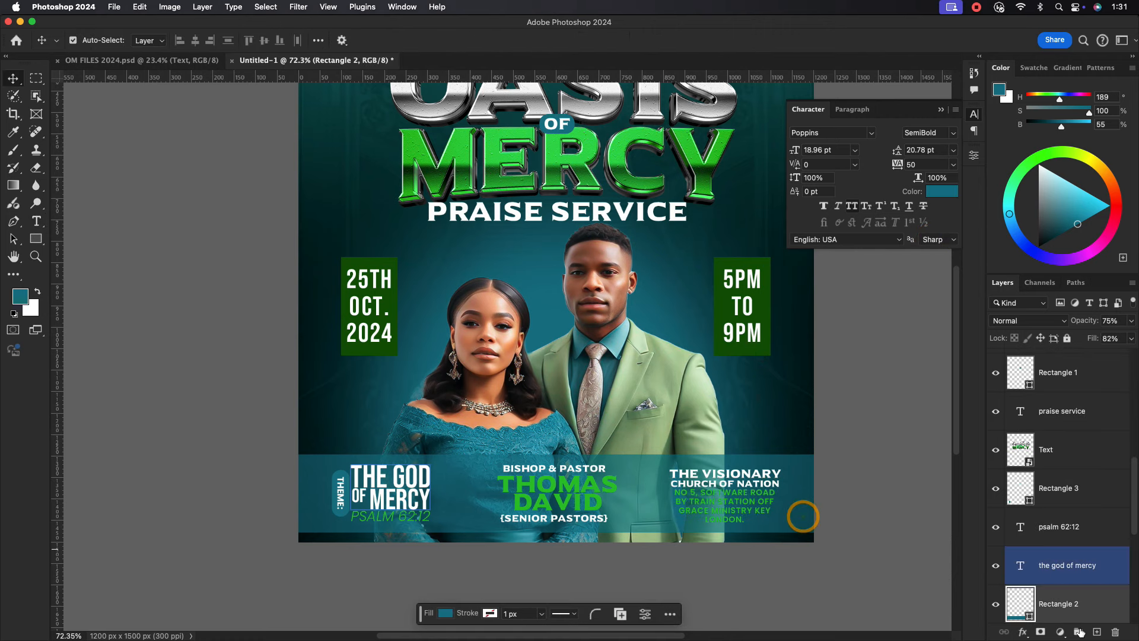
pyautogui.click(1132, 321)
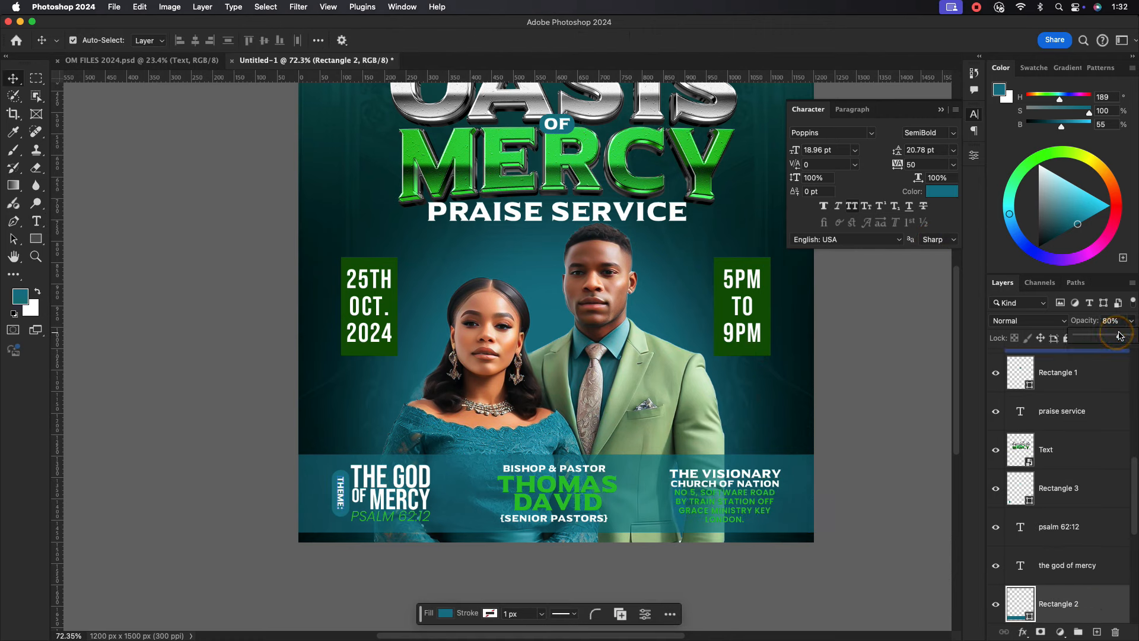
pyautogui.click(890, 442)
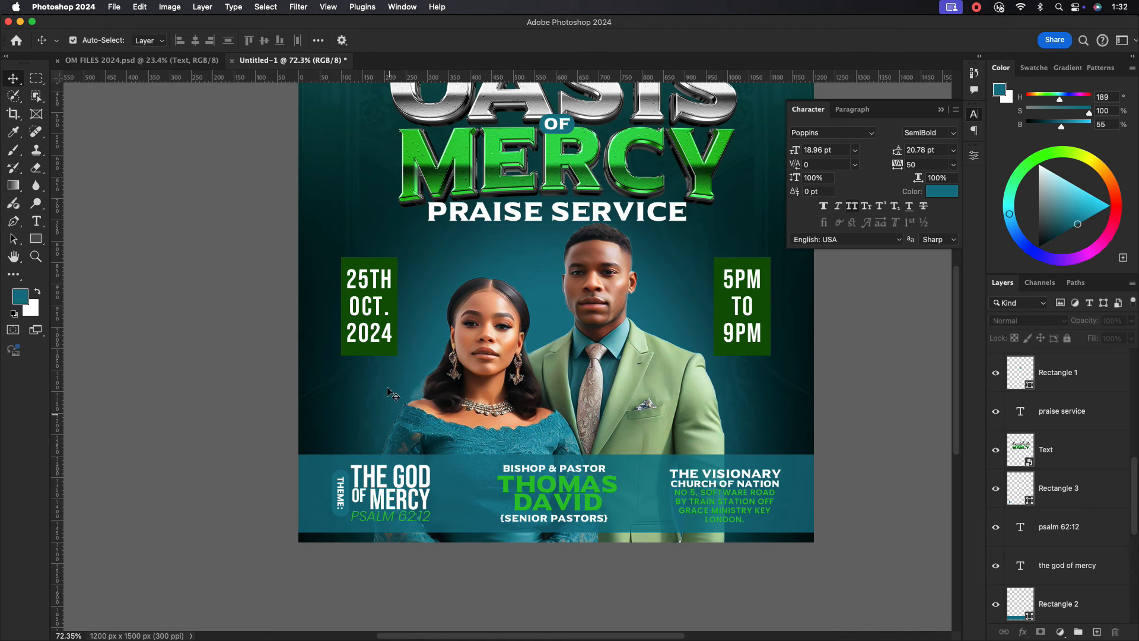
# Group Layer 2 down through Gradient Fill 1 into Group 1.
pyautogui.scroll(-3, 450, 384)
pyautogui.scroll(3, 561, 320)
pyautogui.scroll(-1, 565, 351)
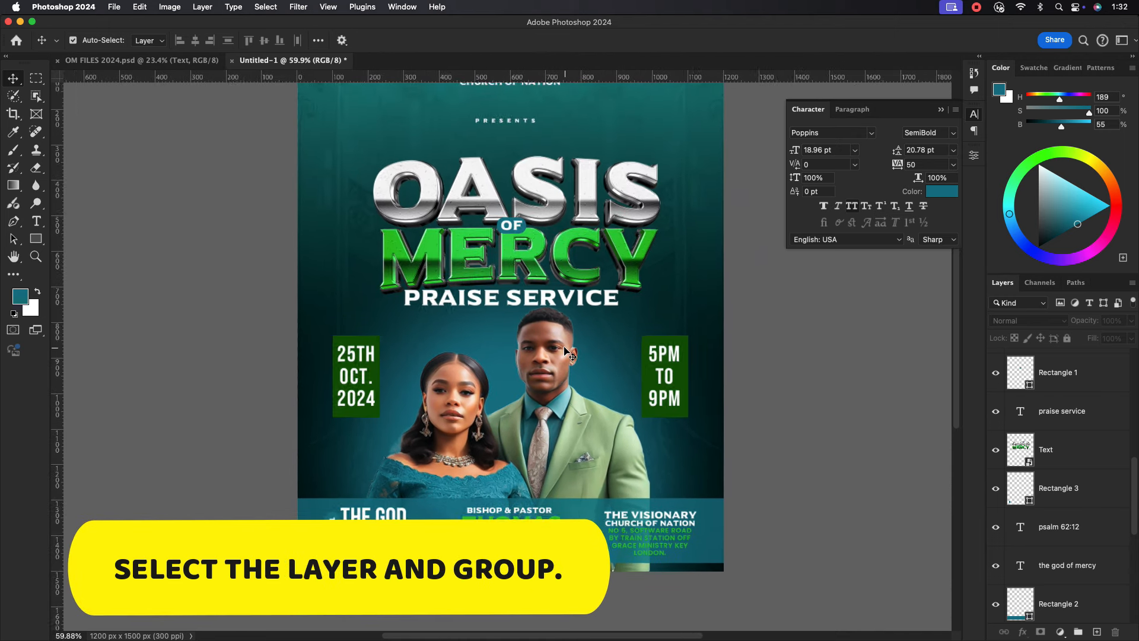
pyautogui.scroll(-1, 565, 351)
pyautogui.scroll(-5, 1122, 462)
pyautogui.scroll(1, 1110, 445)
pyautogui.click(1109, 445)
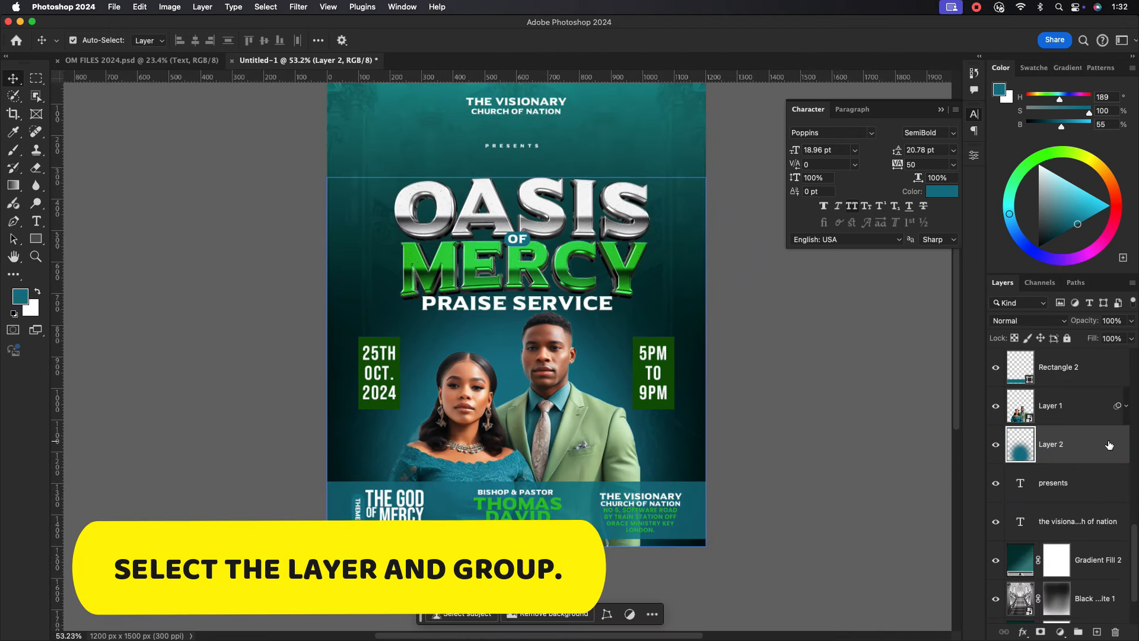
pyautogui.scroll(-3, 1103, 533)
pyautogui.keyDown('shift'); pyautogui.click(1103, 569); pyautogui.keyUp('shift')
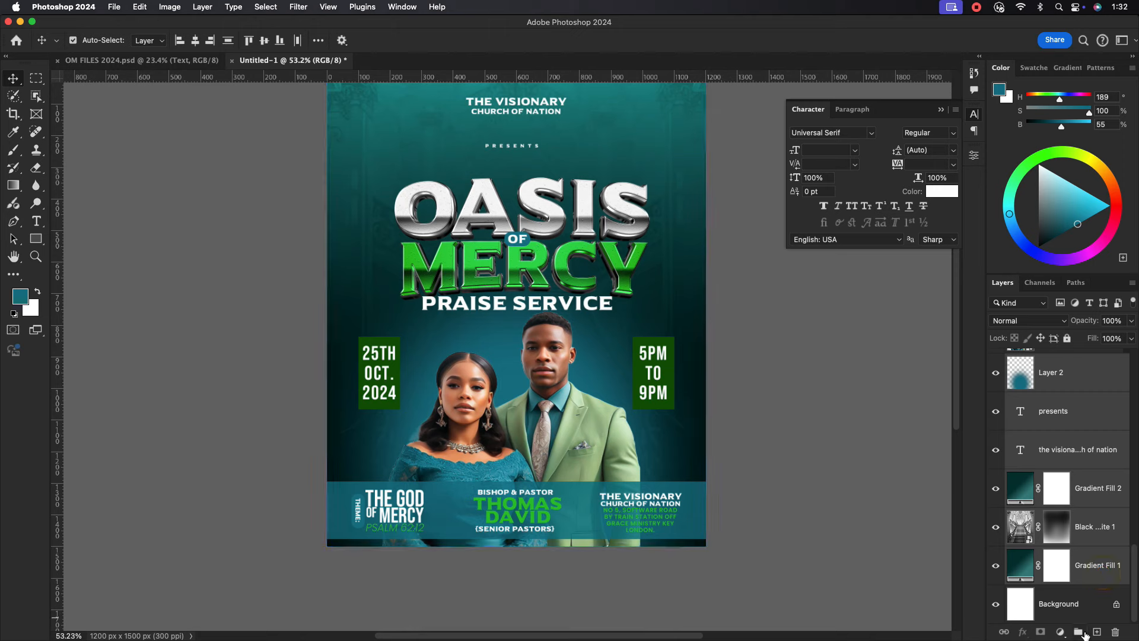
pyautogui.click(1081, 632)
# Add a Levels adjustment inside Group 1 with inputs 16, 0.76 and 194.
pyautogui.click(1009, 578)
pyautogui.click(1073, 593)
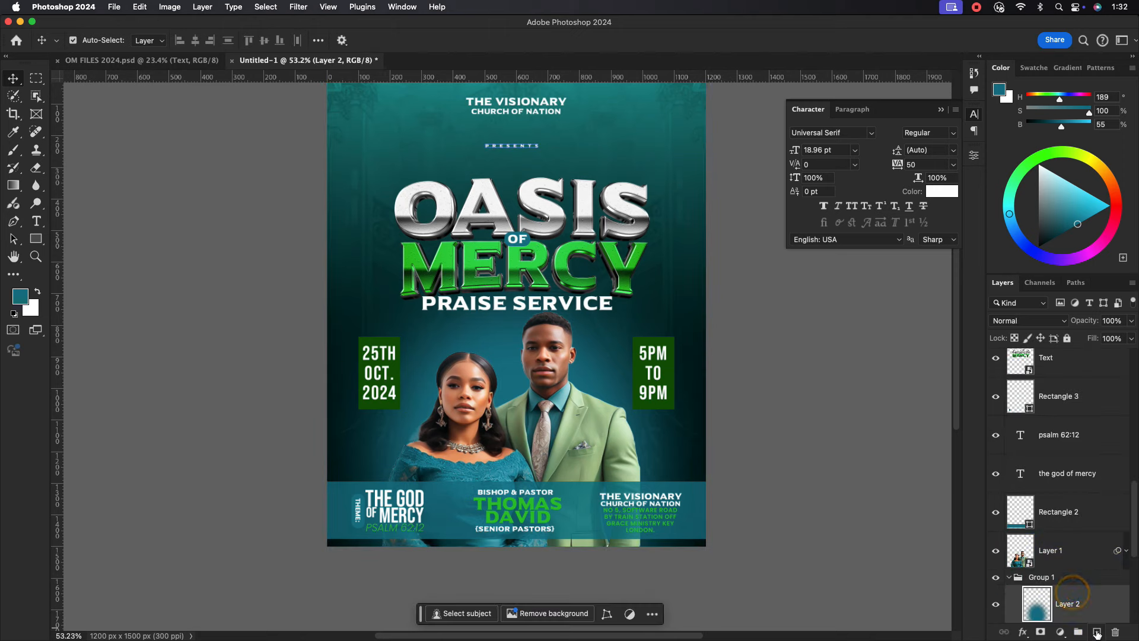
pyautogui.click(1061, 633)
pyautogui.click(1068, 491)
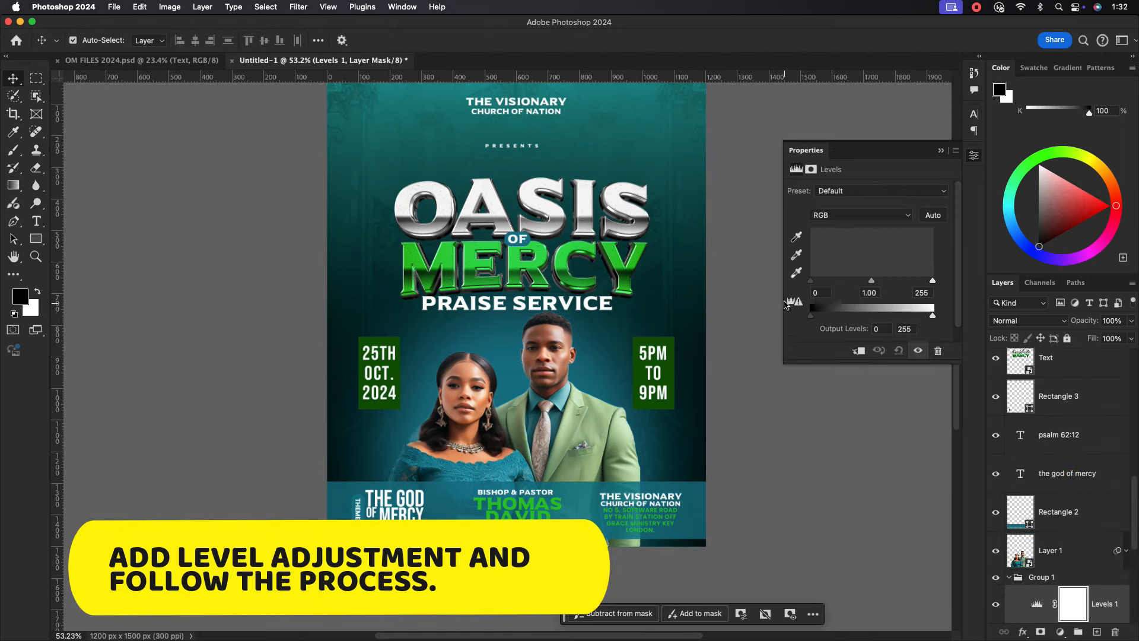
pyautogui.moveTo(810, 280); pyautogui.dragTo(906, 288)
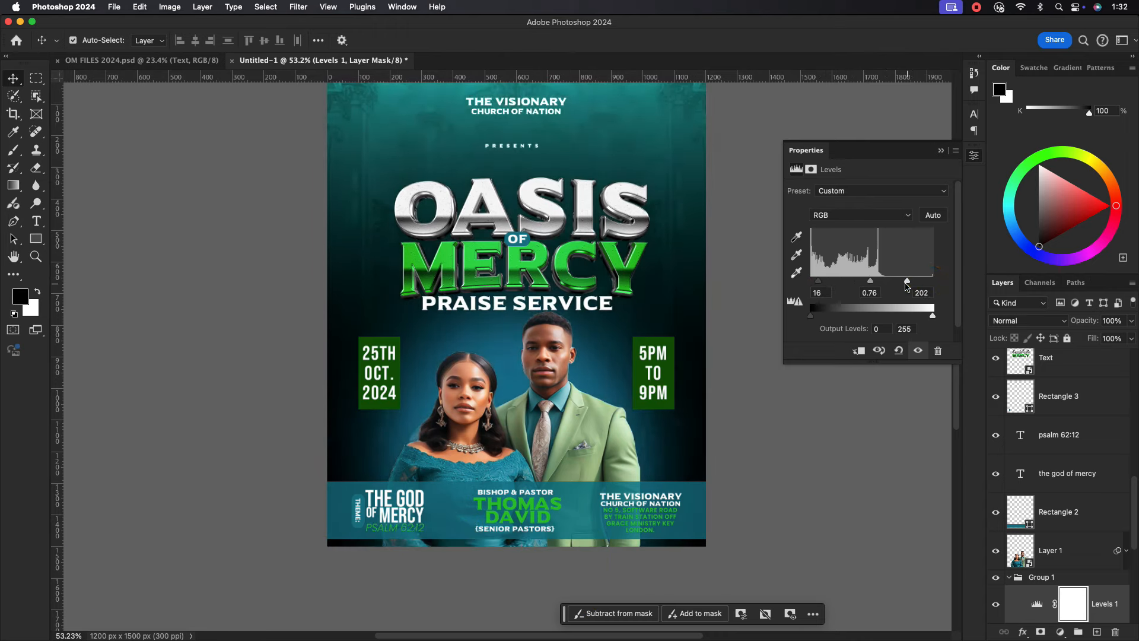
pyautogui.moveTo(547, 210); pyautogui.dragTo(538, 248)
pyautogui.click(940, 152)
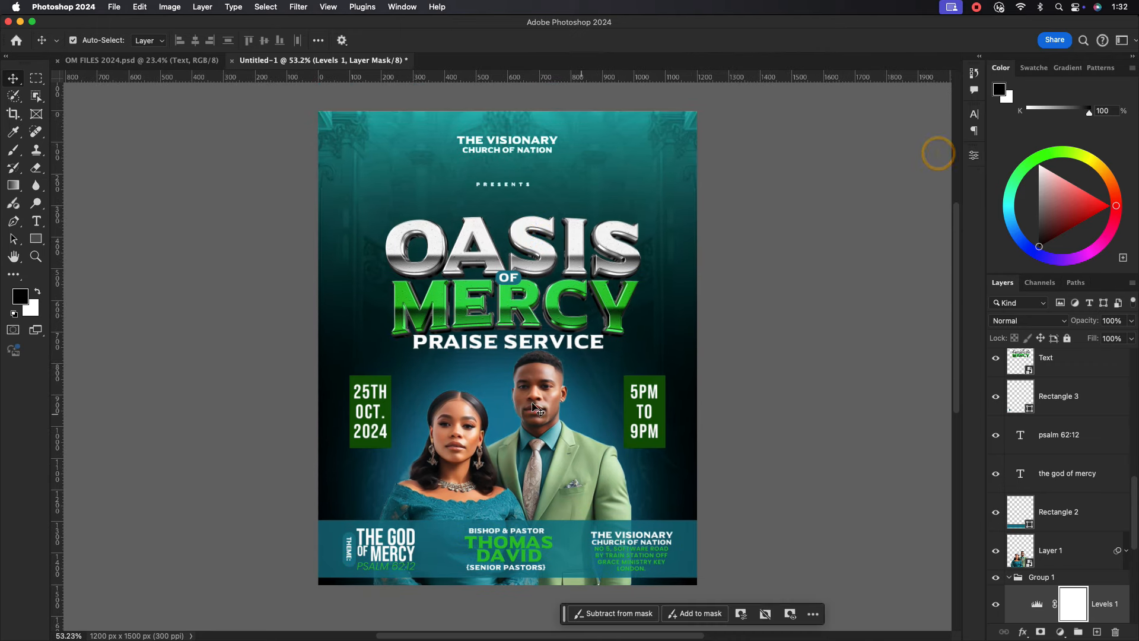
pyautogui.click(1009, 577)
pyautogui.click(1073, 547)
pyautogui.click(1061, 632)
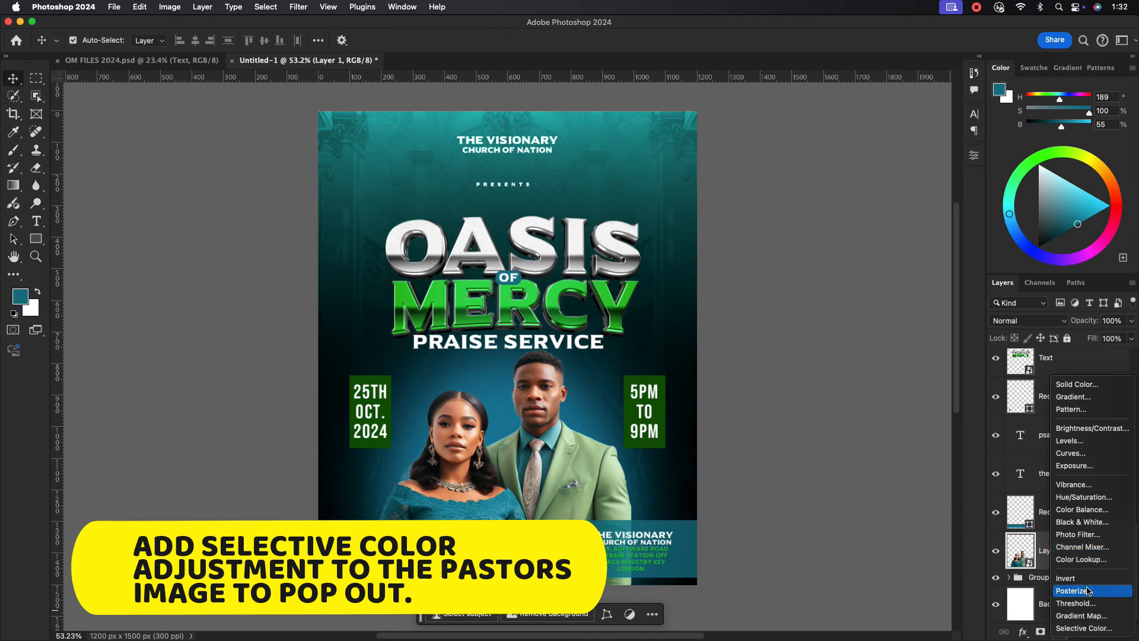
# Add a Selective Color adjustment clipped to the couple photo, giving Yellows +24 yellow.
pyautogui.click(1076, 629)
pyautogui.click(858, 350)
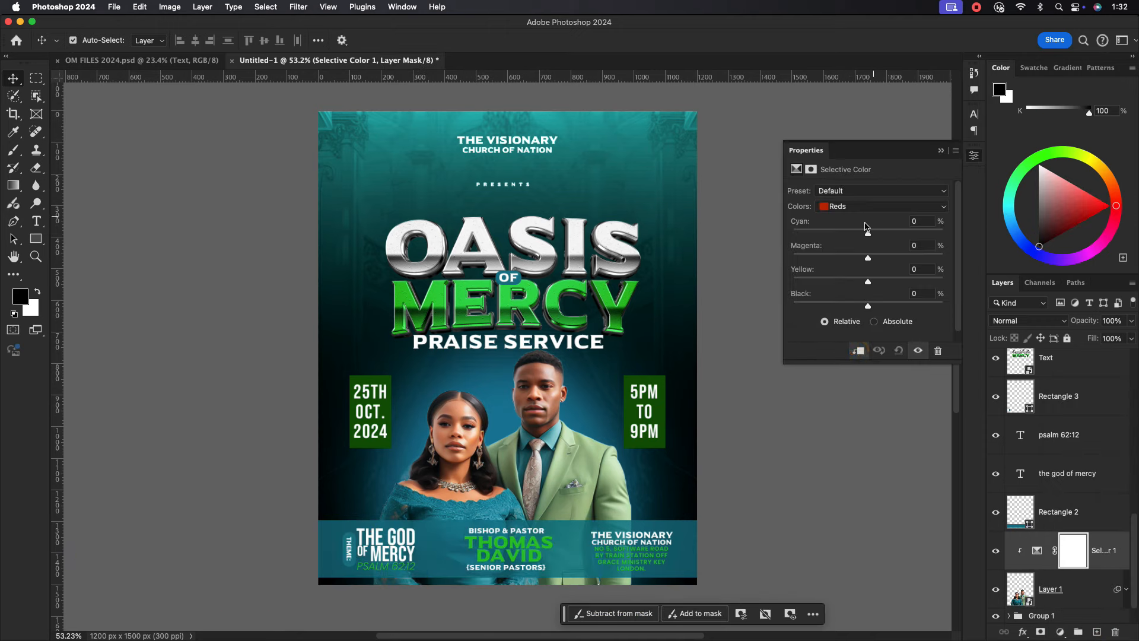
pyautogui.click(890, 206)
pyautogui.click(844, 210)
pyautogui.moveTo(868, 282); pyautogui.dragTo(845, 307)
# Darken the Blacks with a slight magenta shift and add magenta to the Blues.
pyautogui.click(872, 207)
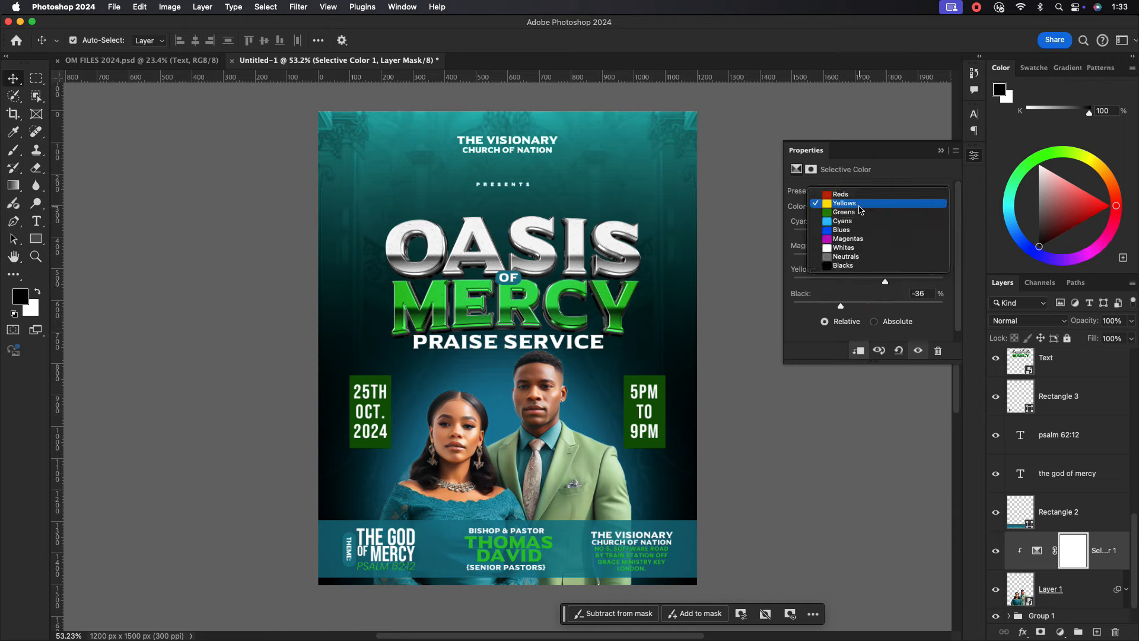
pyautogui.click(842, 256)
pyautogui.moveTo(866, 304); pyautogui.dragTo(825, 290)
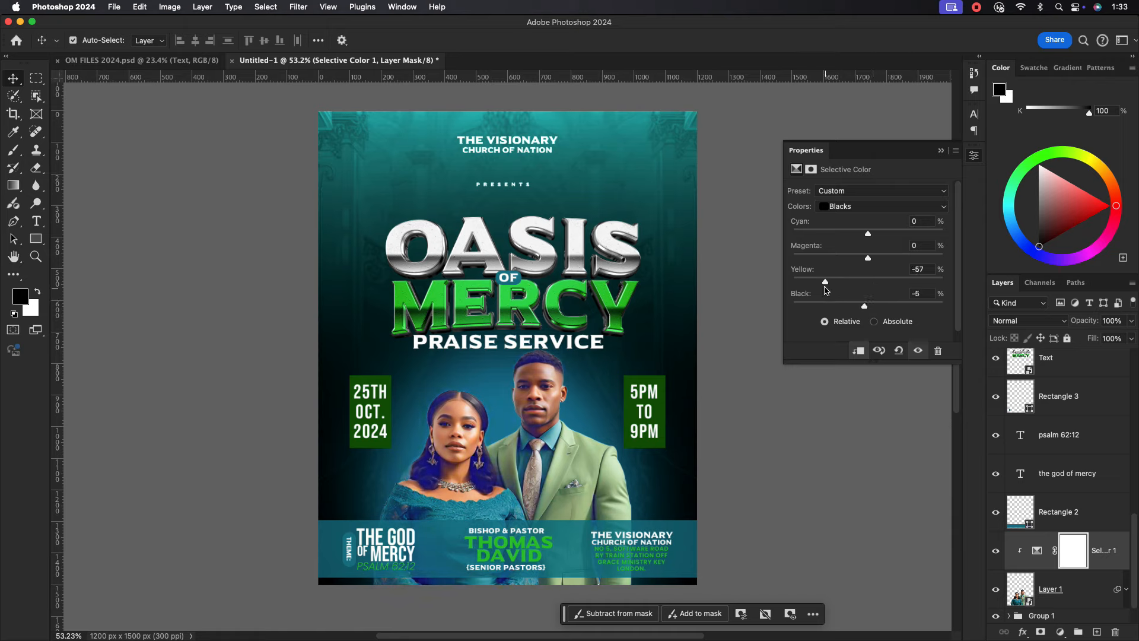
pyautogui.moveTo(868, 257); pyautogui.dragTo(874, 259)
pyautogui.click(882, 206)
pyautogui.click(872, 176)
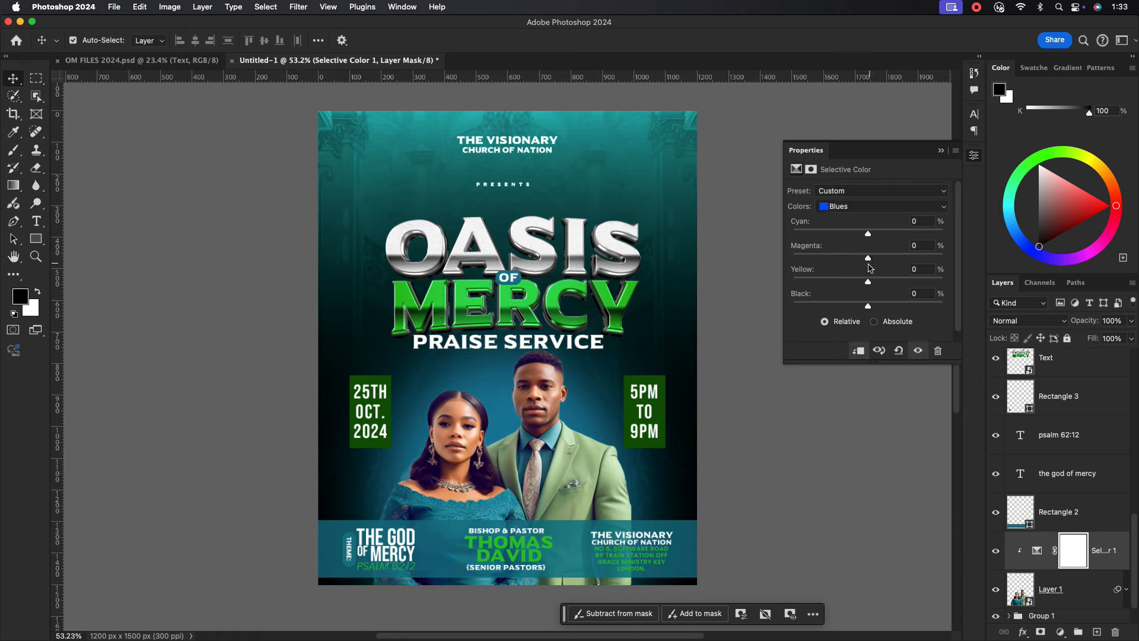
pyautogui.moveTo(868, 257); pyautogui.dragTo(846, 270)
# Set the Greens' magenta to +11, then nudge the church name text down slightly.
pyautogui.click(882, 206)
pyautogui.click(871, 191)
pyautogui.click(876, 258)
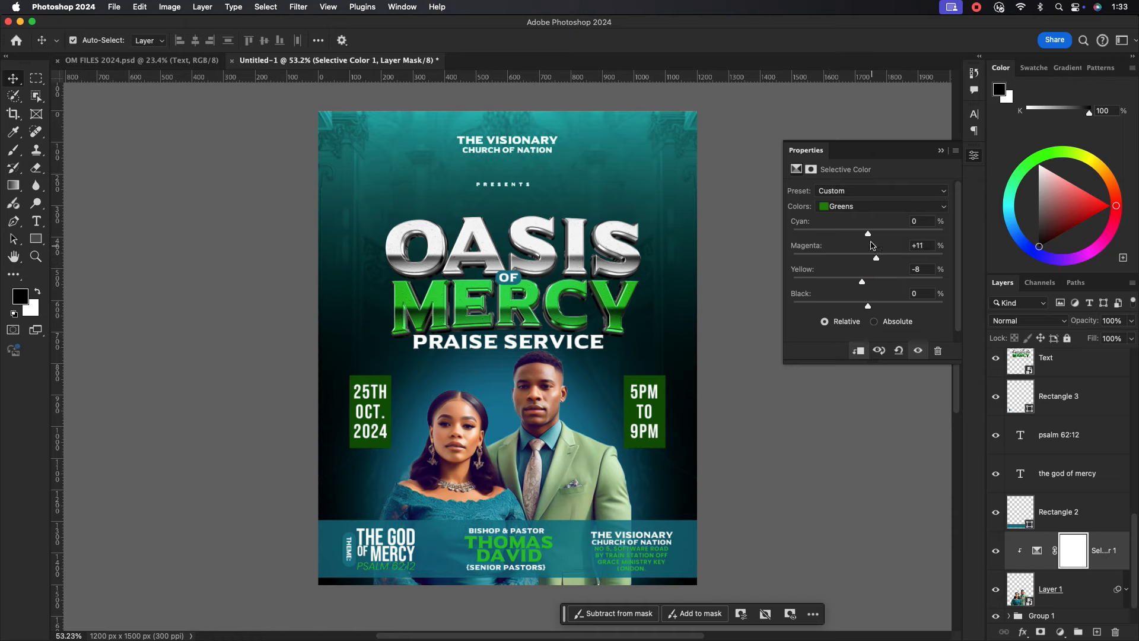
pyautogui.click(941, 151)
pyautogui.click(496, 142)
pyautogui.press('Down')
pyautogui.press('Down')
pyautogui.press('Down')
pyautogui.press('Down')
pyautogui.press('Down')
pyautogui.press('Down')
pyautogui.press('Down')
pyautogui.press('Down')
pyautogui.press('Down')
pyautogui.press('Down')
pyautogui.press('Down')
pyautogui.press('Down')
pyautogui.press('Down')
pyautogui.press('Down')
# Group the design layers from 5pm to 9pm down to Layer 1 together.
pyautogui.click(505, 184)
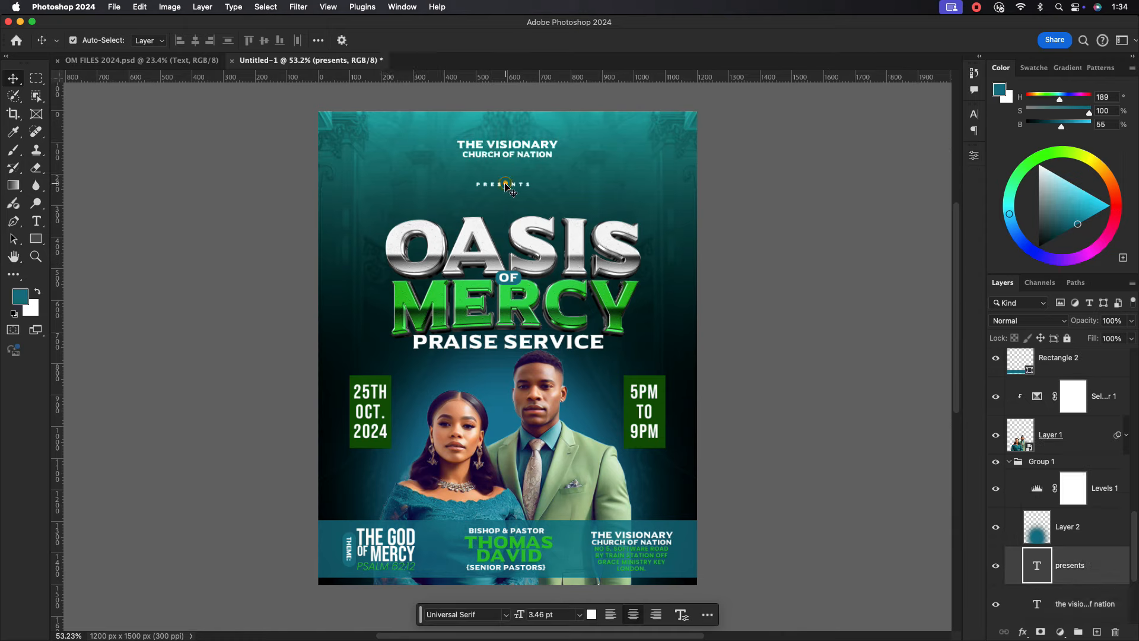
pyautogui.scroll(-5, 569, 408)
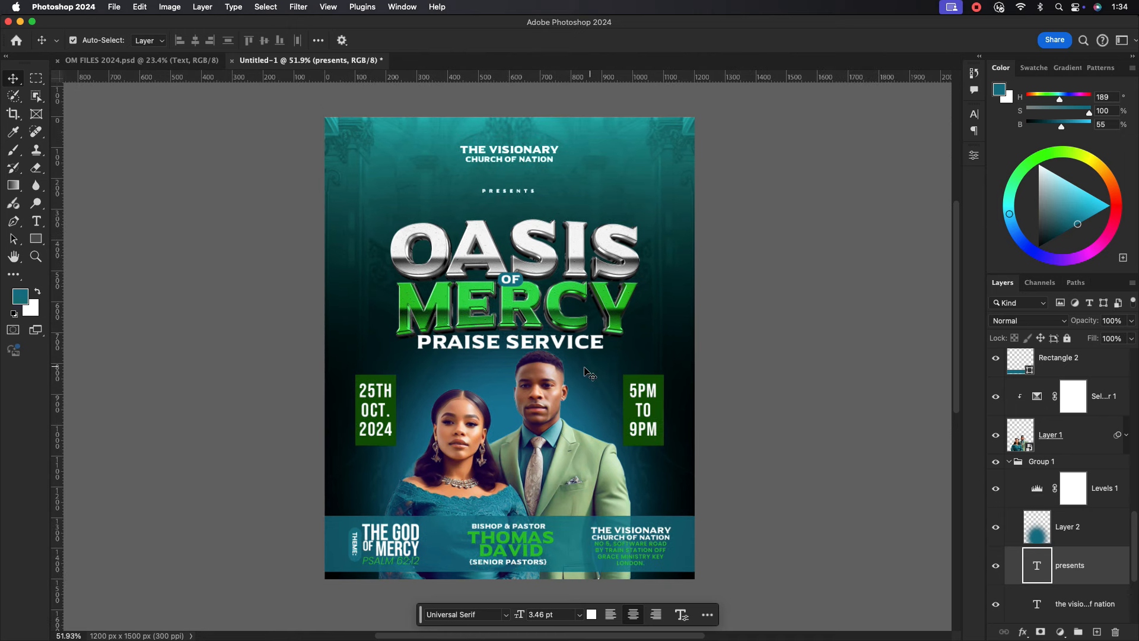
pyautogui.scroll(5, 570, 408)
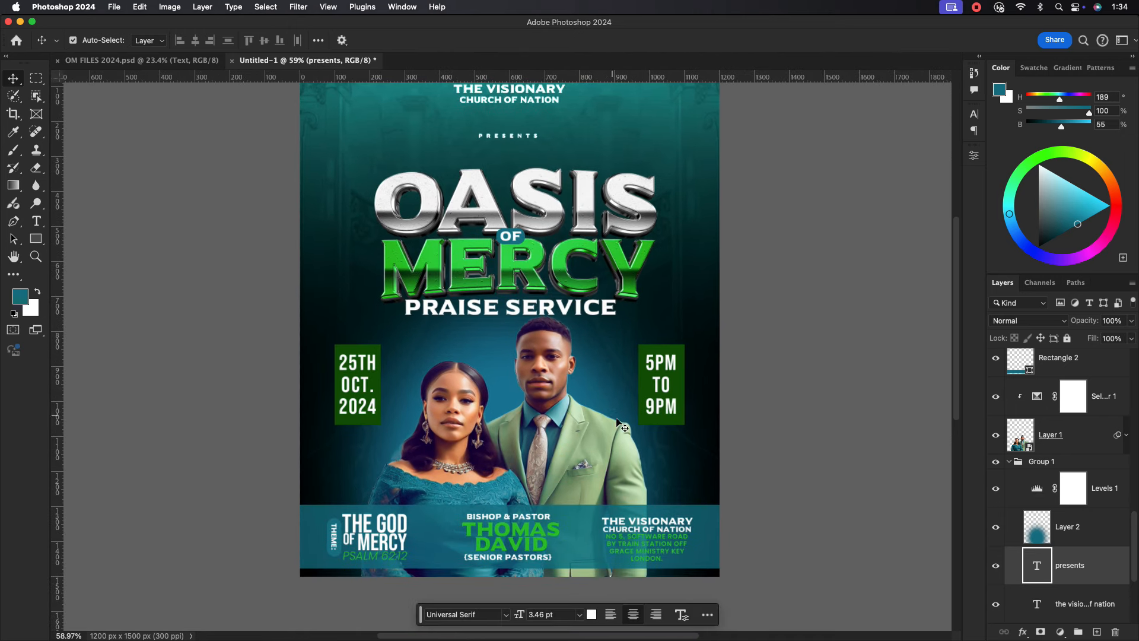
pyautogui.click(1115, 519)
pyautogui.click(1010, 461)
pyautogui.scroll(3, 1072, 490)
pyautogui.scroll(-3, 1073, 491)
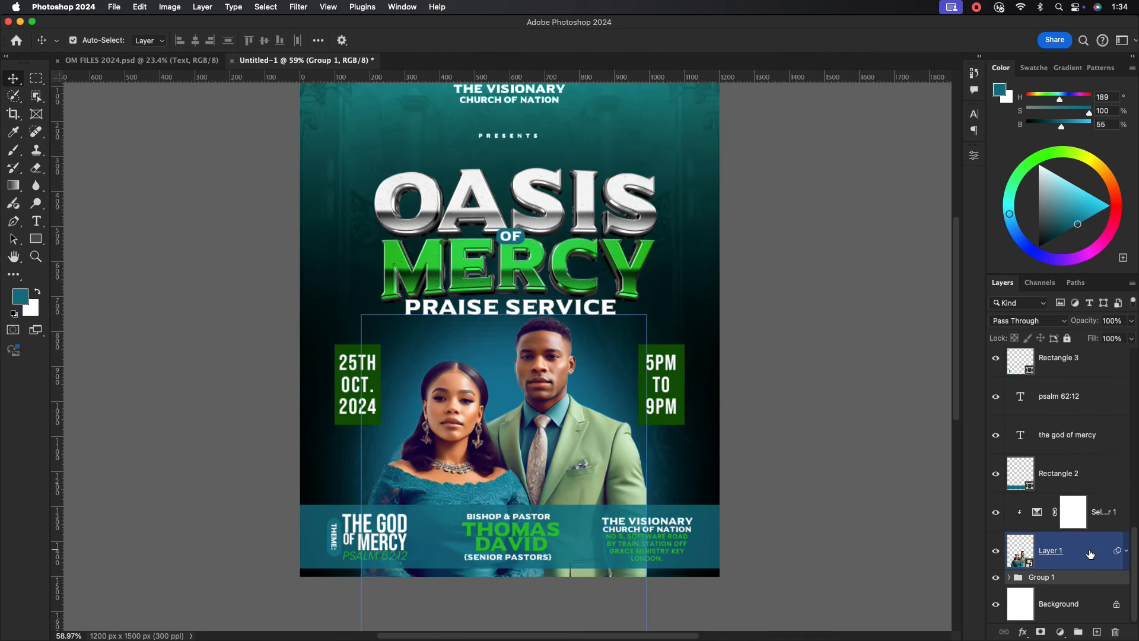
pyautogui.click(1091, 553)
pyautogui.scroll(10, 1085, 497)
pyautogui.keyDown('shift'); pyautogui.click(1073, 367); pyautogui.keyUp('shift')
pyautogui.click(1078, 632)
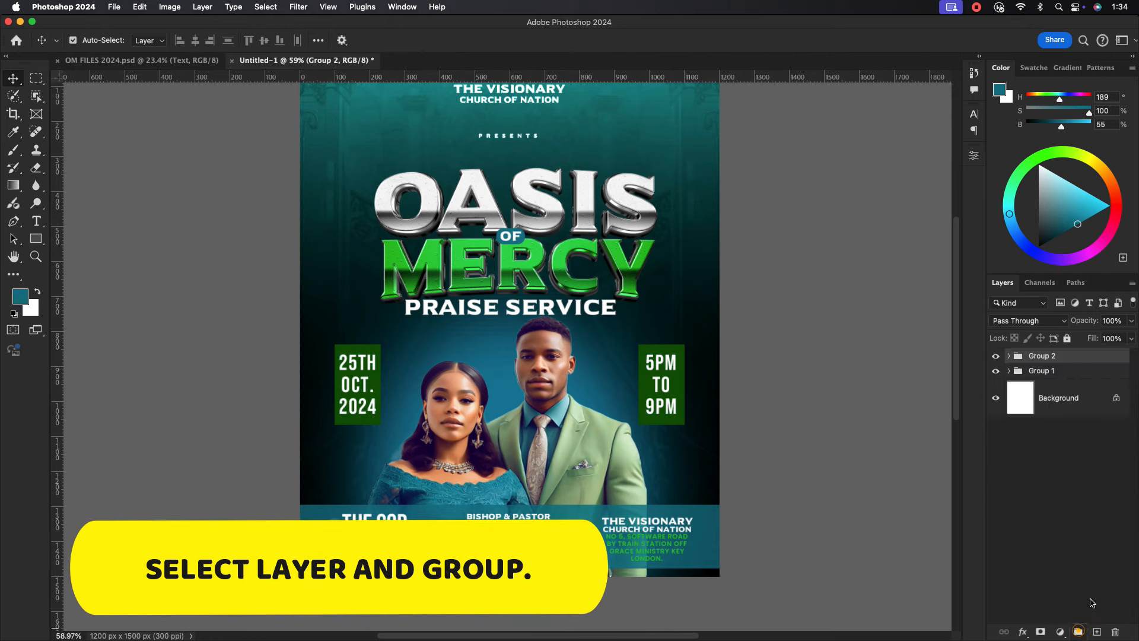
# Name the new group DESIGN and rename Group 1 to BG.
pyautogui.doubleClick(1045, 356)
pyautogui.write('DESIGN')
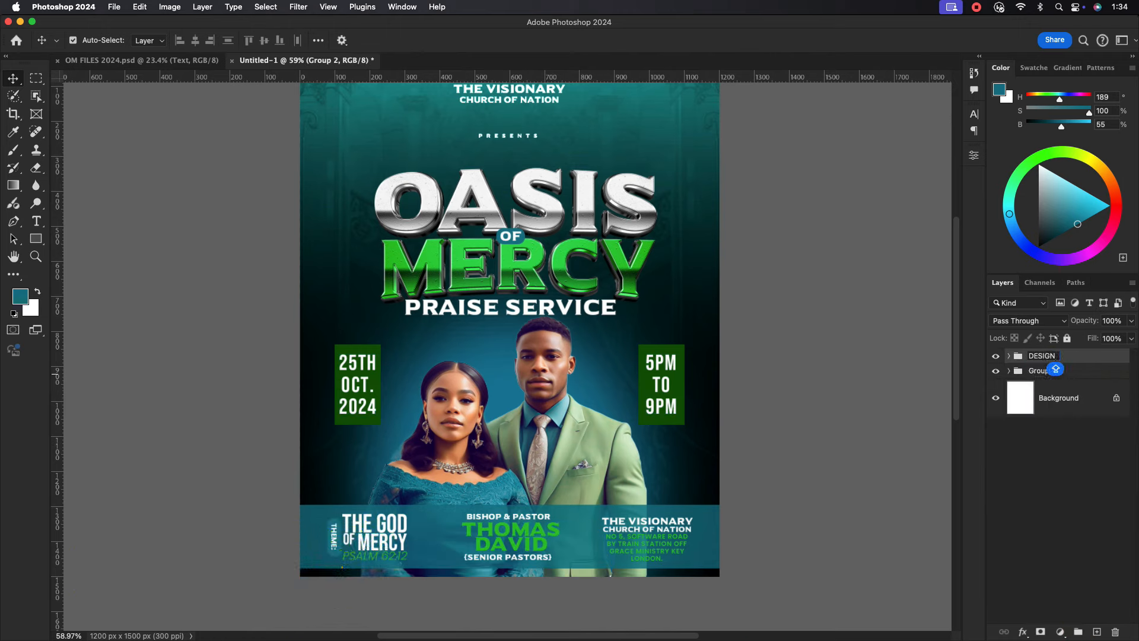
pyautogui.doubleClick(1056, 370)
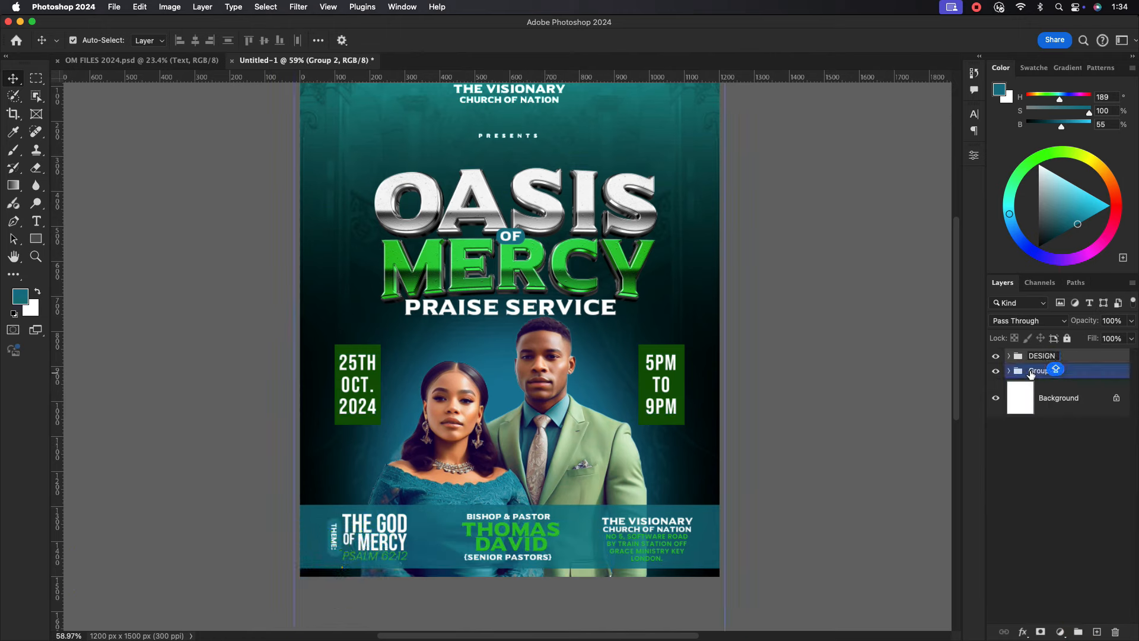
pyautogui.write('BG')
pyautogui.click(1096, 372)
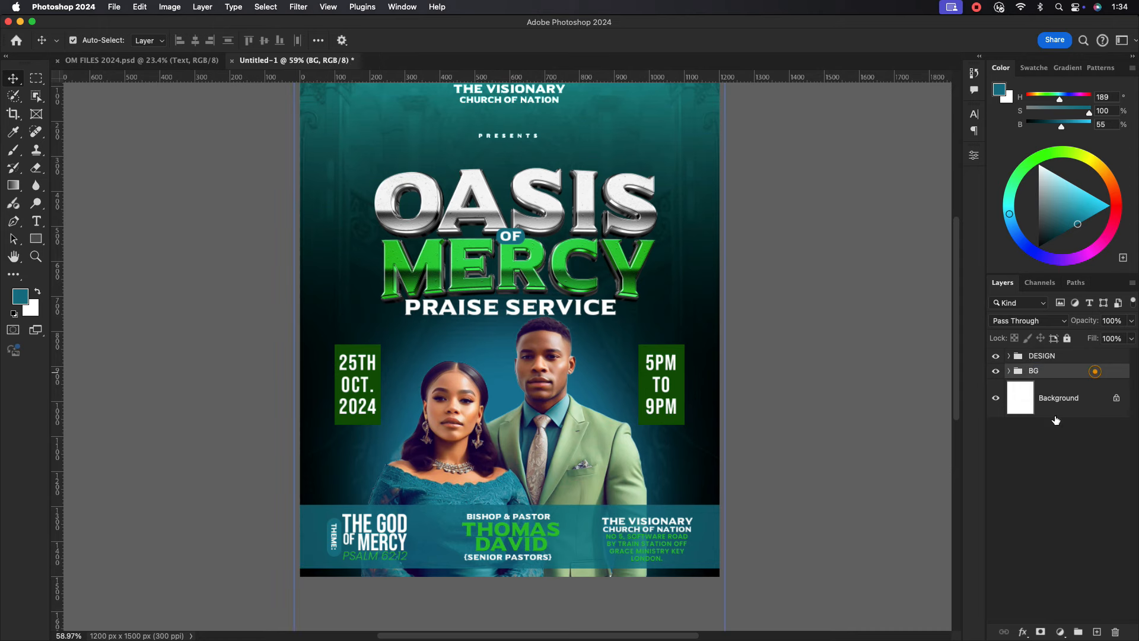
pyautogui.moveTo(652, 367); pyautogui.dragTo(644, 364)
pyautogui.moveTo(562, 255); pyautogui.dragTo(554, 299)
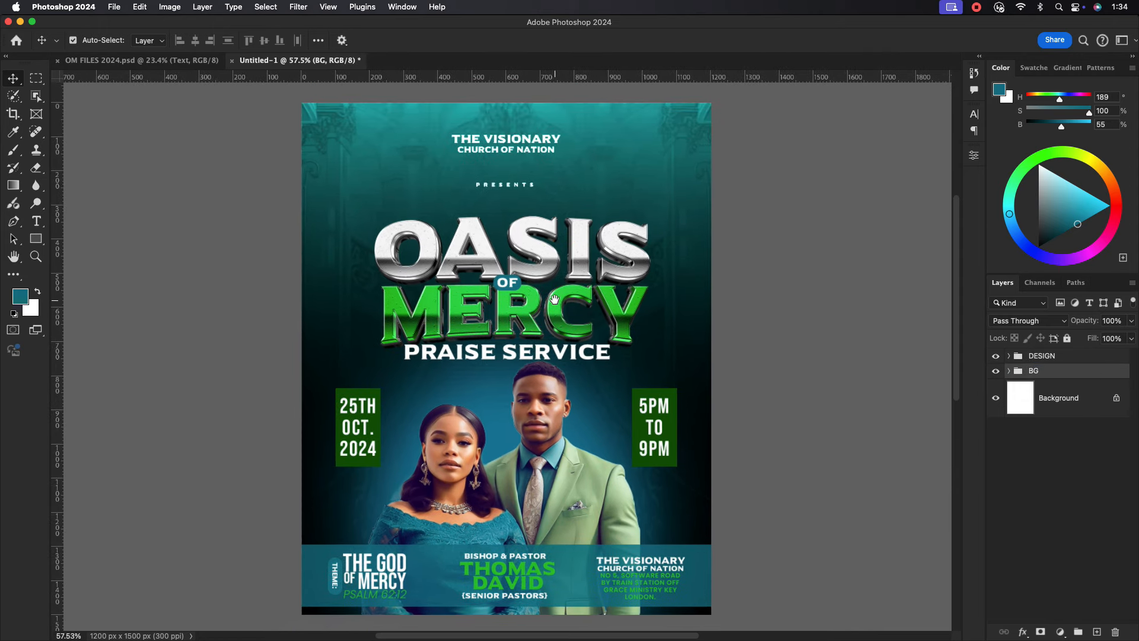
pyautogui.click(780, 343)
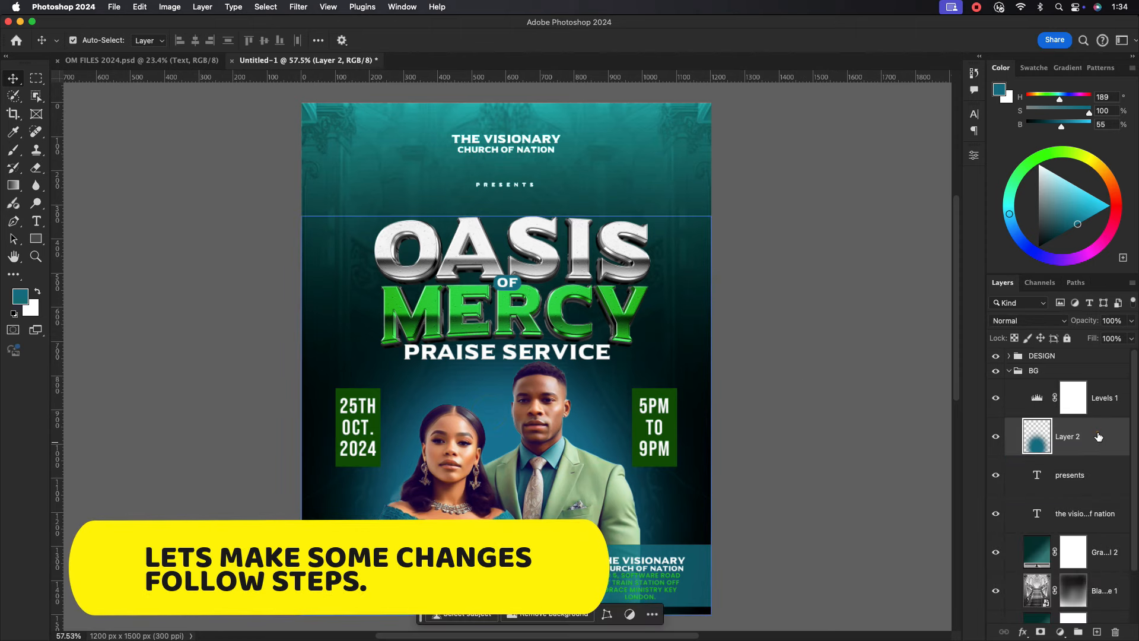
# Add a teal #059393 Color Overlay sampled from the flyer to Layer 2, then collapse BG.
pyautogui.doubleClick(1098, 436)
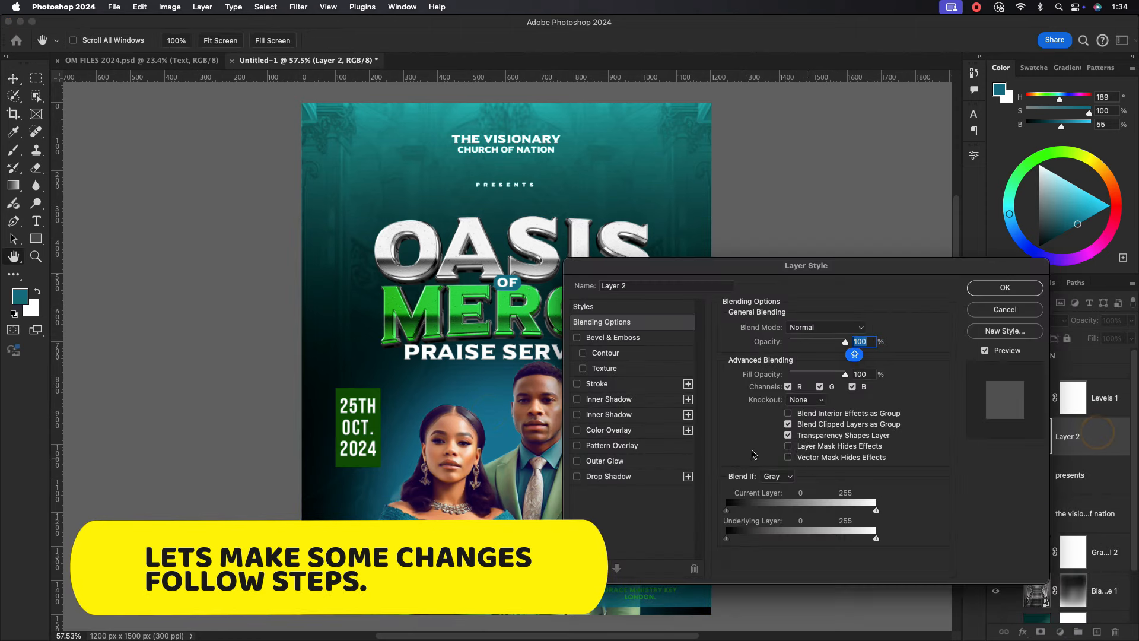
pyautogui.click(617, 430)
pyautogui.click(860, 328)
pyautogui.click(621, 124)
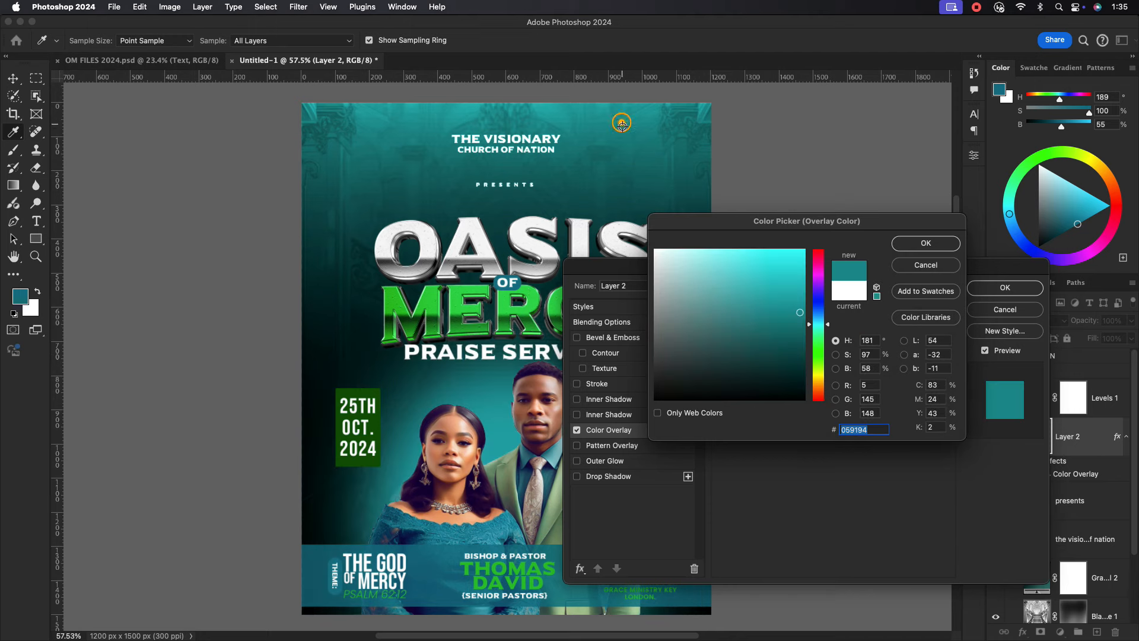
pyautogui.click(926, 243)
pyautogui.click(1005, 289)
pyautogui.click(1033, 370)
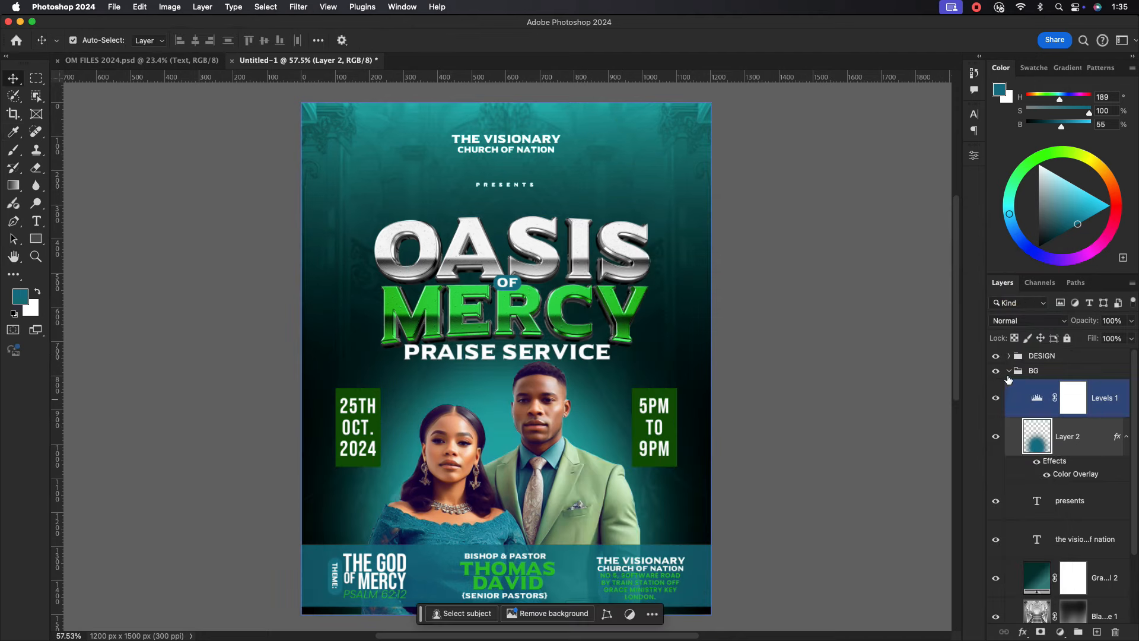
pyautogui.click(1008, 371)
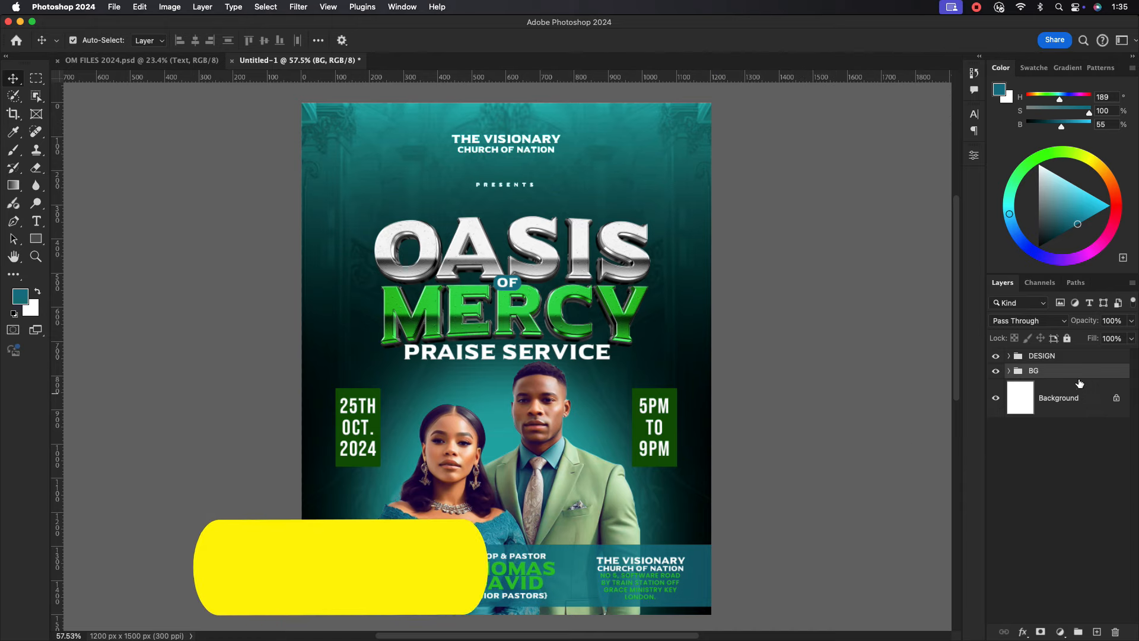
# Merge everything visible into a new Layer 3 and convert it to a smart object.
pyautogui.click(1066, 356)
pyautogui.press('super+alt+shift+e')
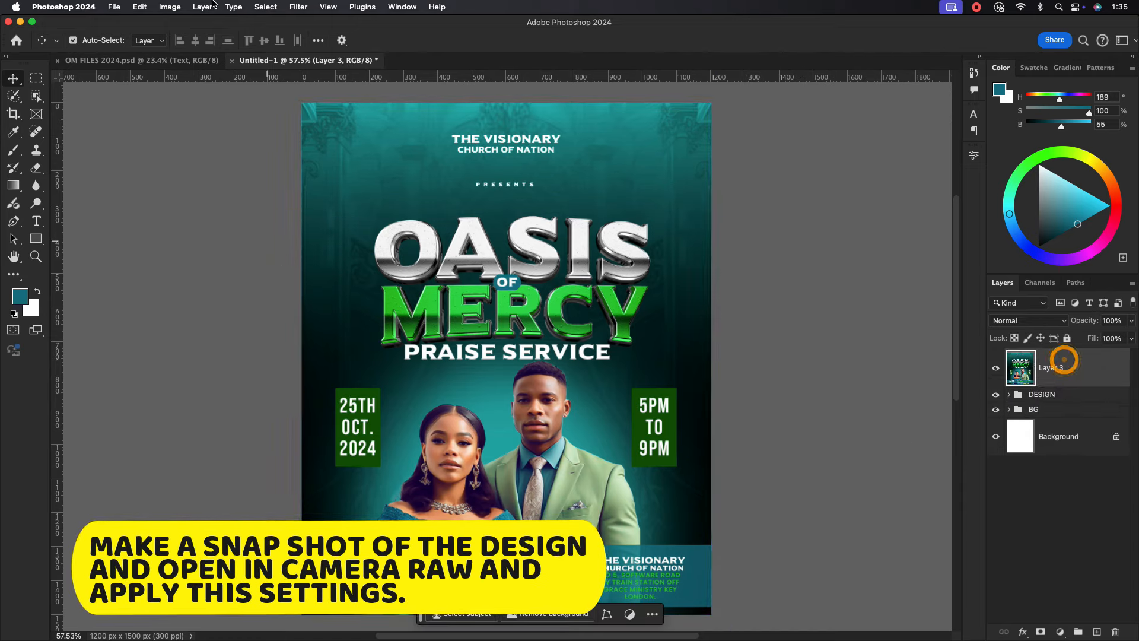
pyautogui.rightClick(1062, 358)
pyautogui.click(1007, 556)
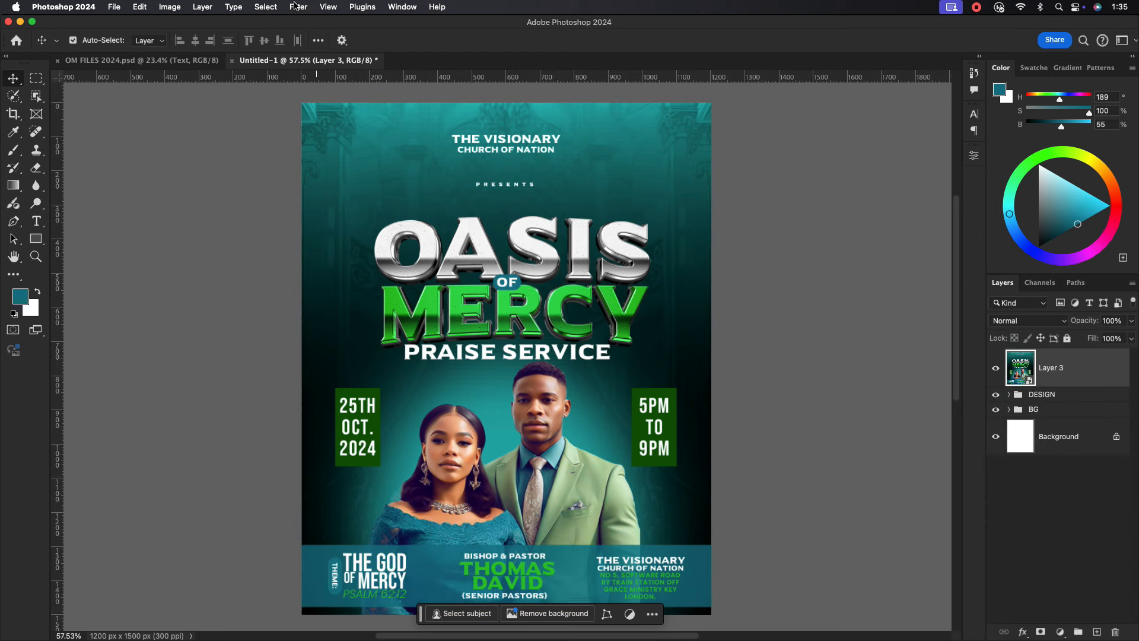
# Apply a Camera Raw filter with raised Texture and a -30 vignette.
pyautogui.click(296, 6)
pyautogui.click(314, 136)
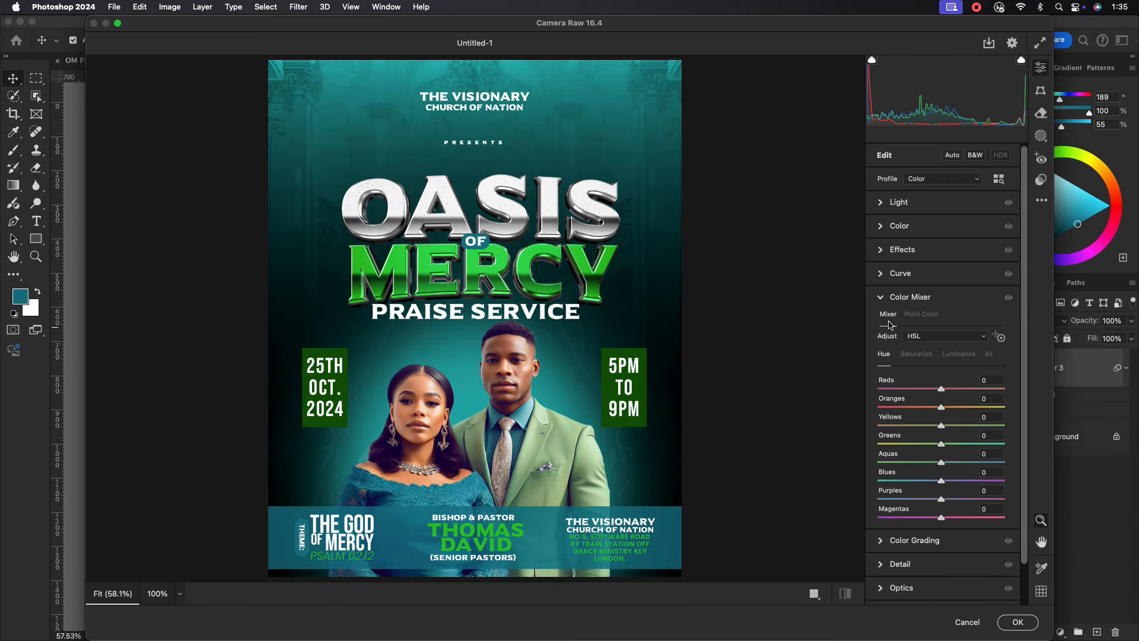
pyautogui.click(910, 297)
pyautogui.click(902, 249)
pyautogui.moveTo(942, 276)
pyautogui.mouseDown()
pyautogui.moveTo(962, 276)
pyautogui.moveTo(955, 295)
pyautogui.mouseUp()
pyautogui.click(880, 447)
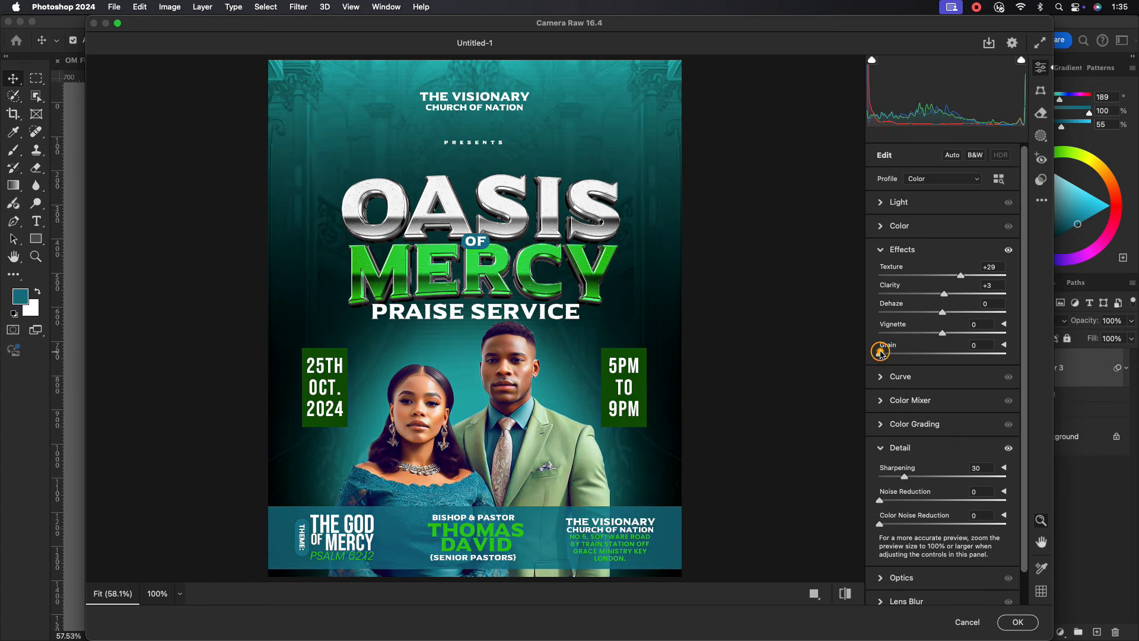
pyautogui.moveTo(942, 333); pyautogui.dragTo(927, 336)
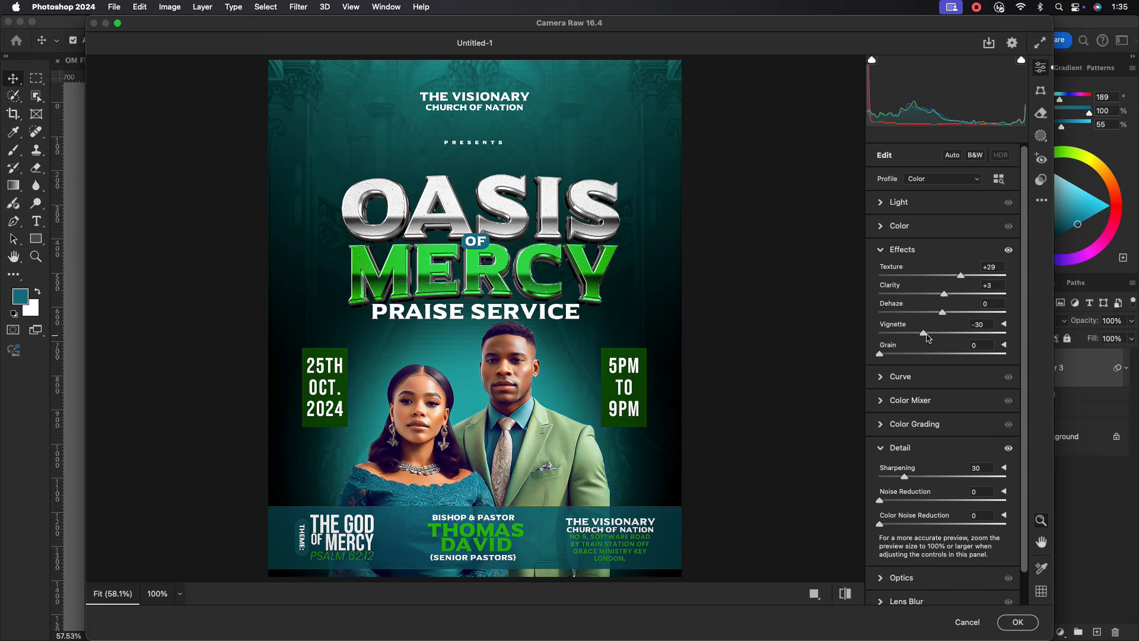
pyautogui.click(879, 250)
pyautogui.click(882, 345)
# Cool the temperature, set vibrance -17 and contrast +14, apply, and hide all panels.
pyautogui.click(880, 226)
pyautogui.moveTo(942, 274); pyautogui.dragTo(930, 311)
pyautogui.click(940, 328)
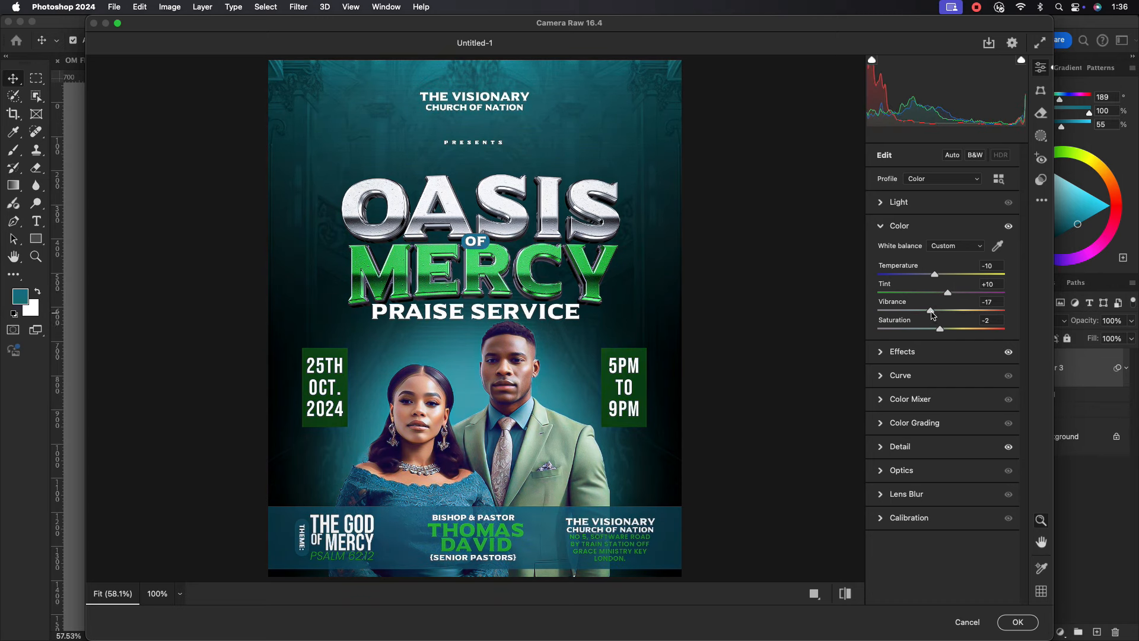
pyautogui.click(880, 225)
pyautogui.click(881, 202)
pyautogui.moveTo(941, 249); pyautogui.dragTo(936, 322)
pyautogui.click(1024, 623)
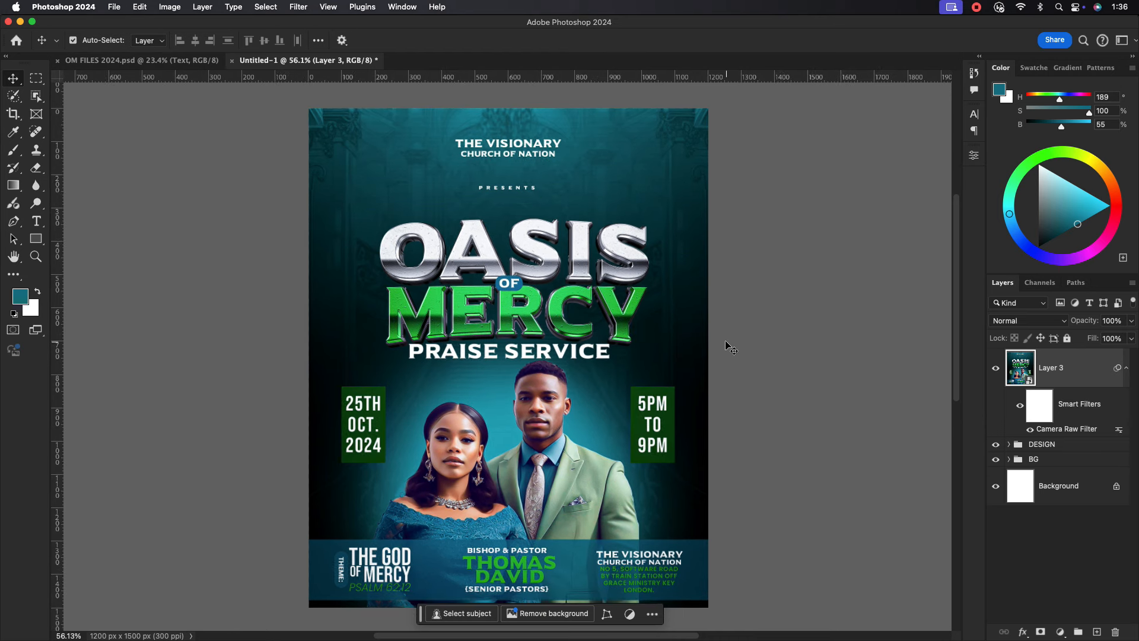
pyautogui.press('Tab')
pyautogui.press('super+0')
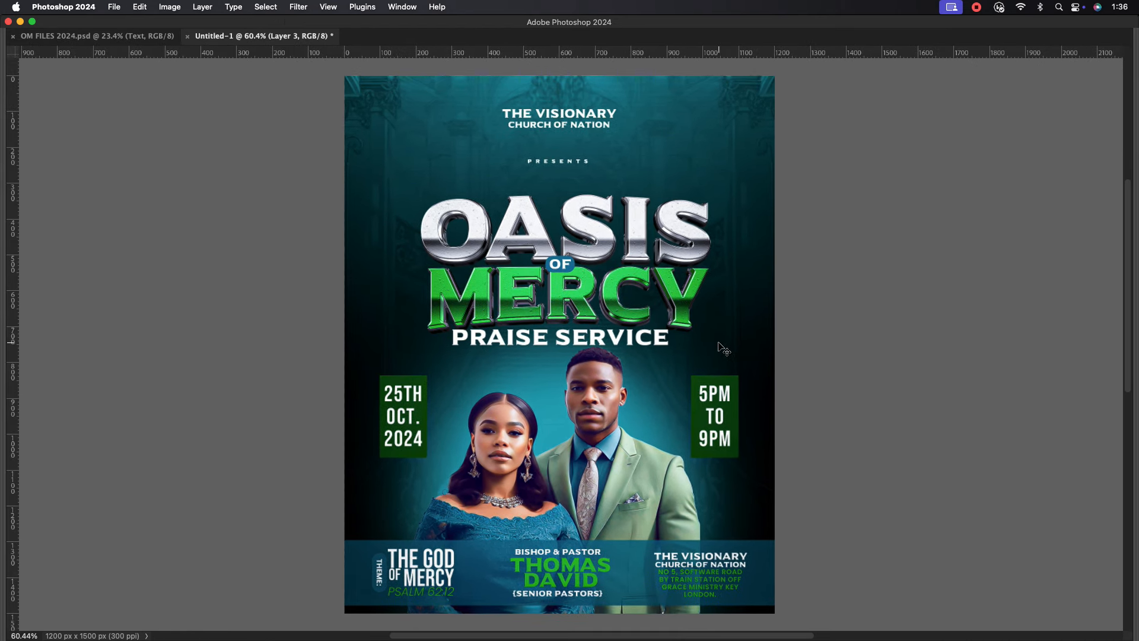